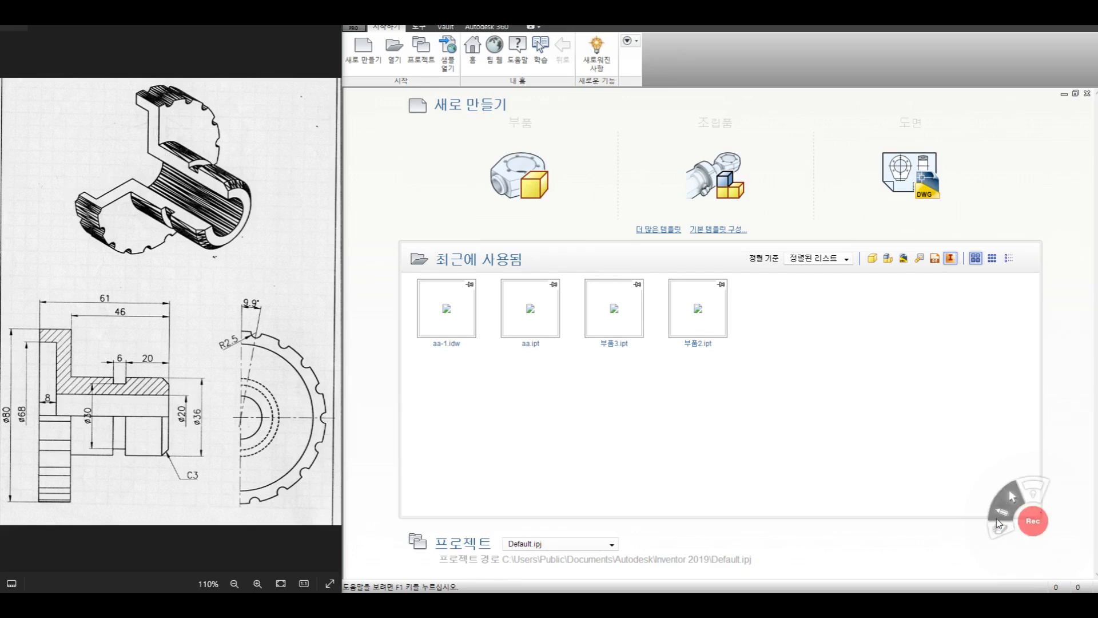
click(1001, 513)
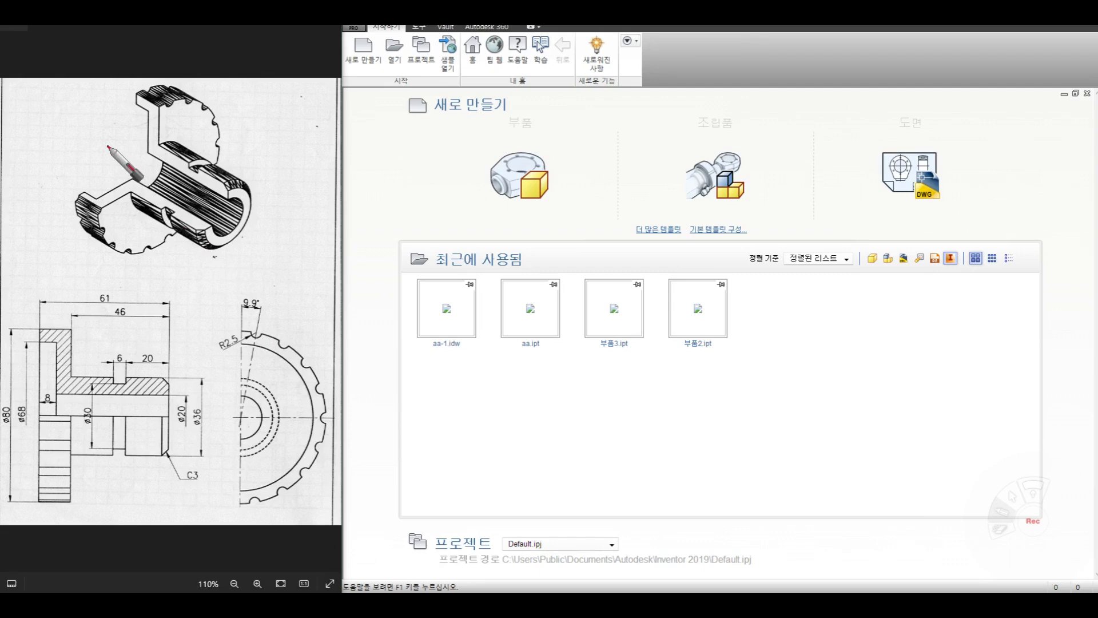
drag(107, 147, 271, 256)
mouse_move(141, 102)
mouse_down()
mouse_move(156, 116)
mouse_move(155, 143)
mouse_move(182, 166)
mouse_move(219, 187)
mouse_move(226, 132)
mouse_move(262, 177)
mouse_move(197, 257)
mouse_move(129, 229)
mouse_move(152, 232)
mouse_up()
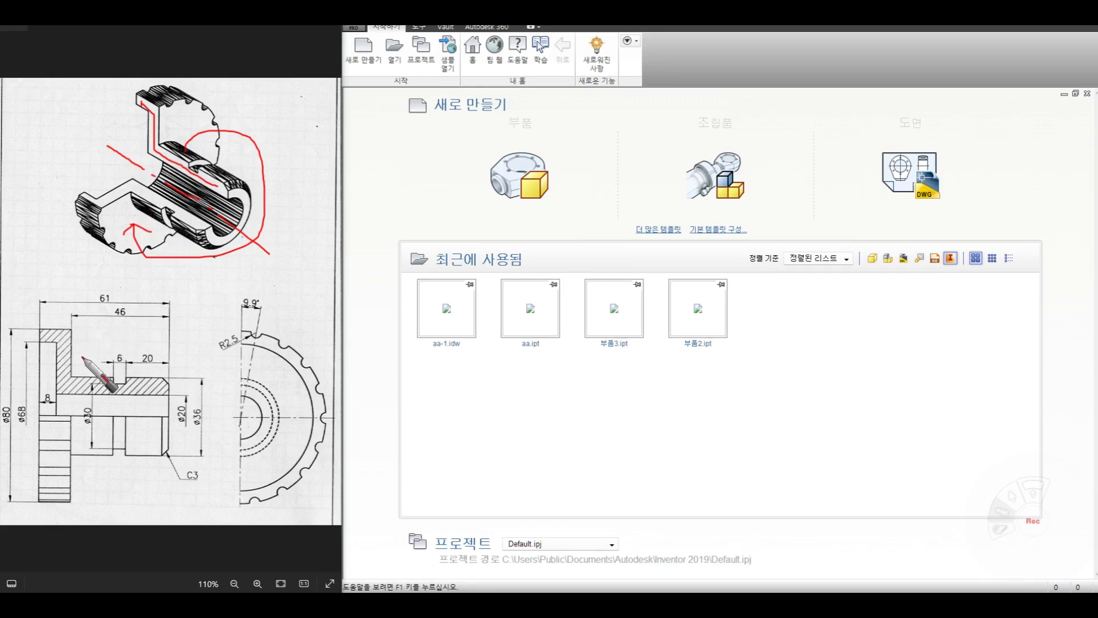
mouse_move(143, 481)
mouse_down()
mouse_move(24, 350)
mouse_move(201, 395)
mouse_move(154, 461)
mouse_up()
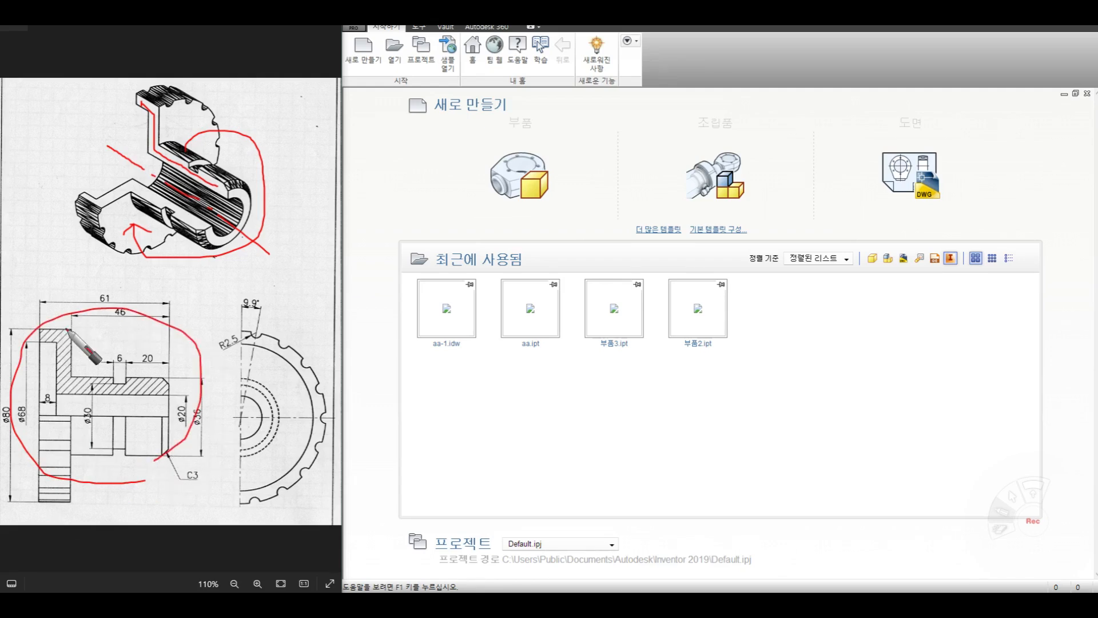
mouse_move(43, 335)
mouse_down()
mouse_move(57, 339)
mouse_move(62, 366)
mouse_move(144, 391)
mouse_up()
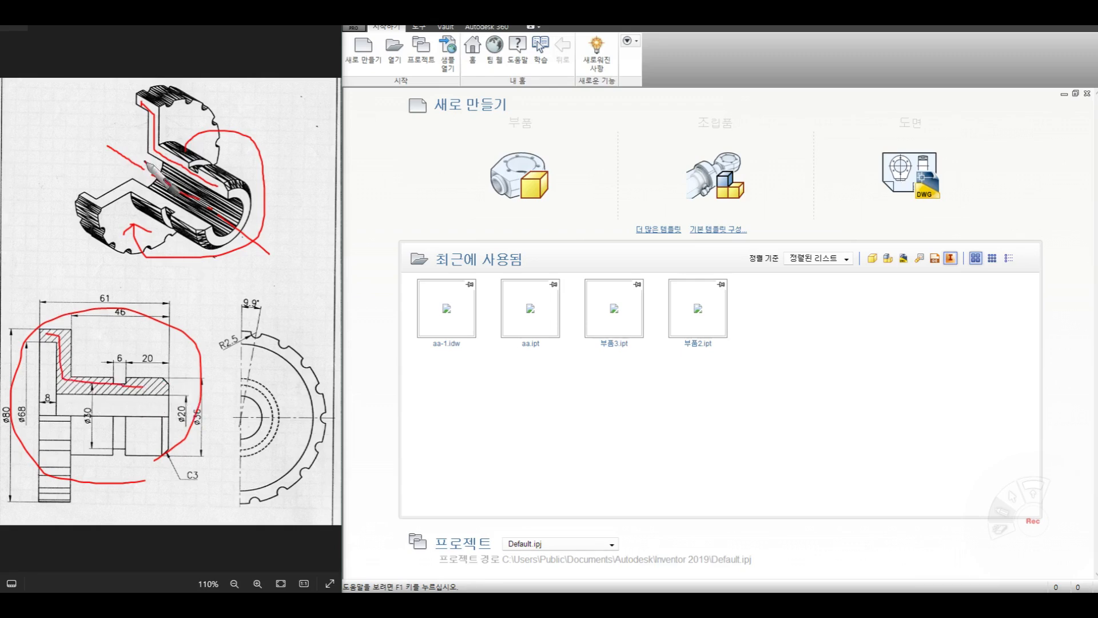
mouse_move(142, 103)
mouse_down()
mouse_move(178, 161)
mouse_move(212, 179)
mouse_up()
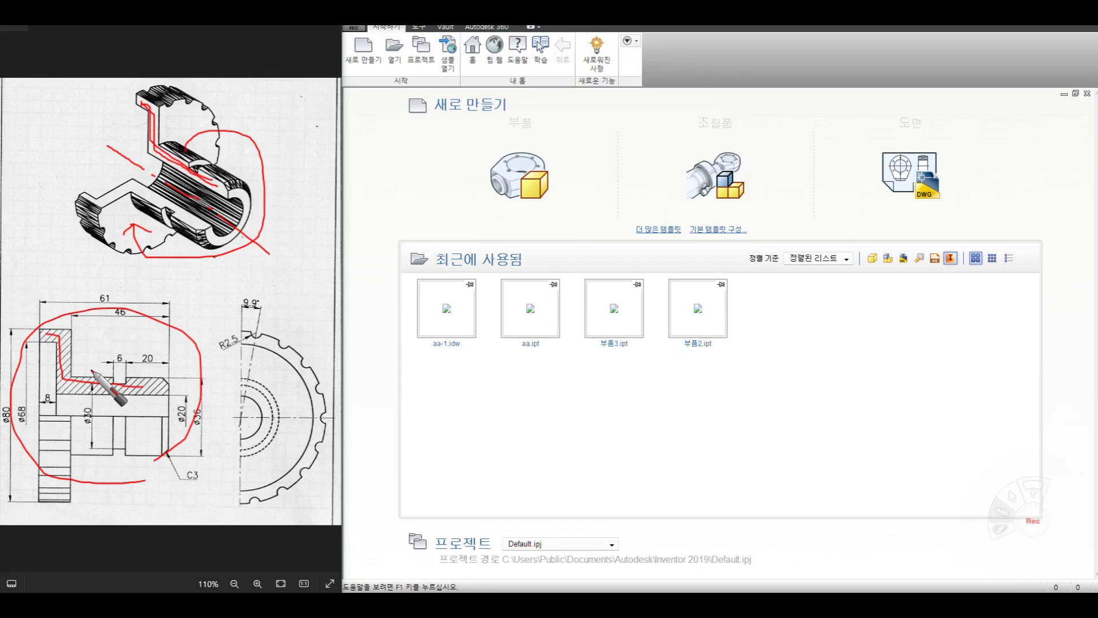
drag(36, 415, 183, 419)
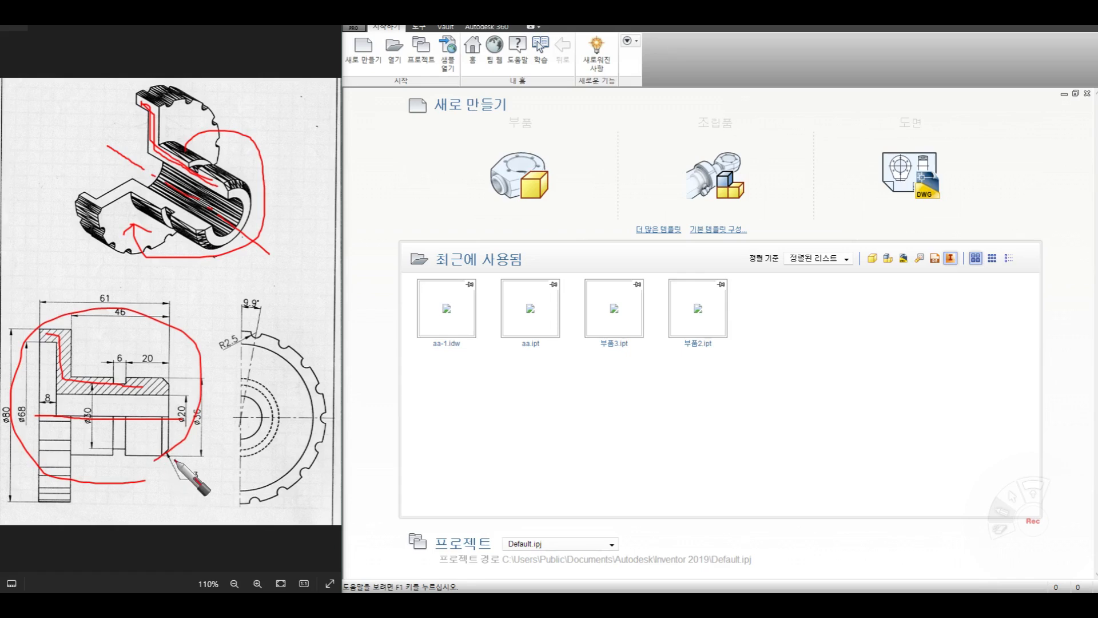
drag(252, 330, 309, 369)
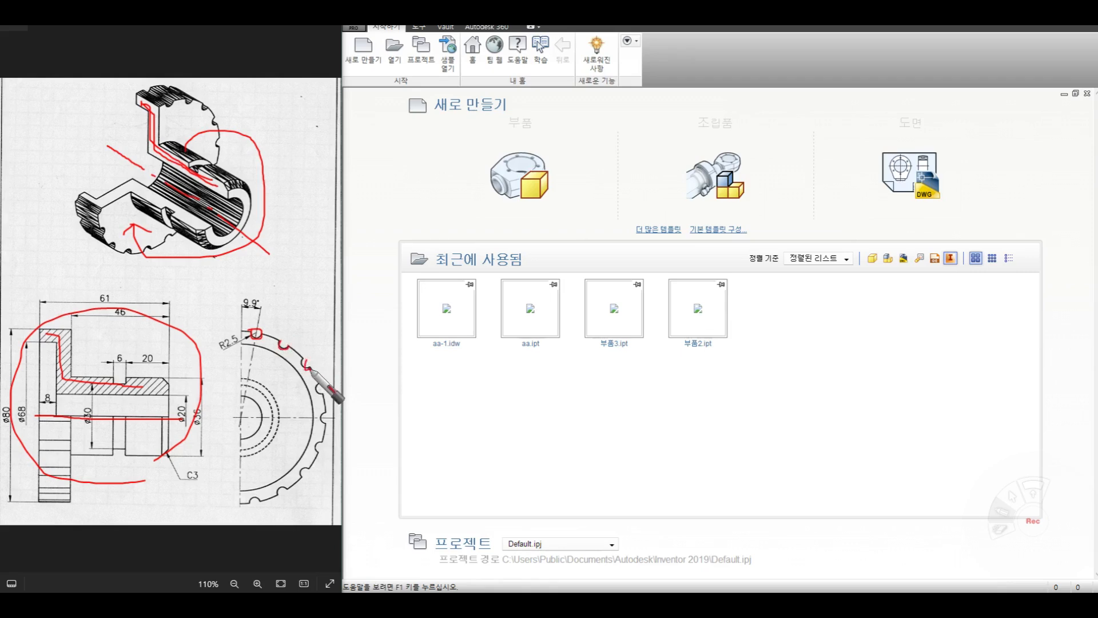
click(1002, 532)
click(1011, 498)
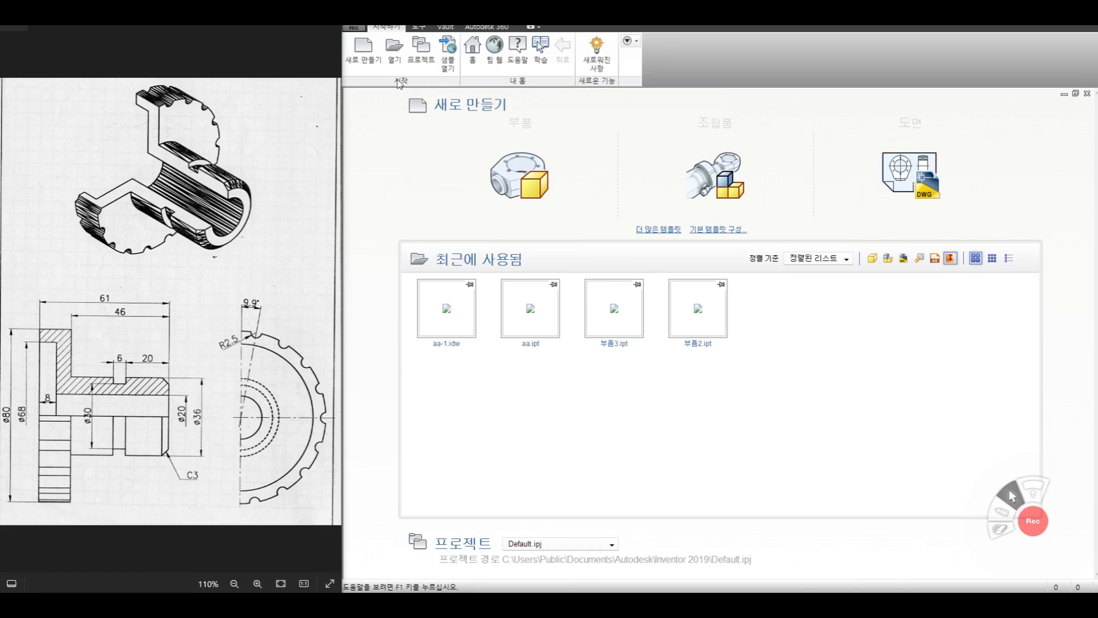
- Create a new part from the metric Standard (mm).ipt template
click(364, 49)
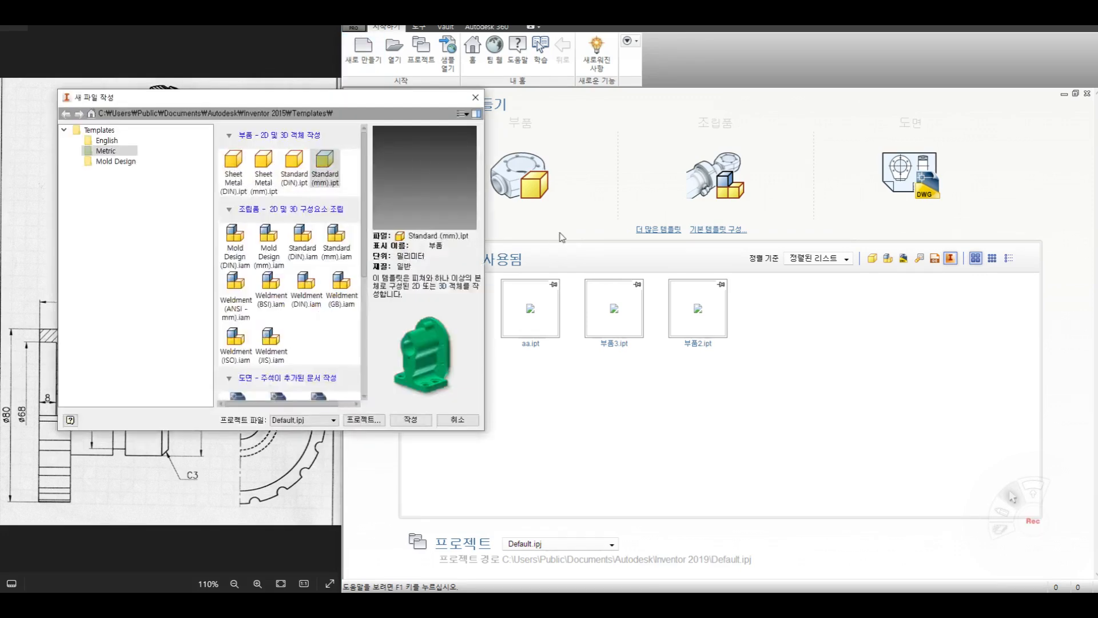
click(331, 174)
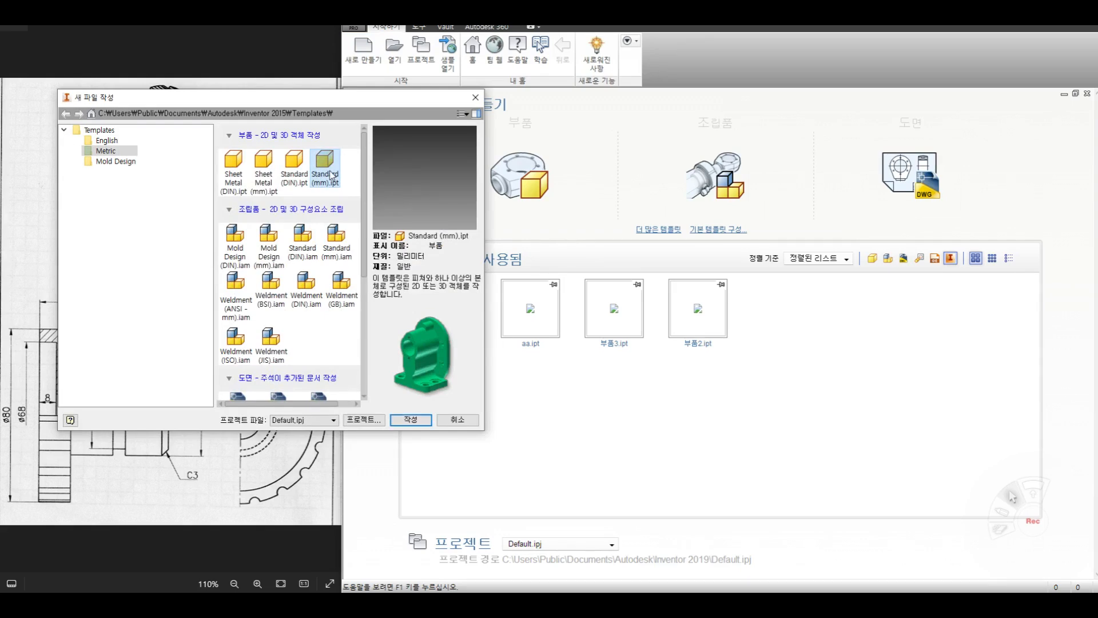
click(426, 421)
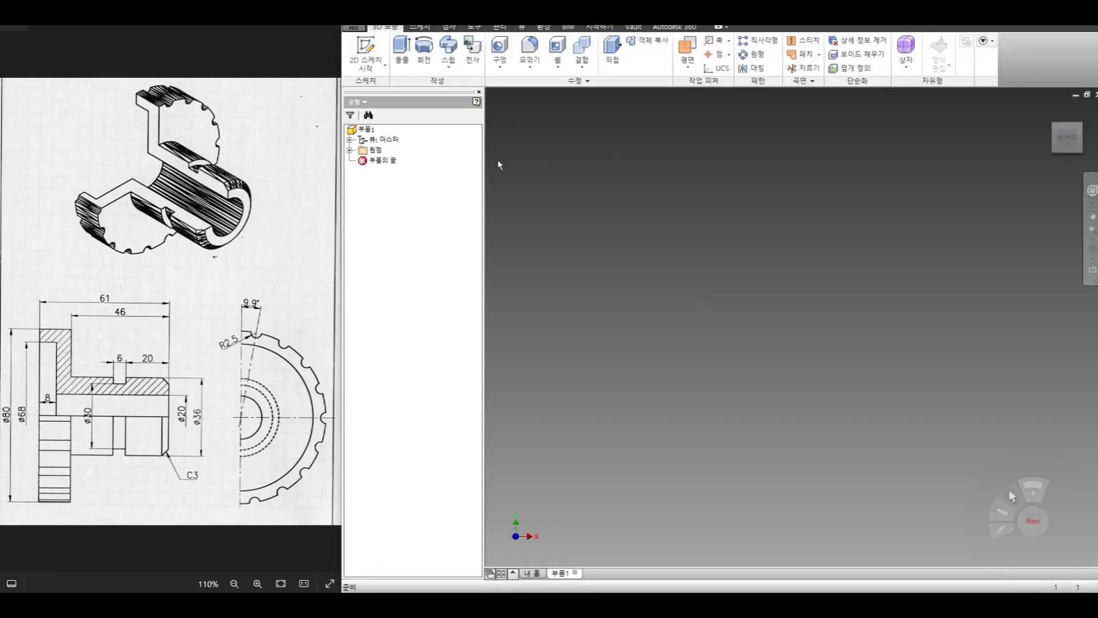
- Start a 2D sketch on the XY origin plane
click(385, 67)
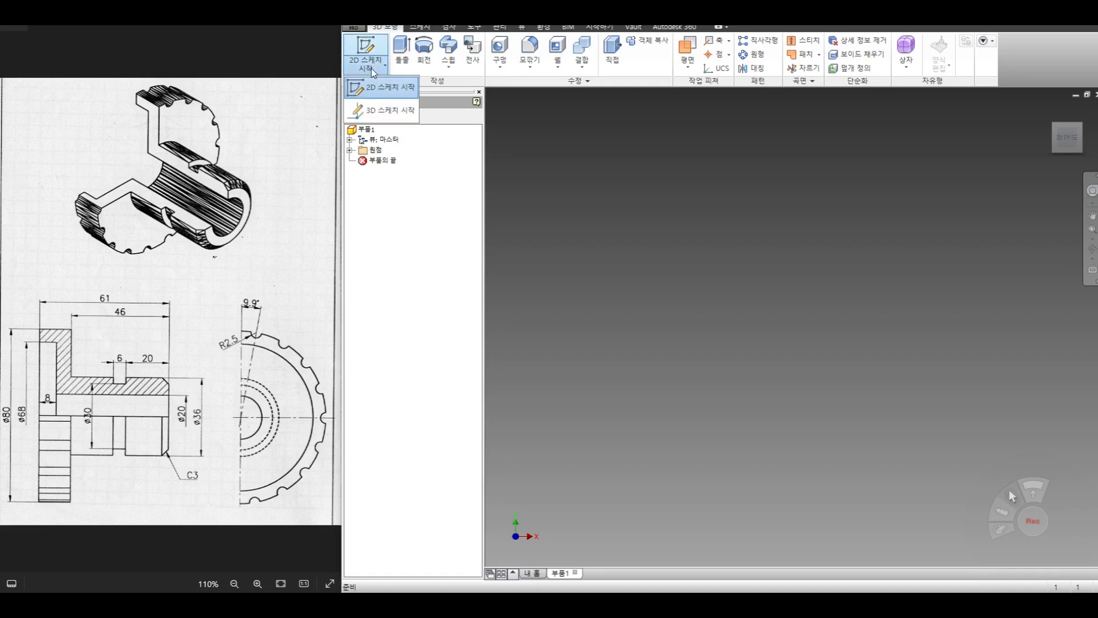
click(385, 94)
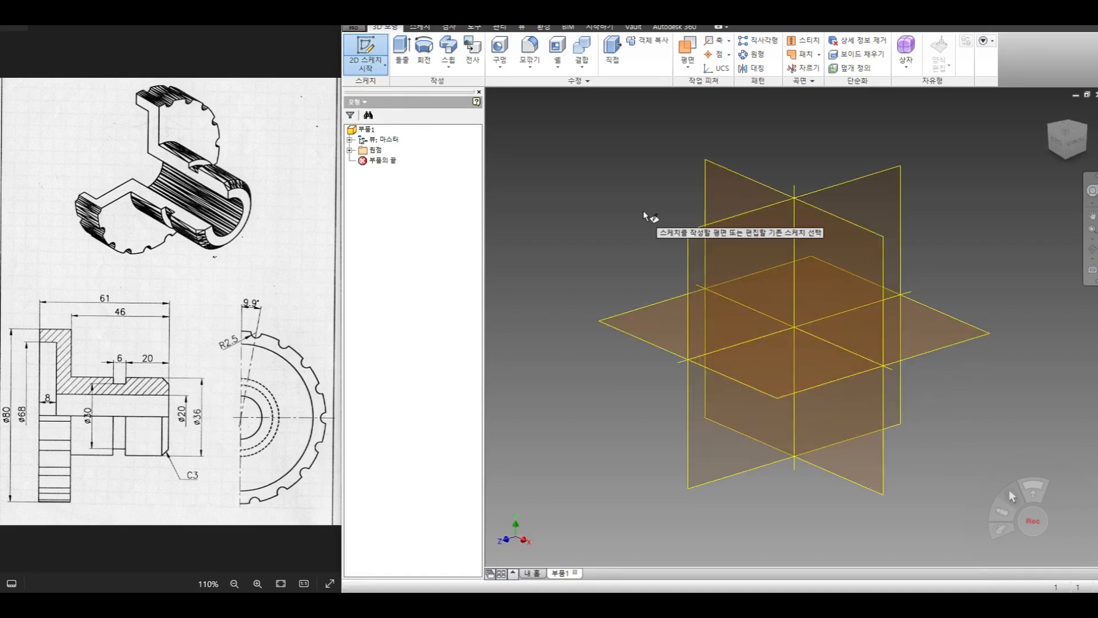
click(712, 171)
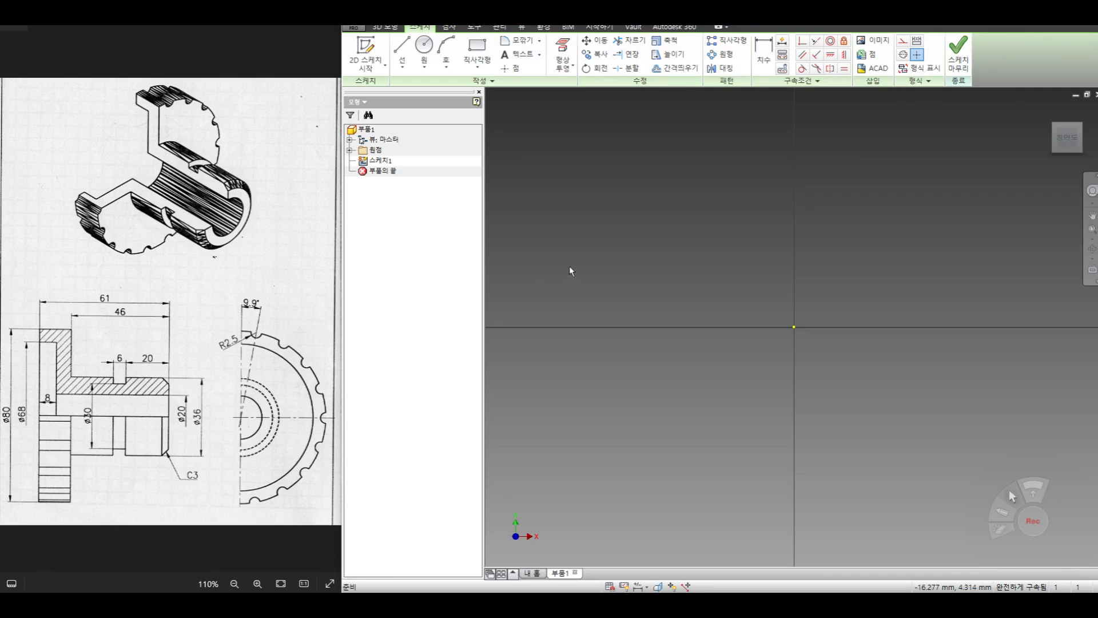
- Sketch the stepped outer edge of the half section, about 24 mm long, from the flange rim through the groove notch to the hub end
click(402, 50)
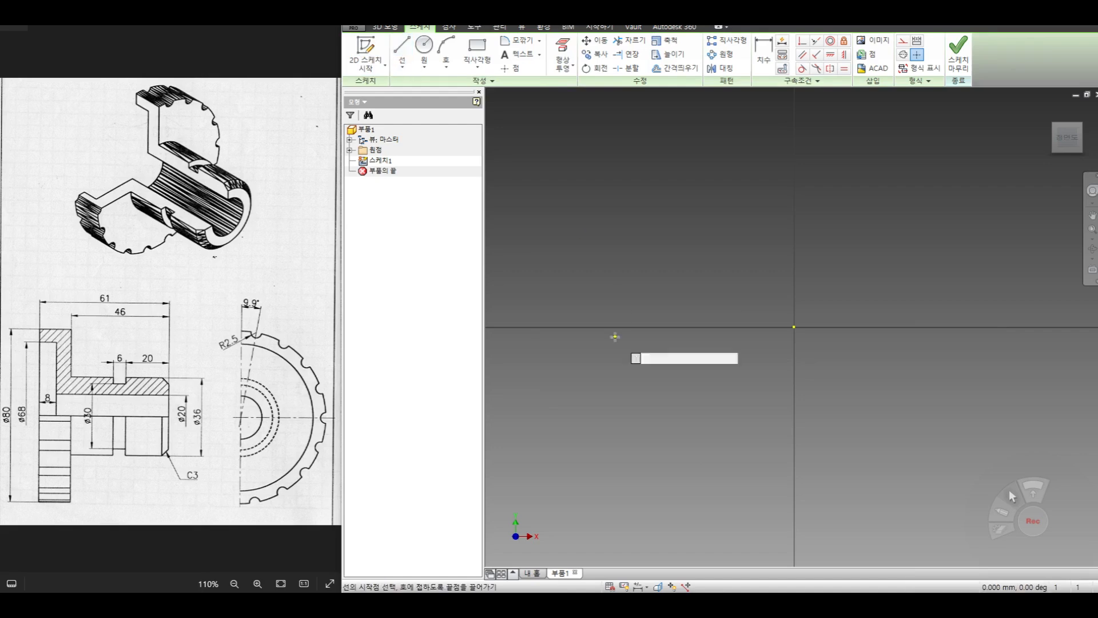
click(524, 230)
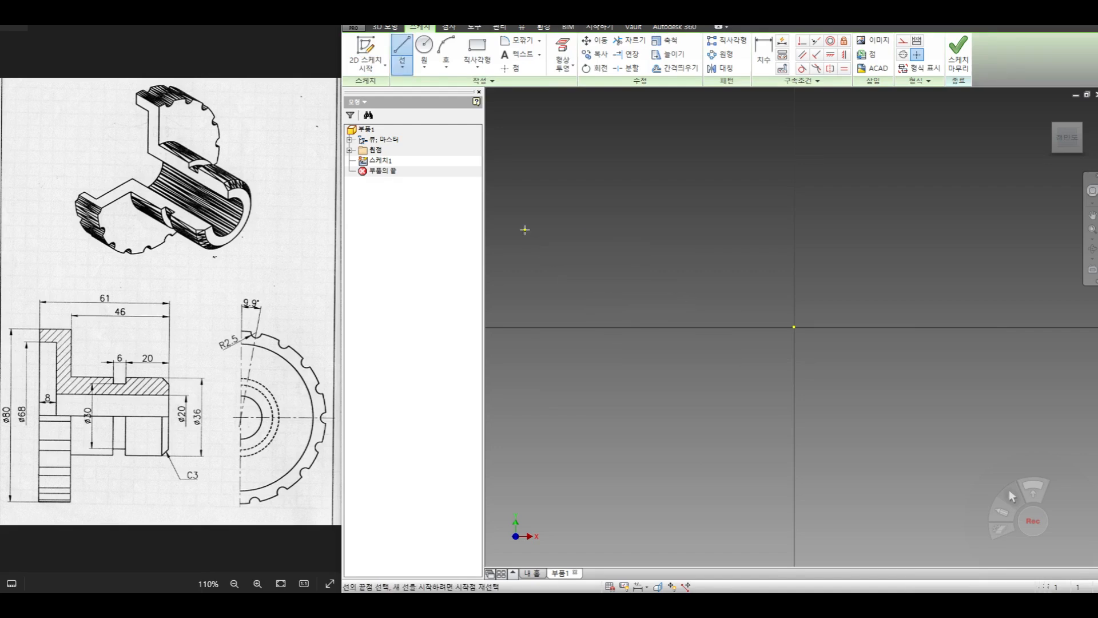
click(589, 229)
click(589, 335)
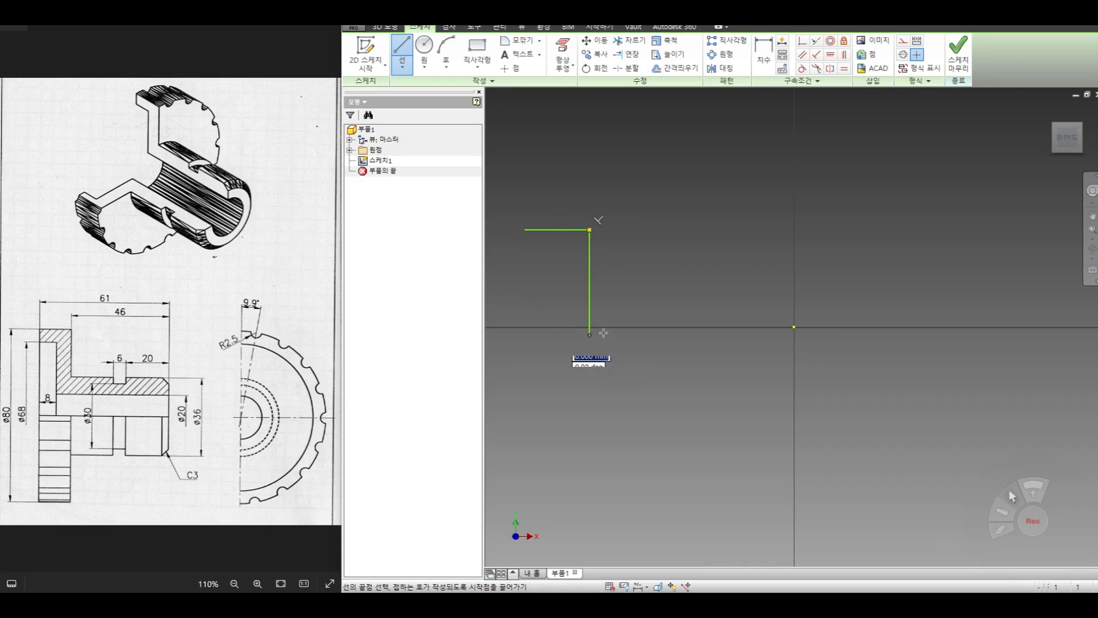
click(730, 334)
click(730, 349)
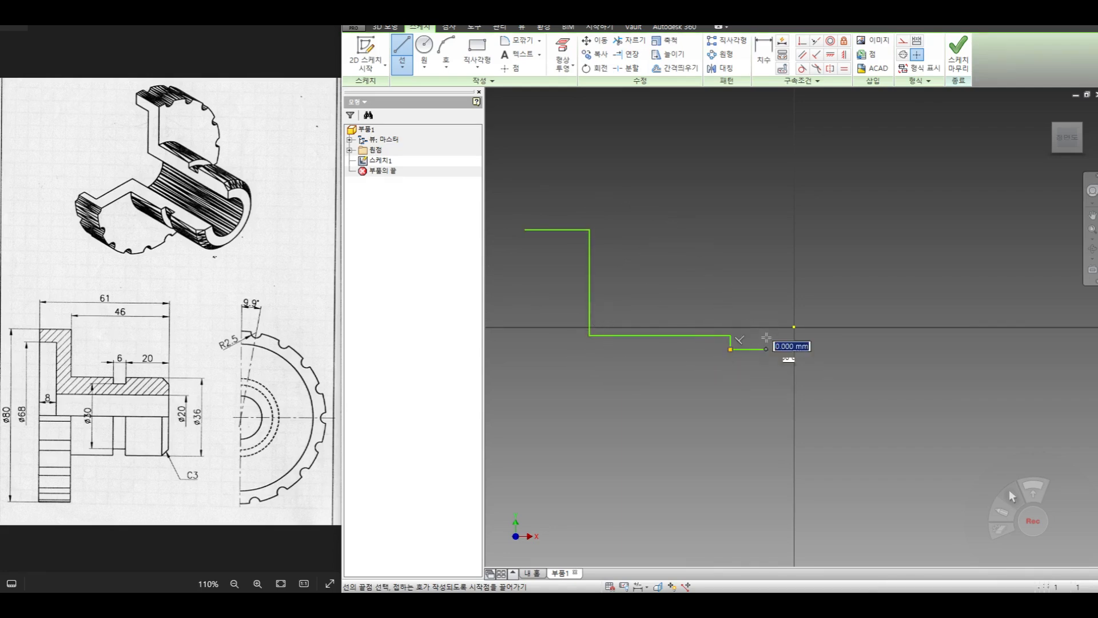
click(766, 335)
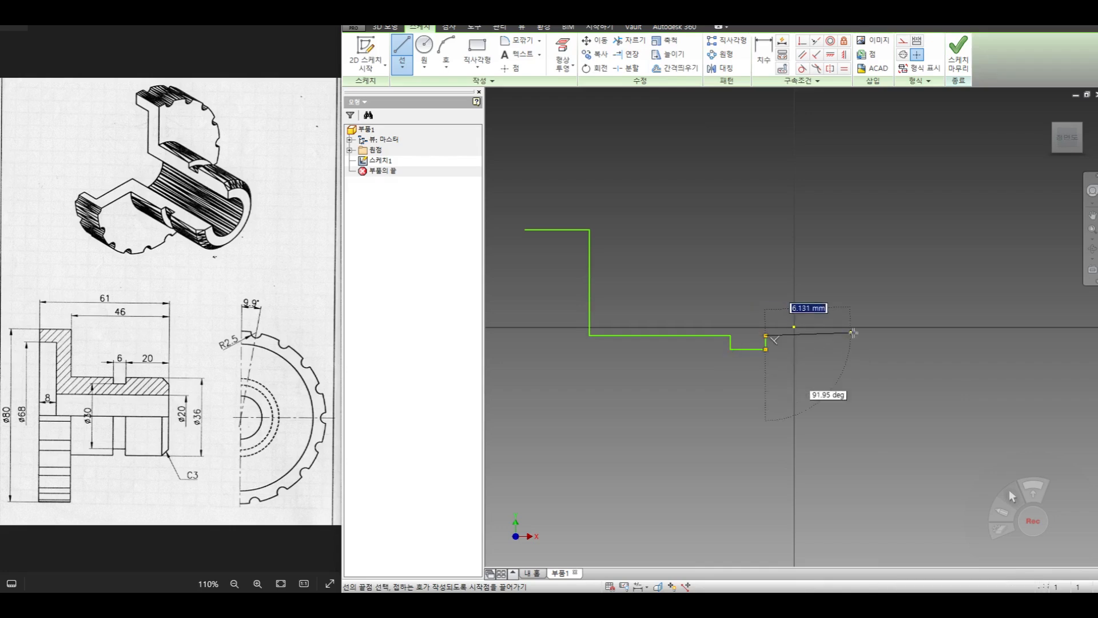
click(853, 332)
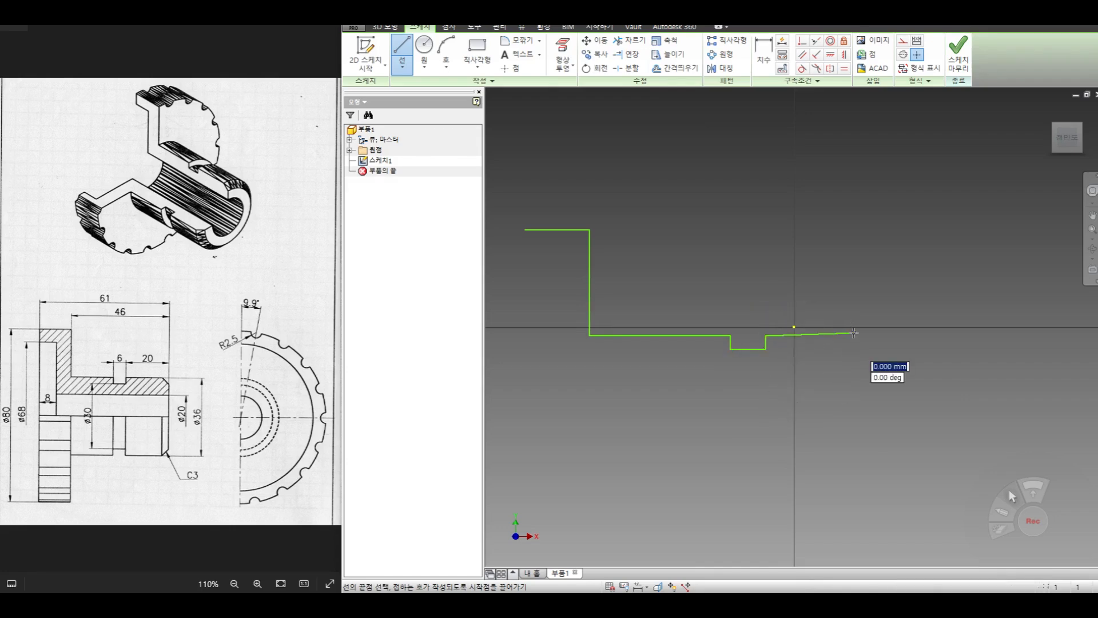
- Close the profile with the hub end face, bore line and flange recess, and constrain the slanted line beside the groove horizontal
click(856, 406)
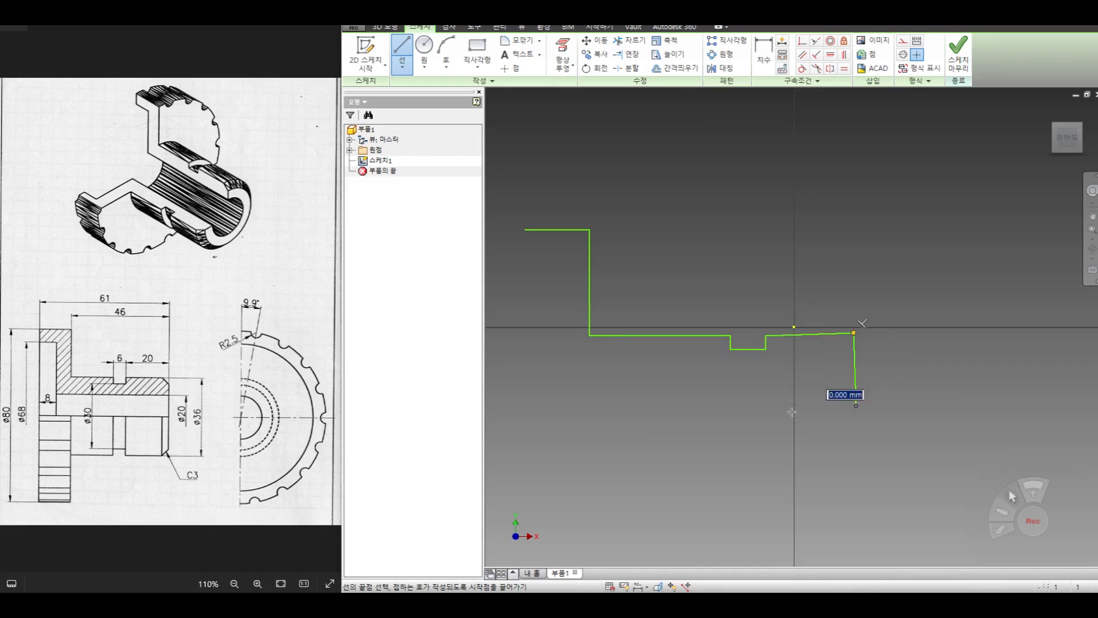
click(566, 406)
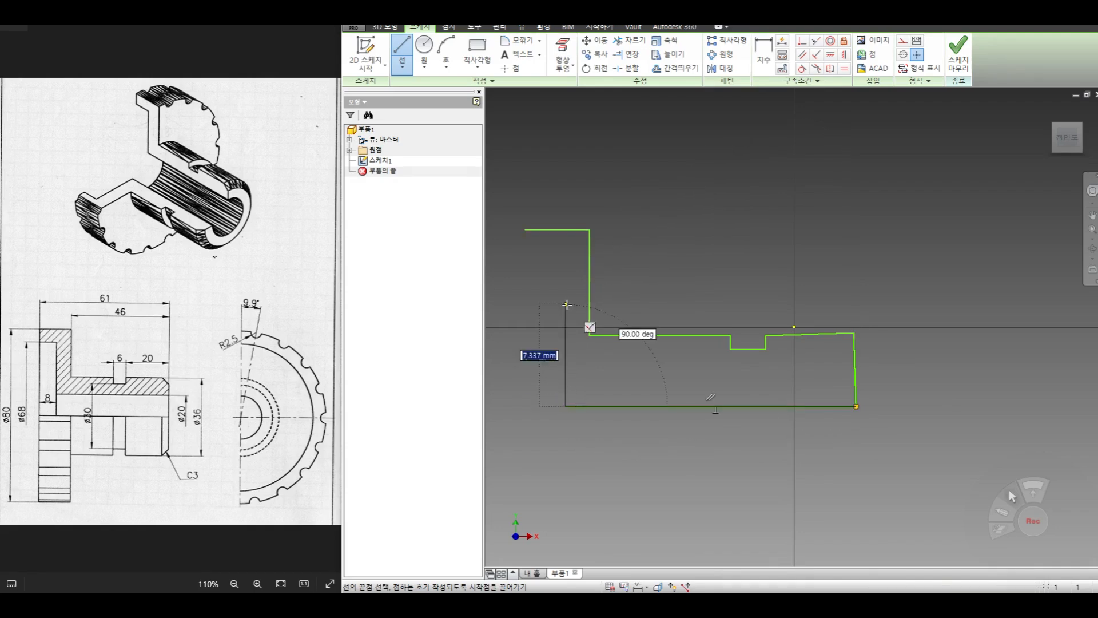
click(566, 268)
click(525, 268)
click(525, 229)
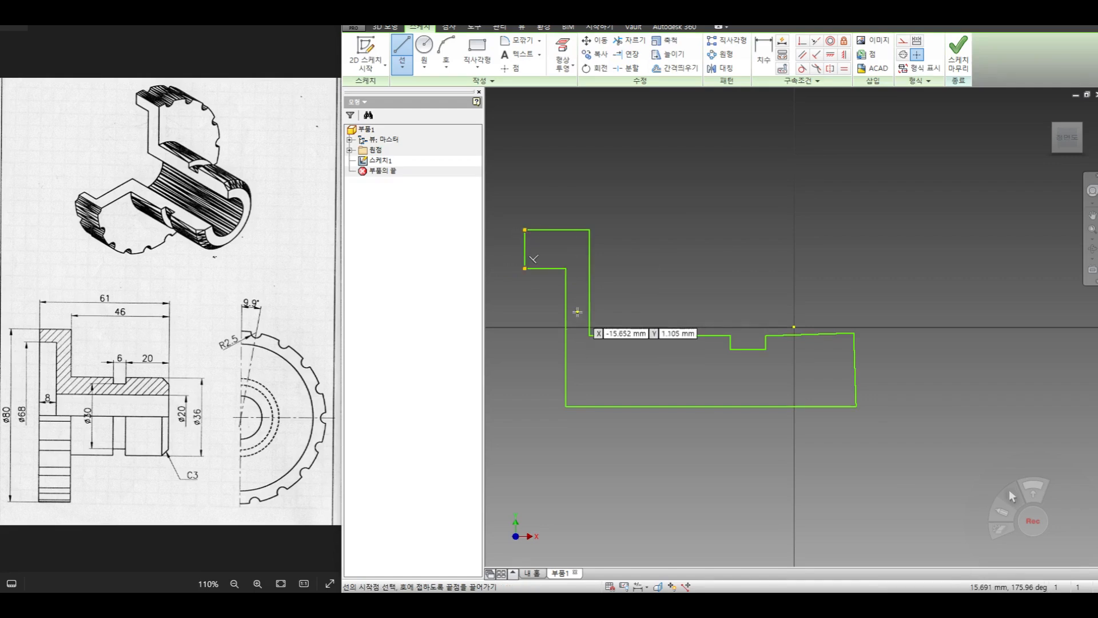
right_click(688, 195)
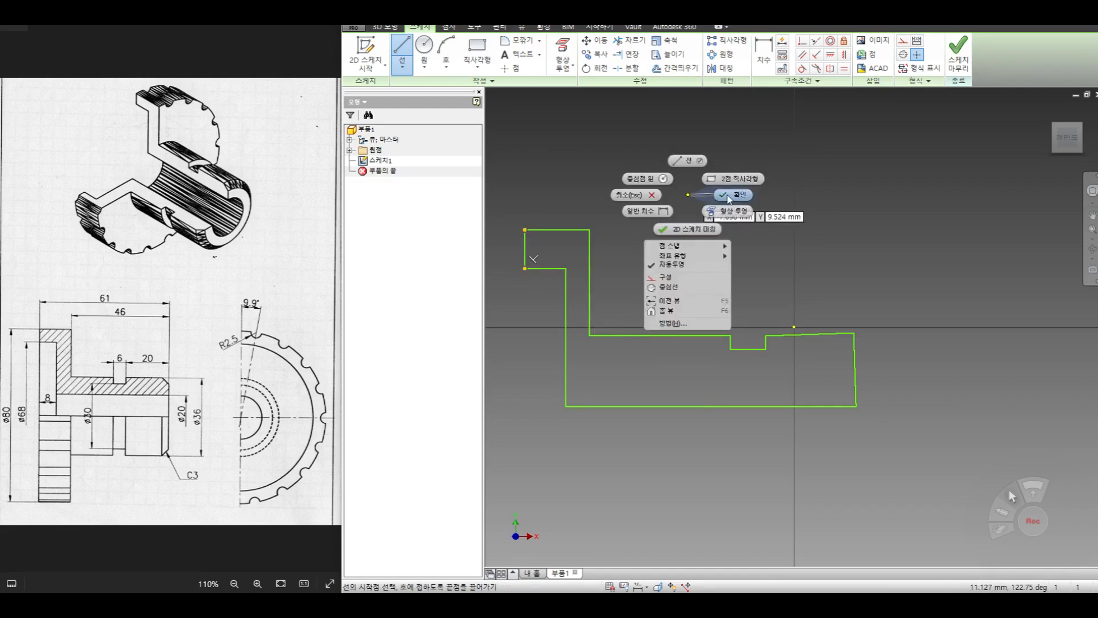
click(729, 195)
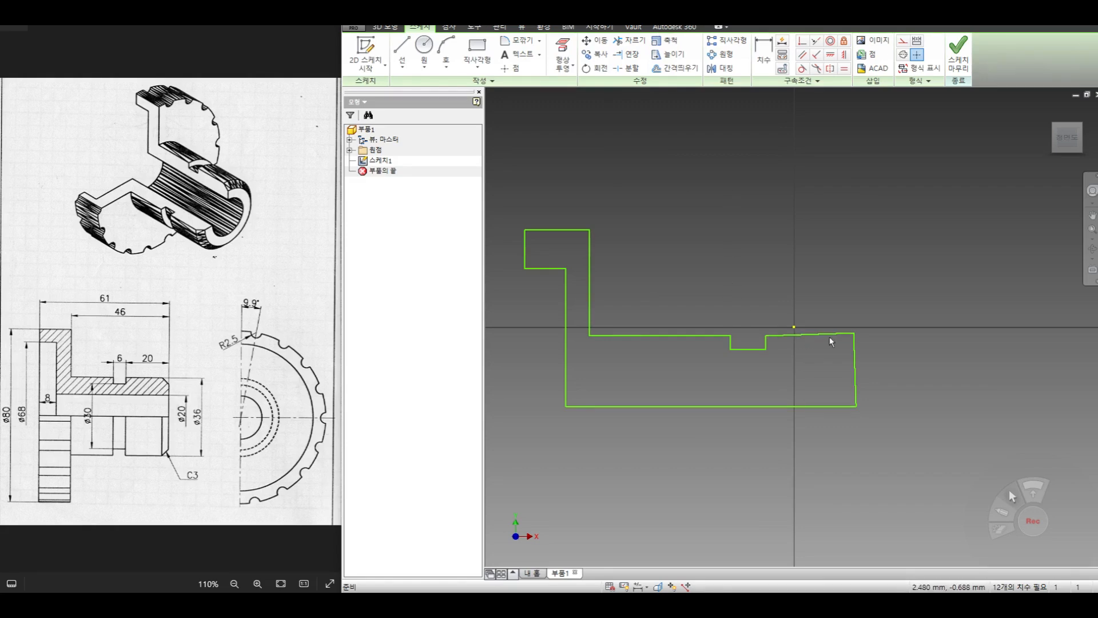
click(830, 55)
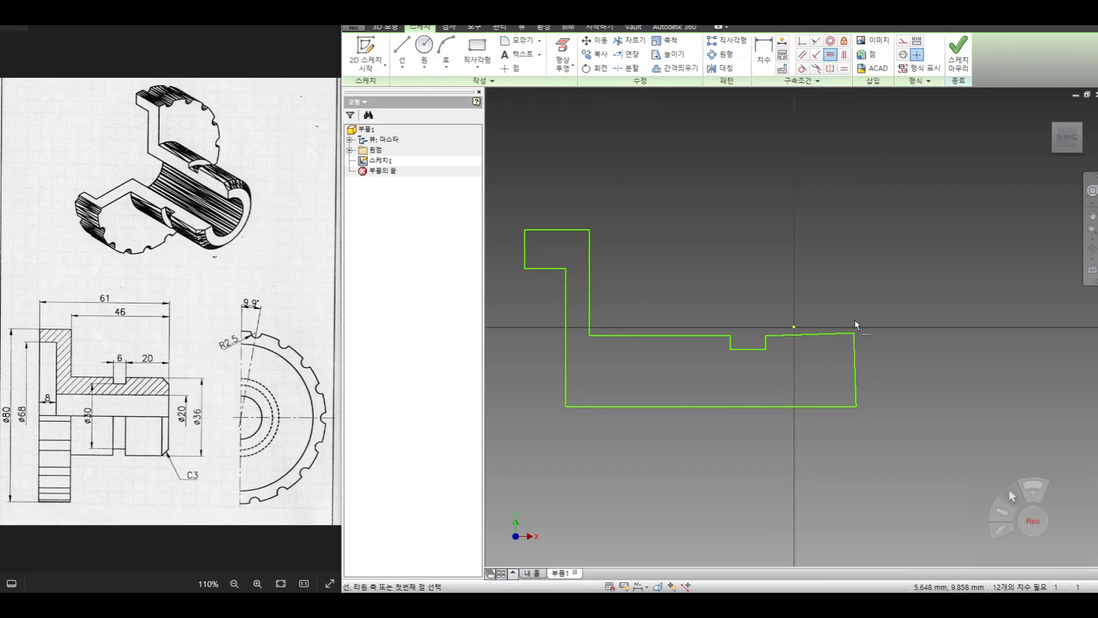
click(844, 332)
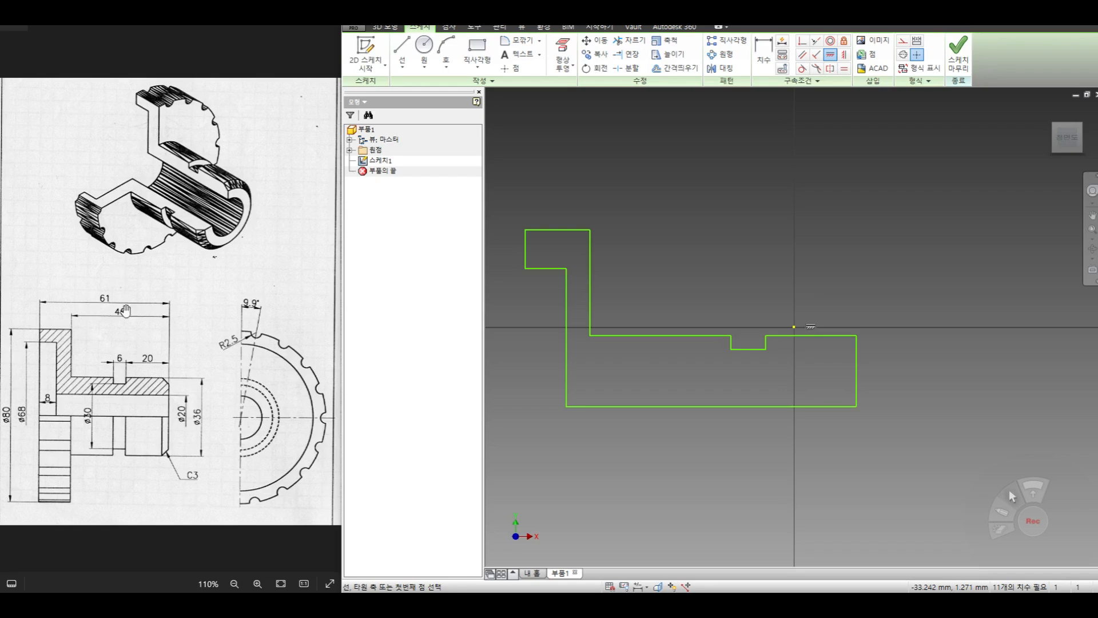
- Dimension the overall length between the flange's outer face and the hub end face as 61 mm
click(764, 54)
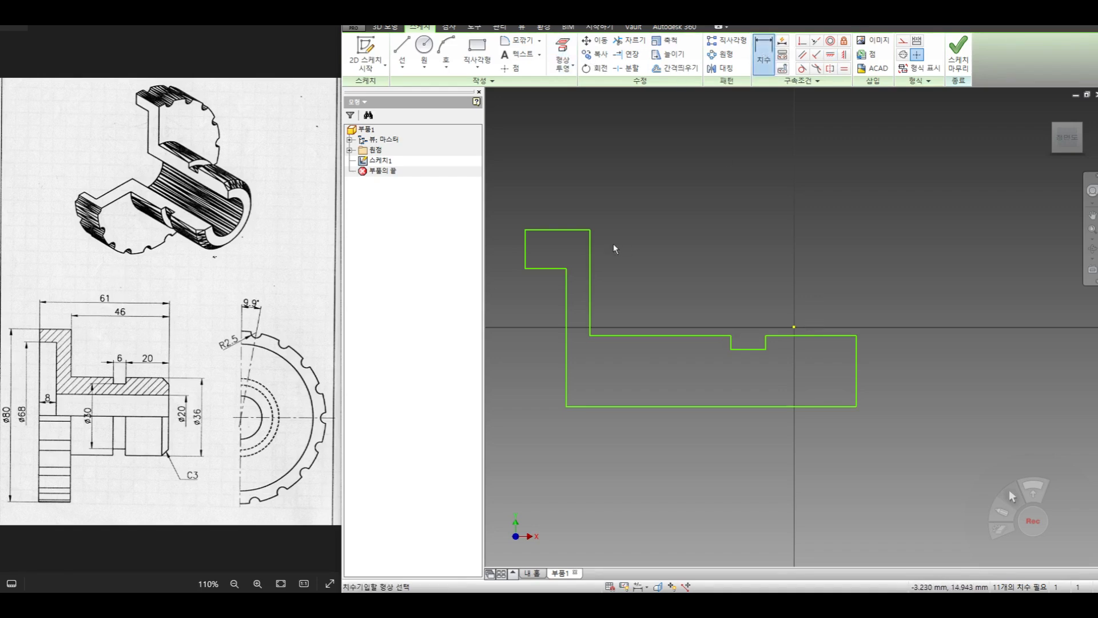
click(526, 249)
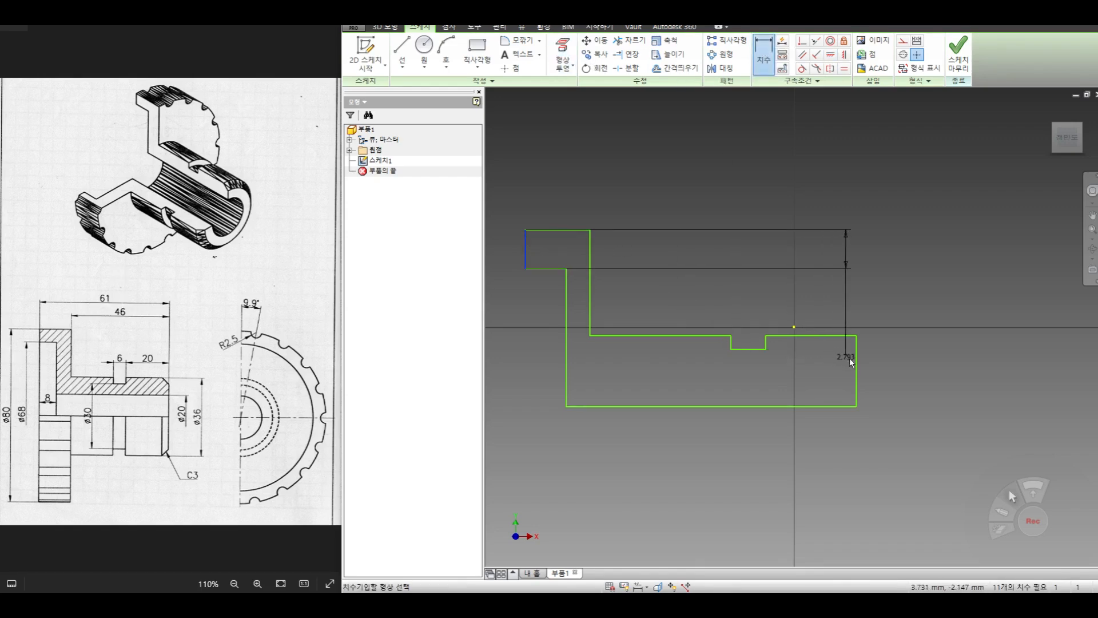
click(855, 362)
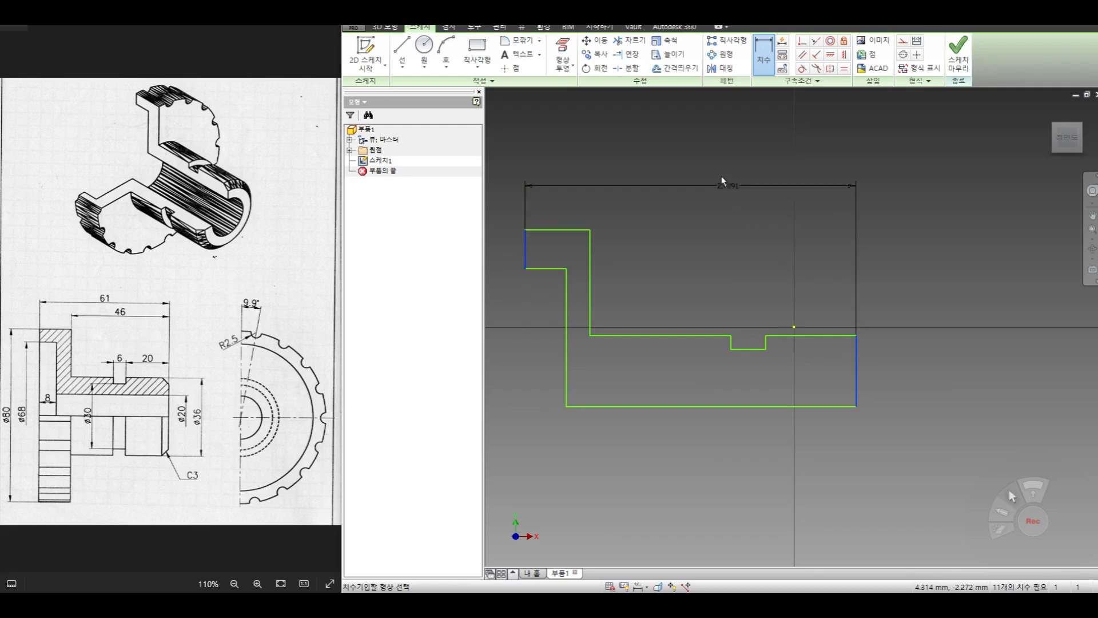
click(719, 185)
text(61)
key(Return)
- Dimension the hub length from the flange's inner shoulder to the end face as 46 mm
scroll(781, 267, down, 3)
scroll(759, 270, up, 3)
scroll(722, 282, up, 1)
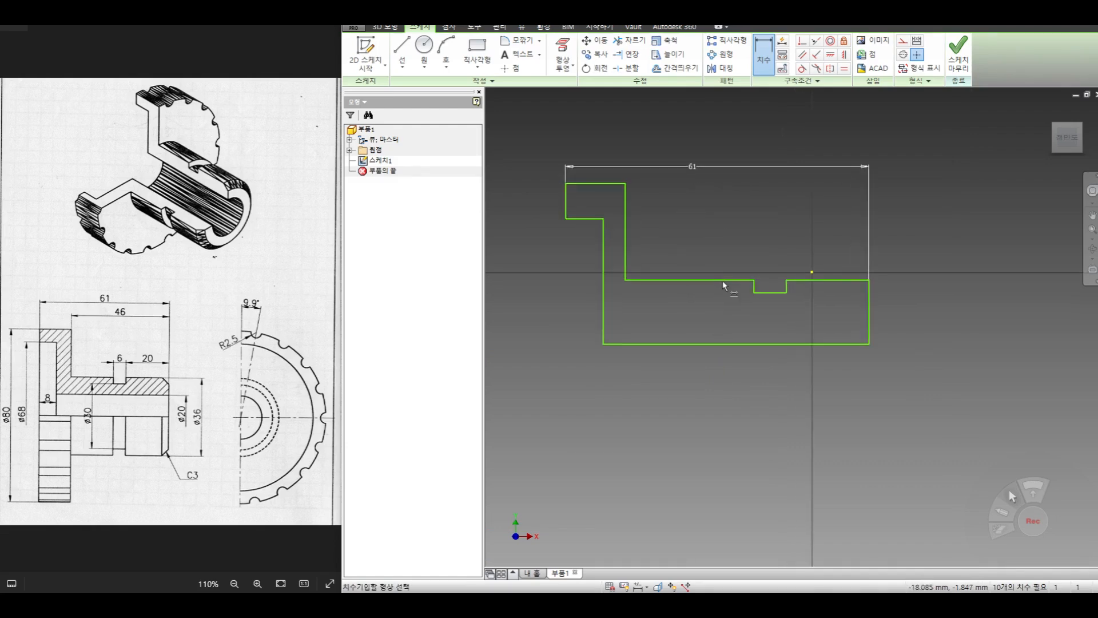
middle_drag(722, 284, 707, 303)
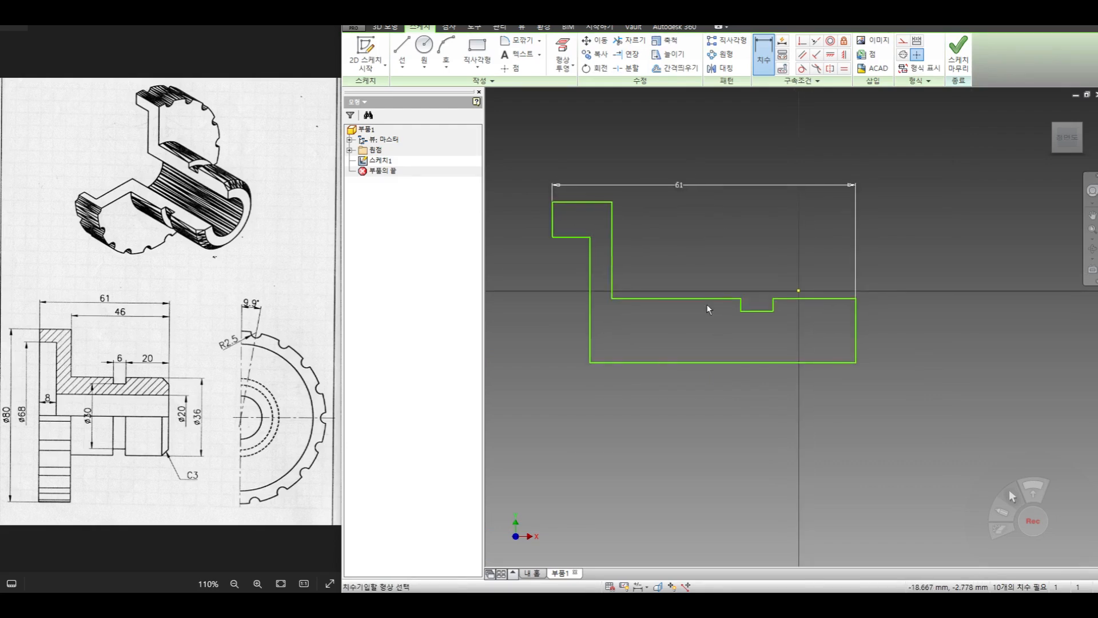
click(612, 238)
click(856, 328)
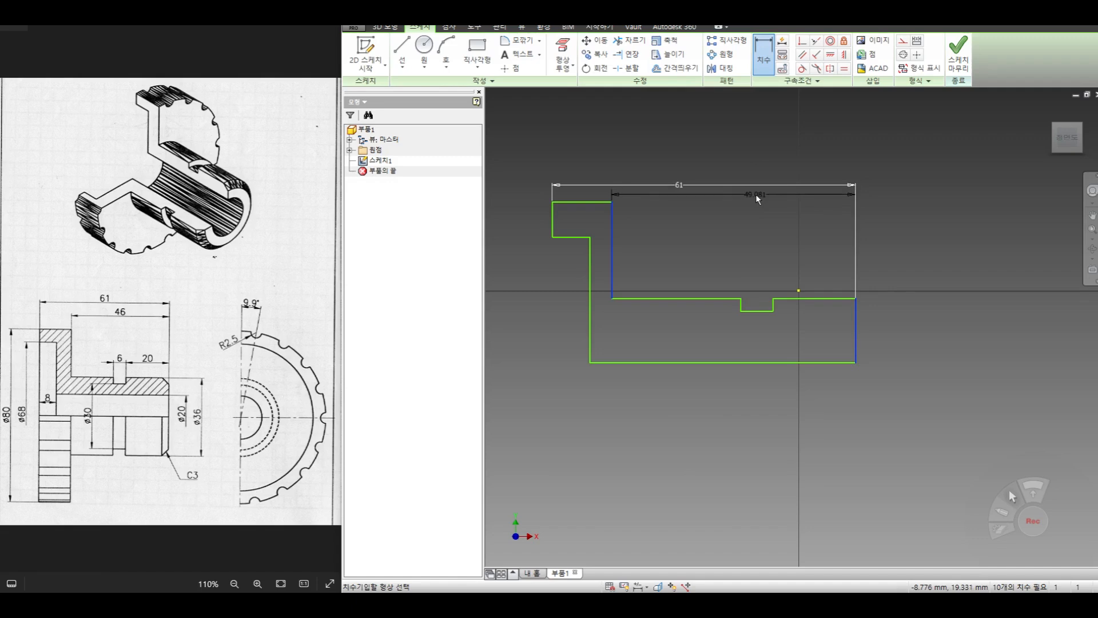
click(756, 194)
text(46)
key(Return)
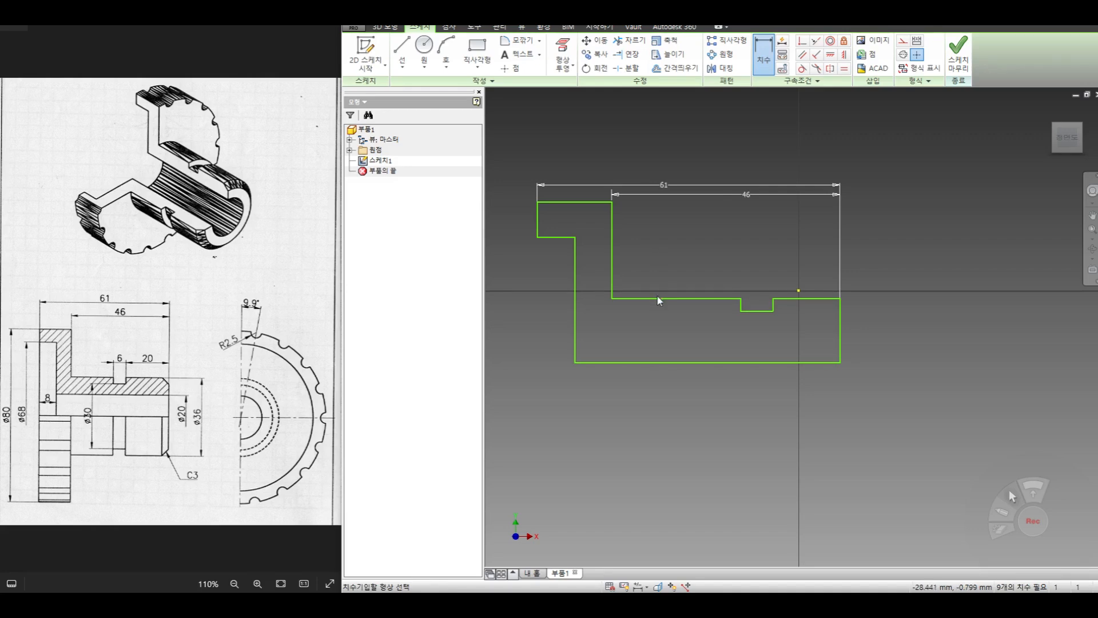
- Dimension the flange recess depth, from the flange's outer face to the recess wall, as 8 mm
click(538, 224)
click(576, 271)
click(557, 163)
text(8)
key(Return)
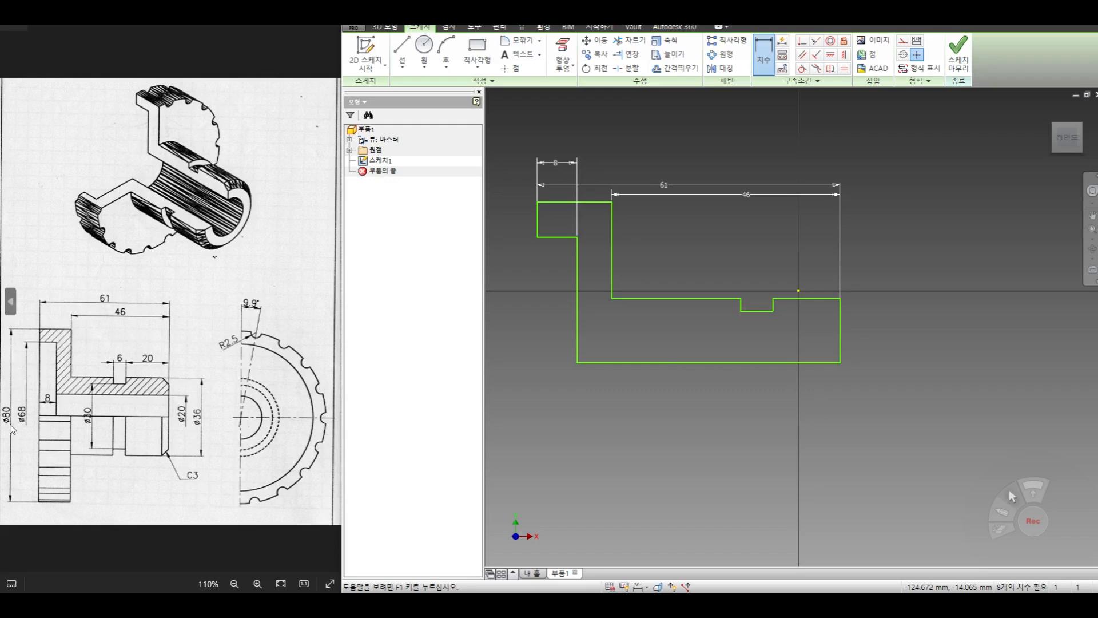
- Draw a horizontal centerline for the revolve axis below the half-section profile, about 72 mm long
key(l)
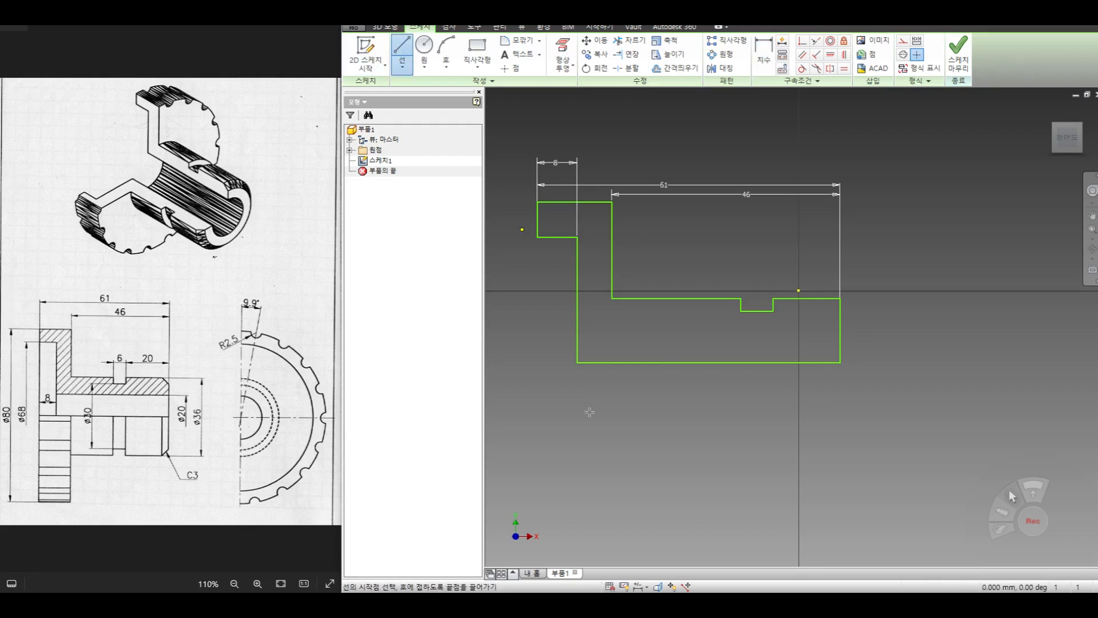
click(536, 410)
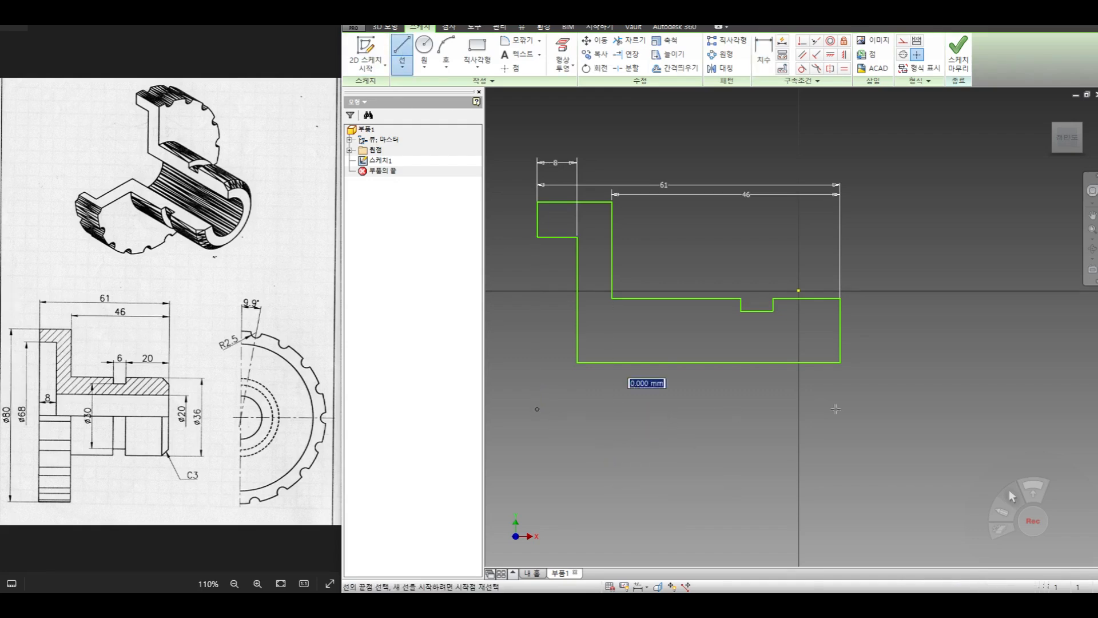
click(895, 409)
right_click(911, 297)
click(943, 298)
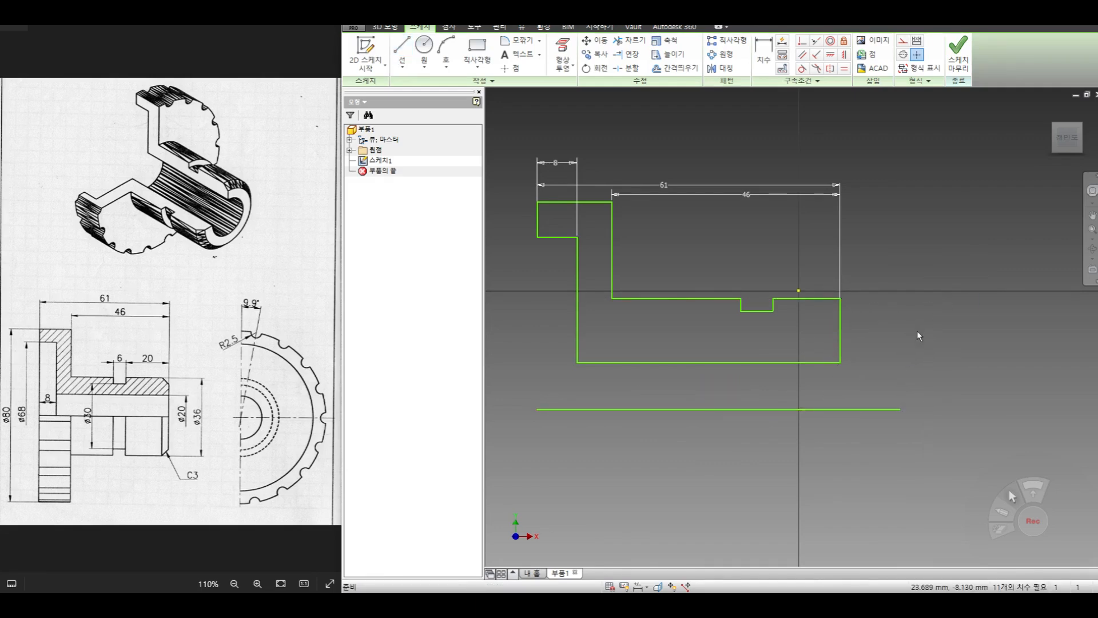
- Dimension the flange's outer edge from the axis line as 40 mm
click(764, 55)
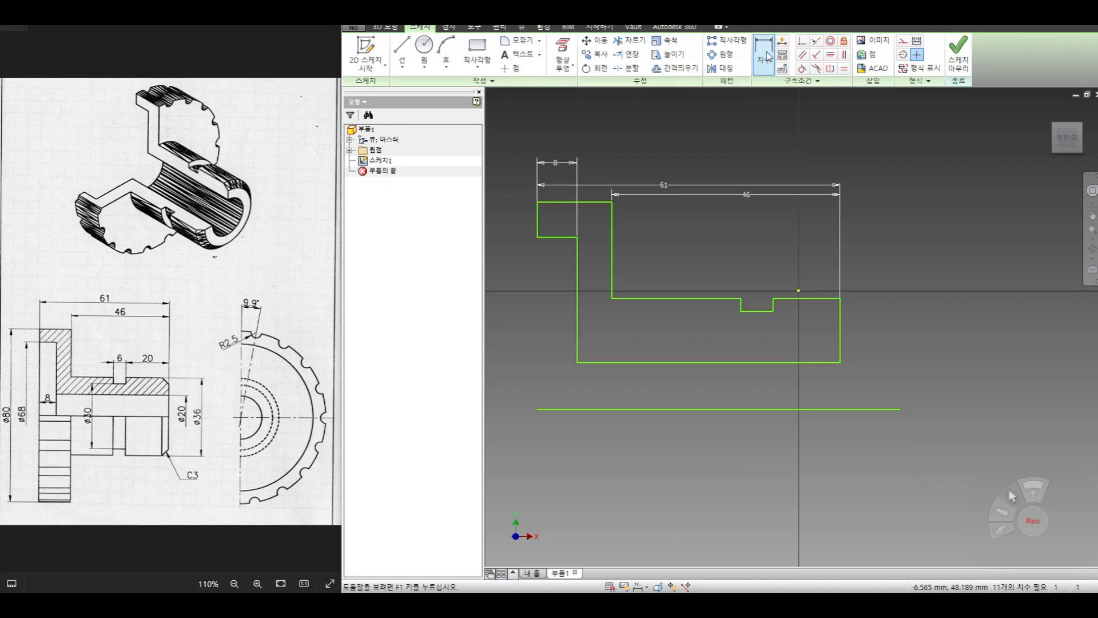
click(553, 203)
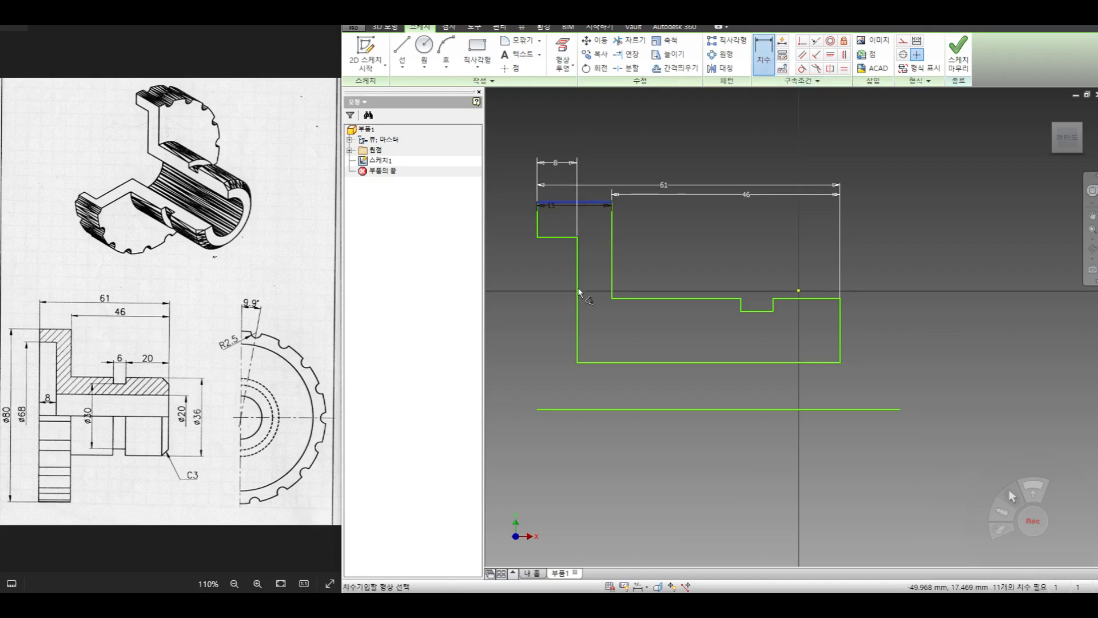
click(587, 409)
click(524, 347)
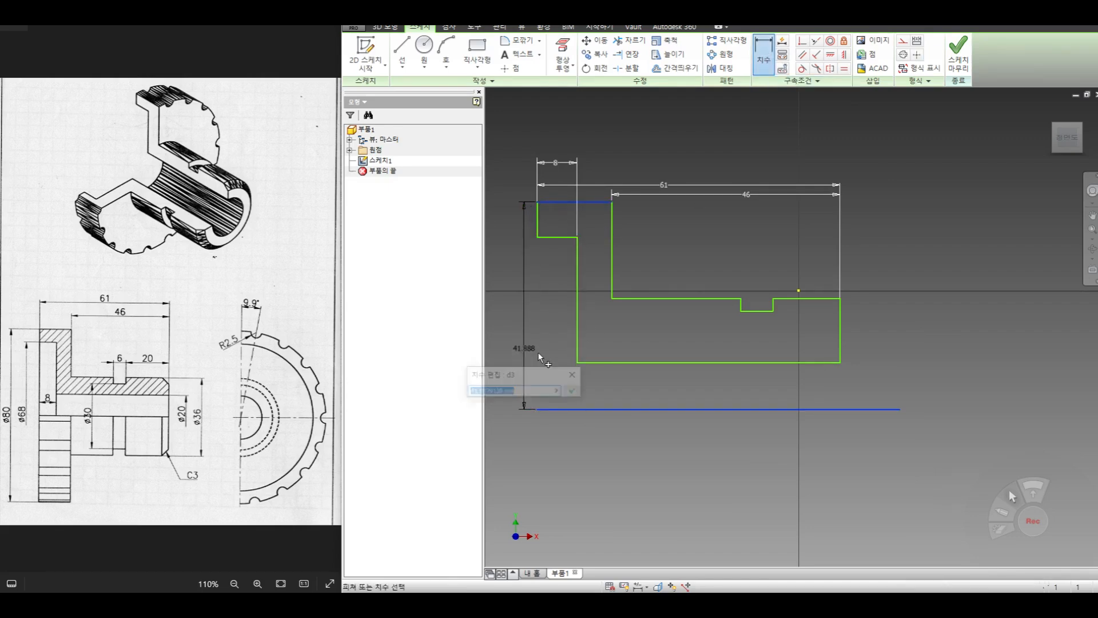
text(40)
key(Return)
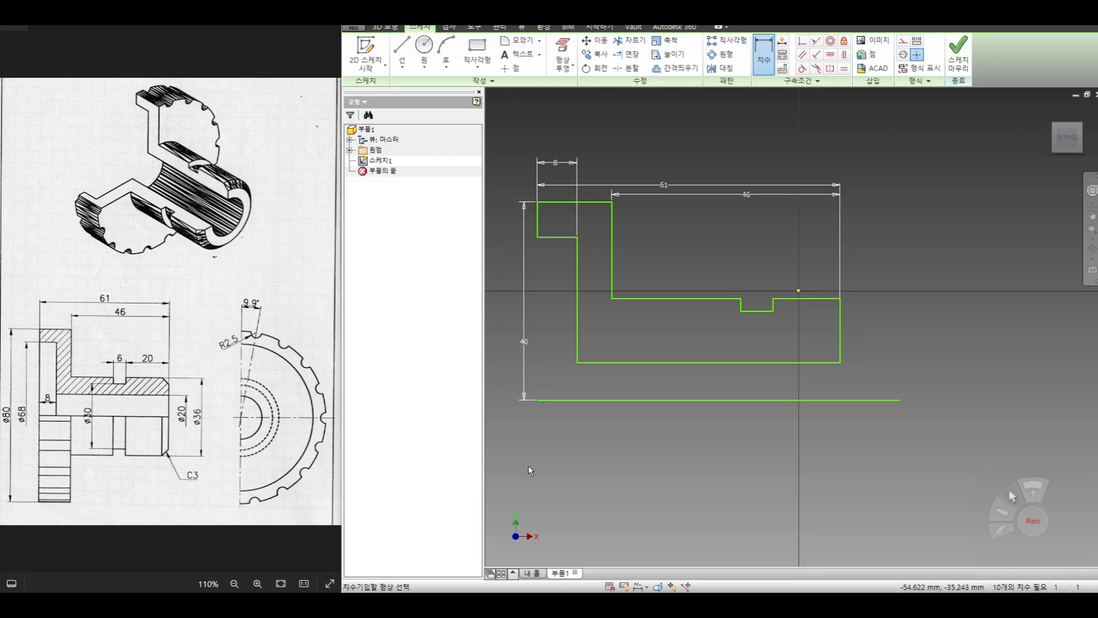
- Dimension the flange recess edge from the axis line as 34 mm
click(558, 236)
click(558, 400)
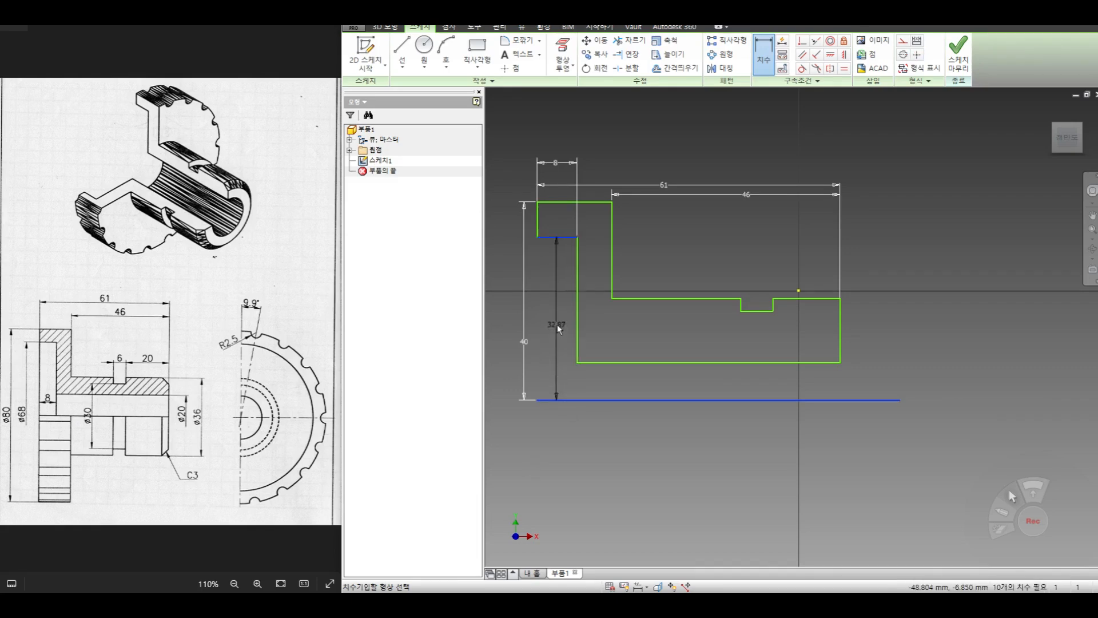
click(558, 328)
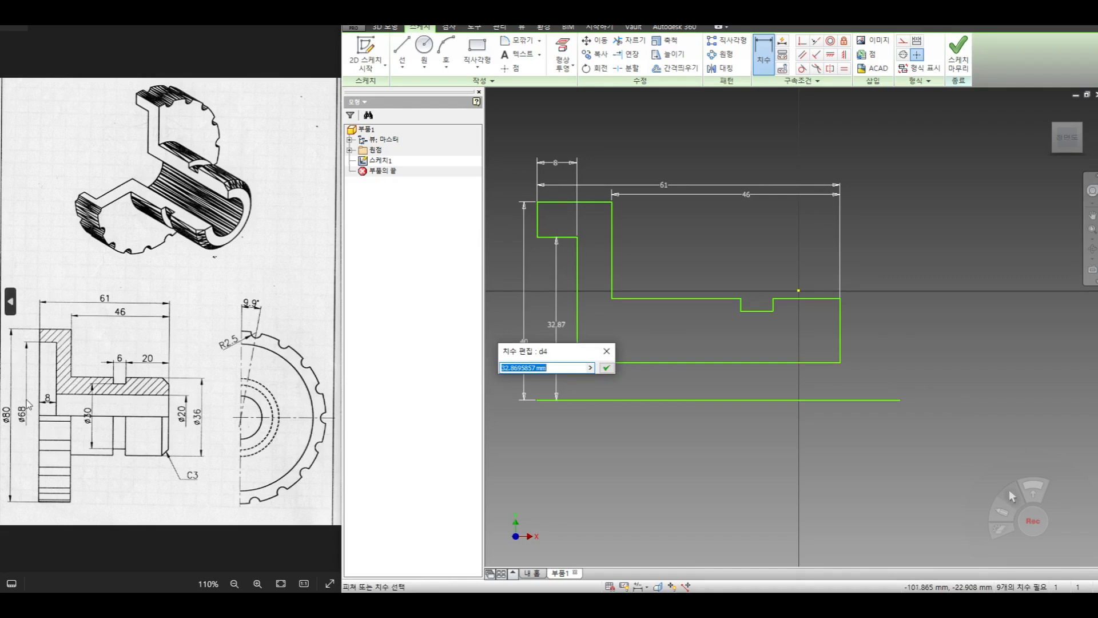
text(3)
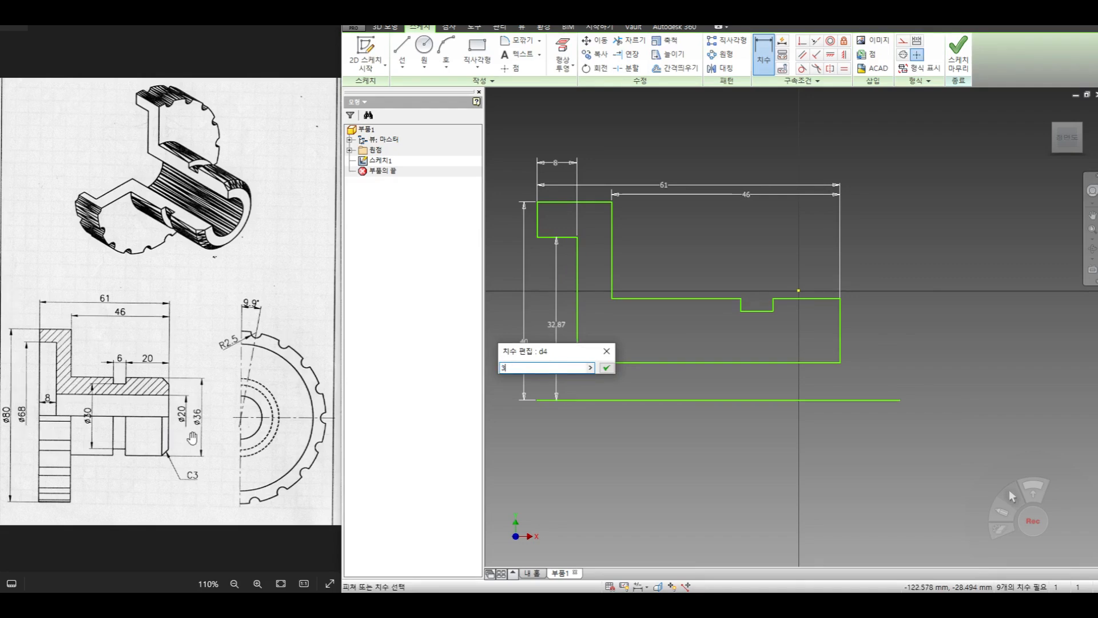
text(4)
key(Return)
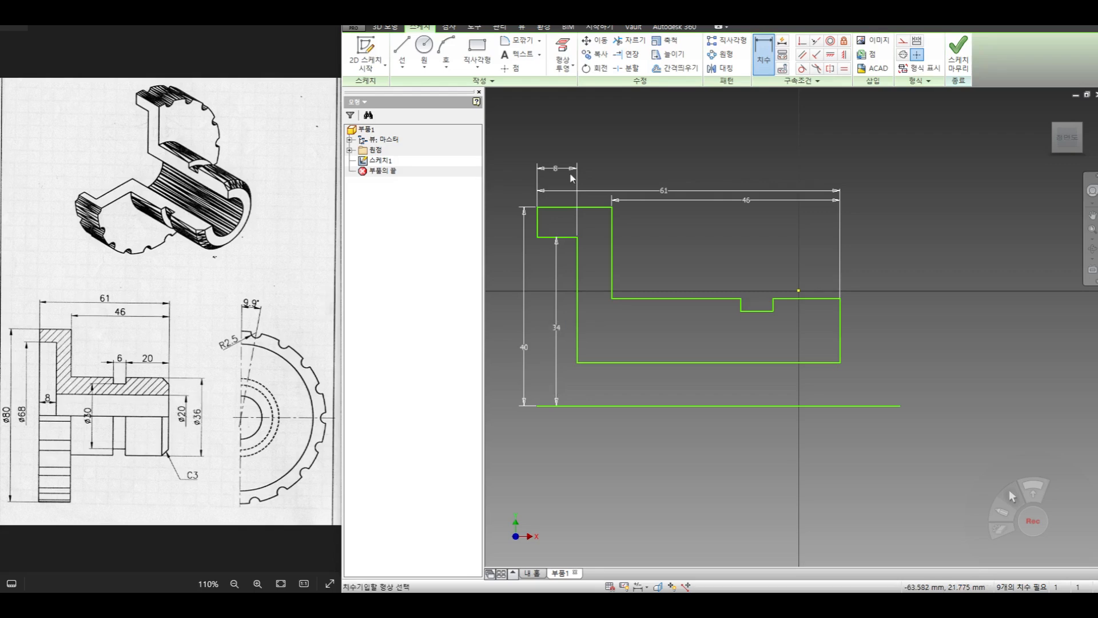
- Dimension the bore line from the axis line as 10 mm
click(689, 363)
click(691, 406)
click(673, 382)
text(10)
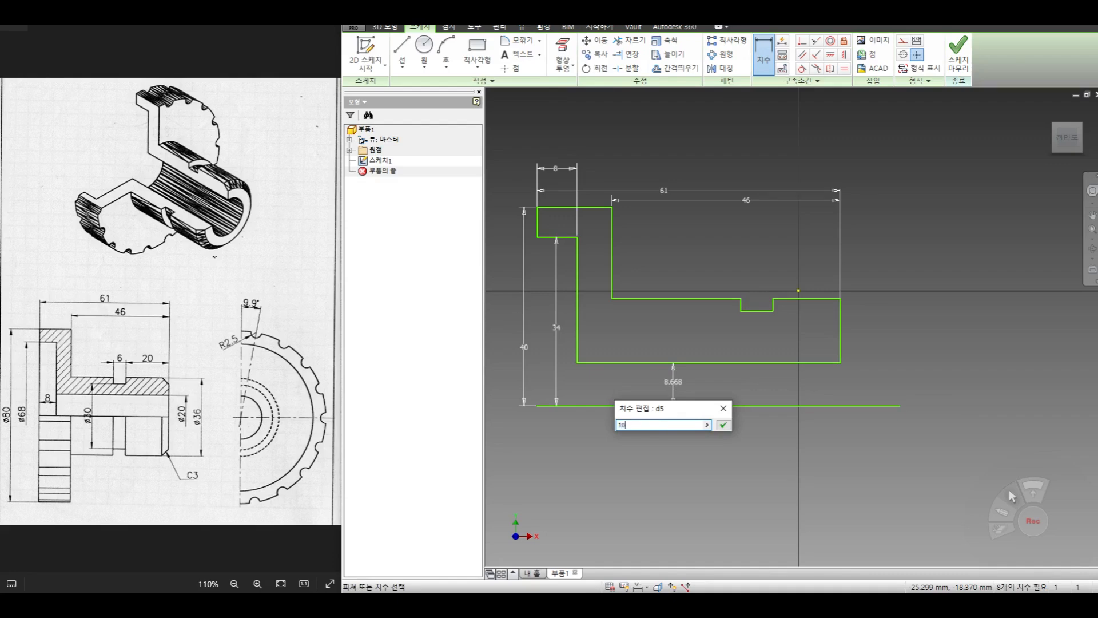
key(Return)
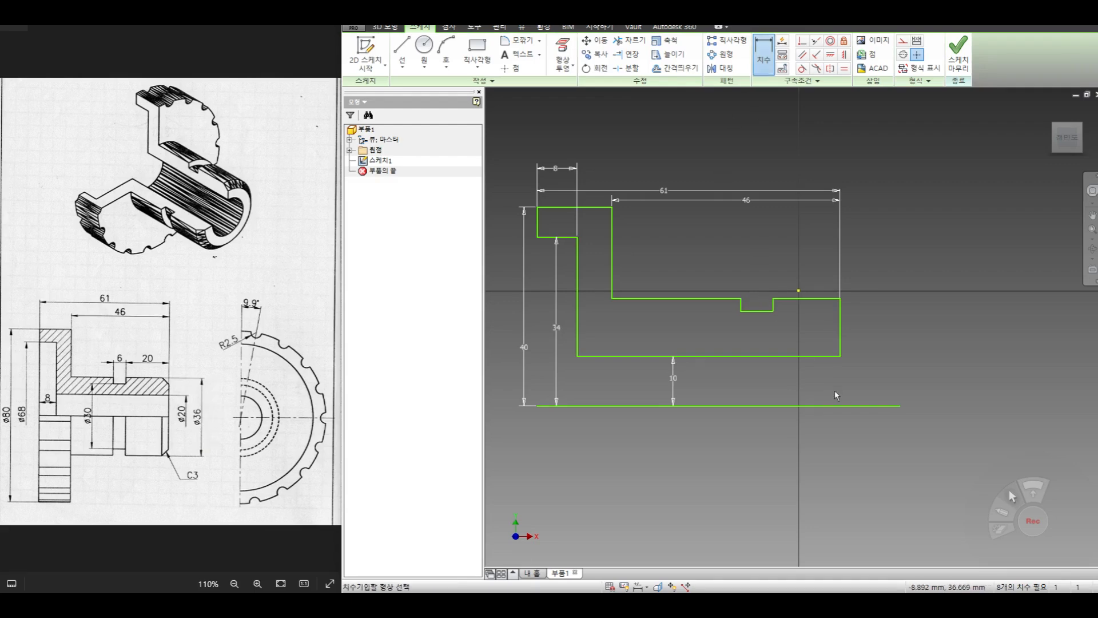
- Dimension the hub's outer surface line from the axis line as 18 mm
click(834, 405)
click(818, 298)
click(911, 320)
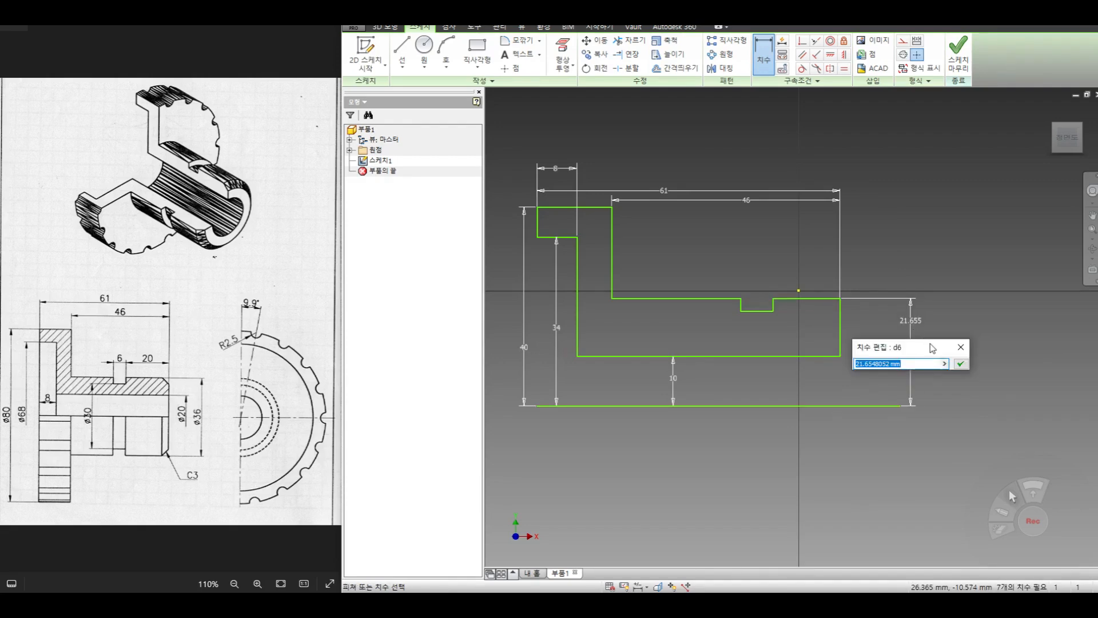
text(18)
key(Return)
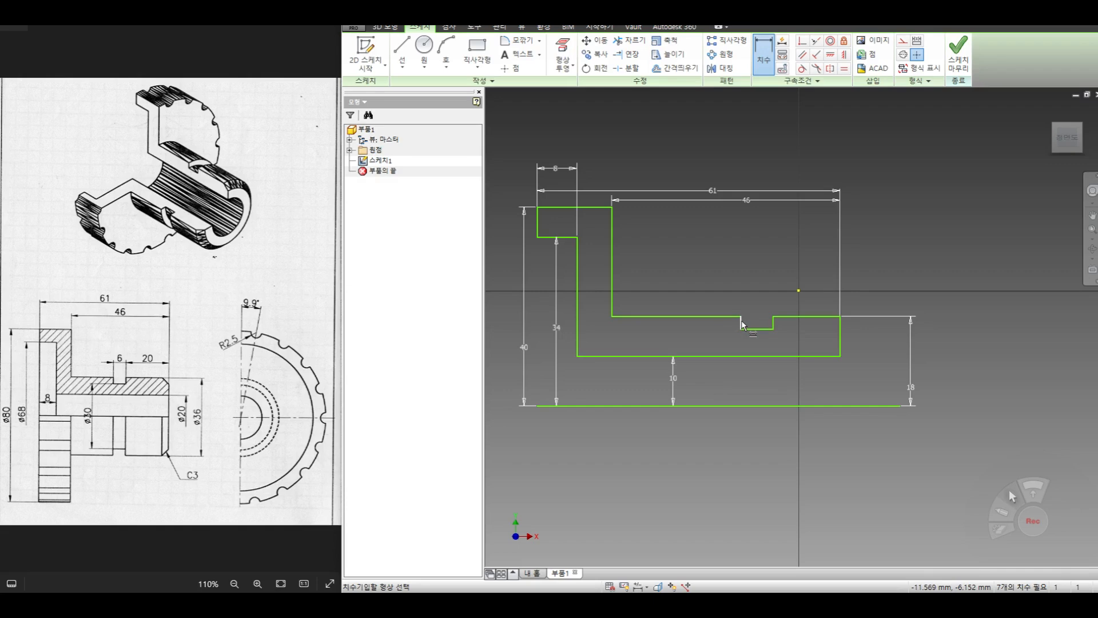
- Add a dimension from the groove's nearer wall to the hub end face, try 20 mm, and undo that value
click(772, 324)
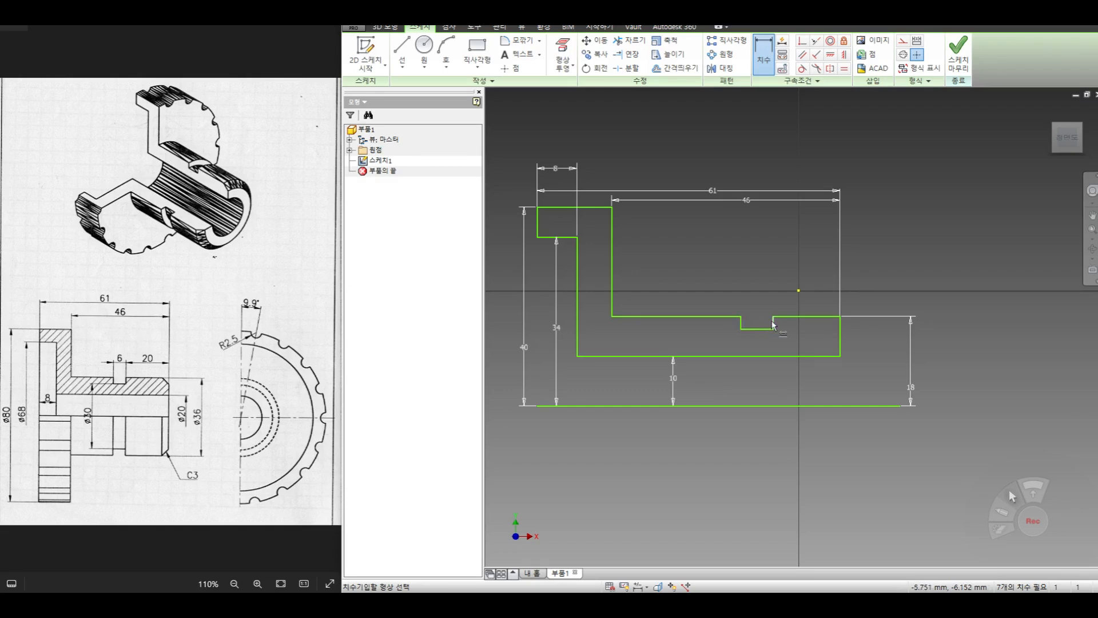
click(840, 332)
click(802, 282)
text(20)
key(Return)
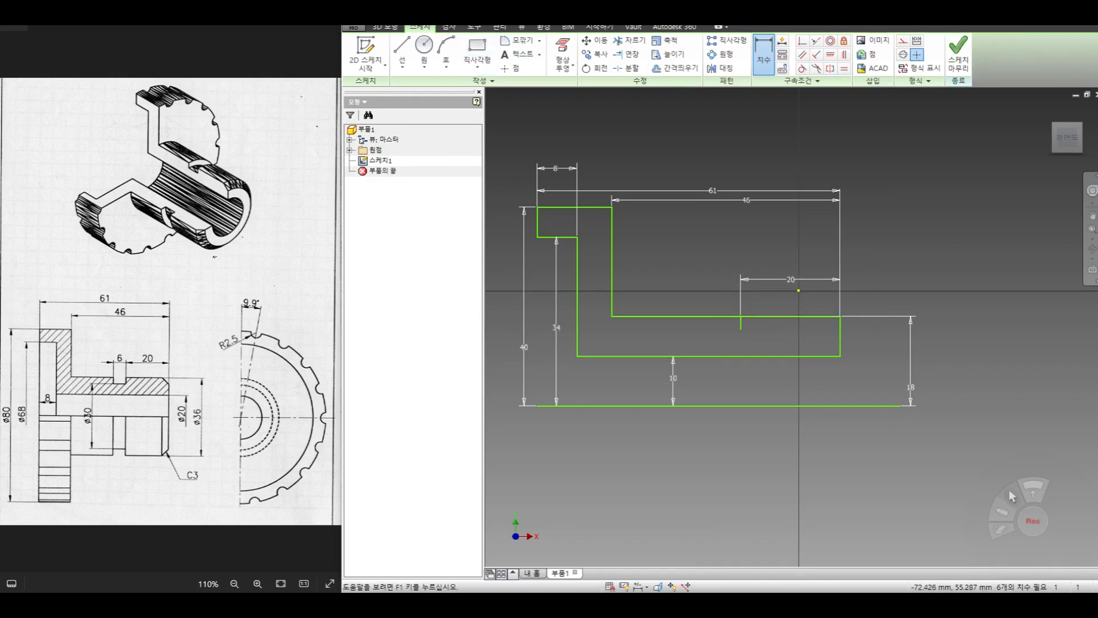
key(ctrl+z)
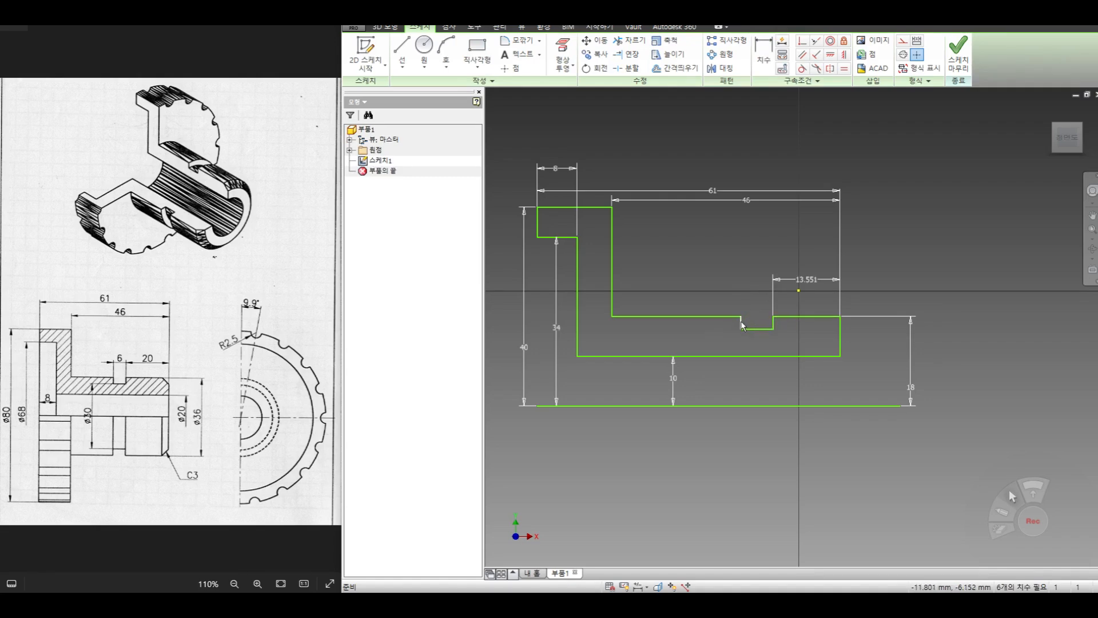
- Dimension the groove width between its two side walls as 6 mm
click(742, 324)
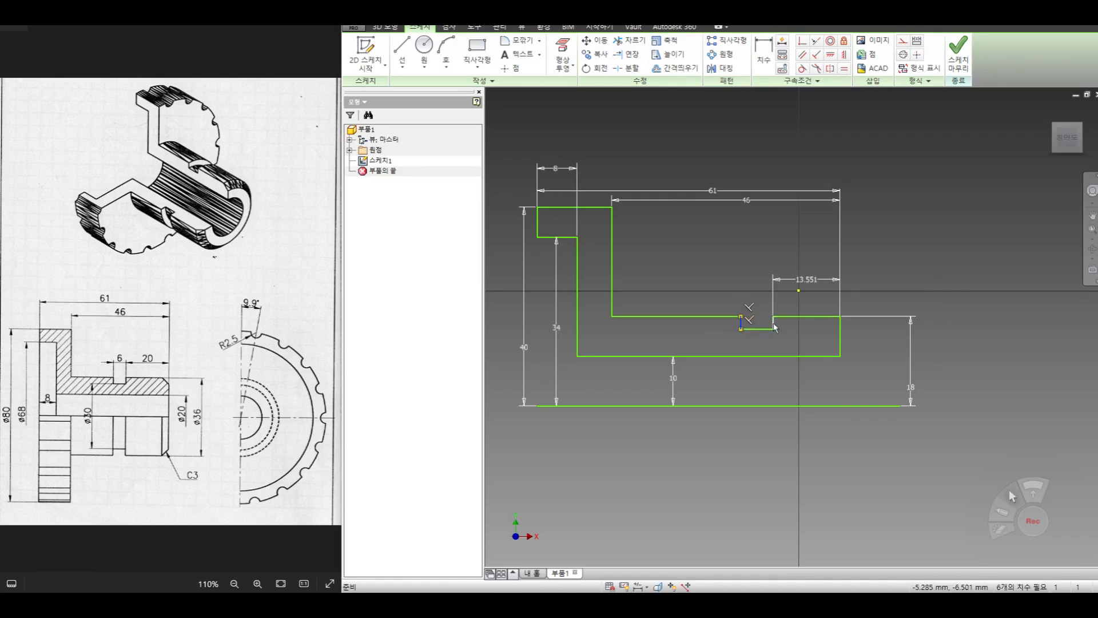
click(774, 324)
key(d)
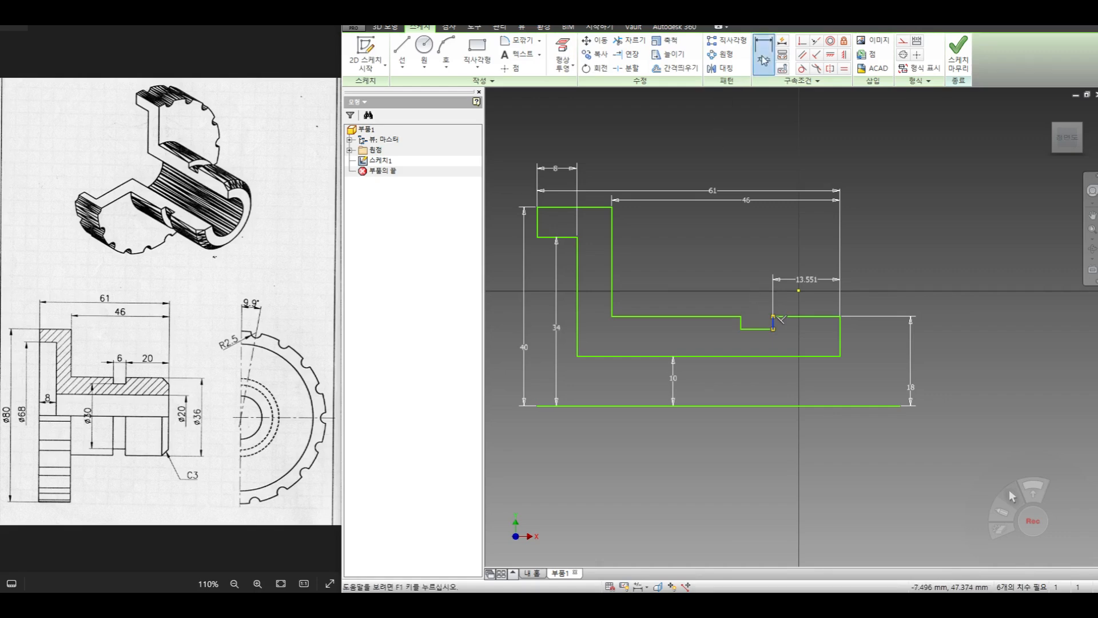
click(773, 323)
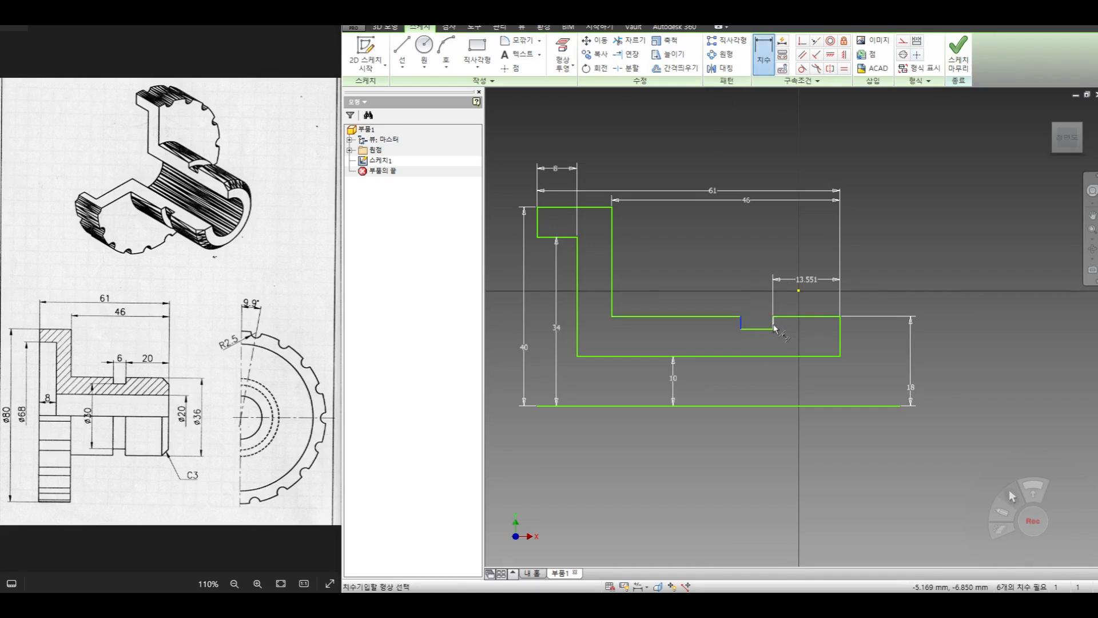
click(753, 286)
text(6)
key(Return)
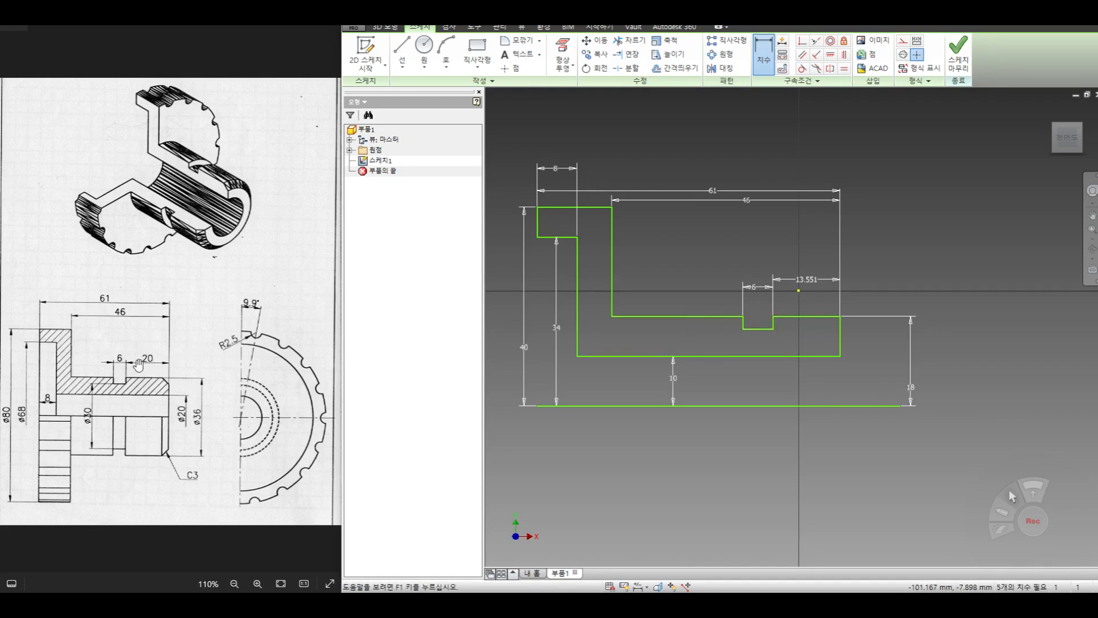
- Set the distance from the groove's nearer wall to the hub end face to 20 mm
click(805, 279)
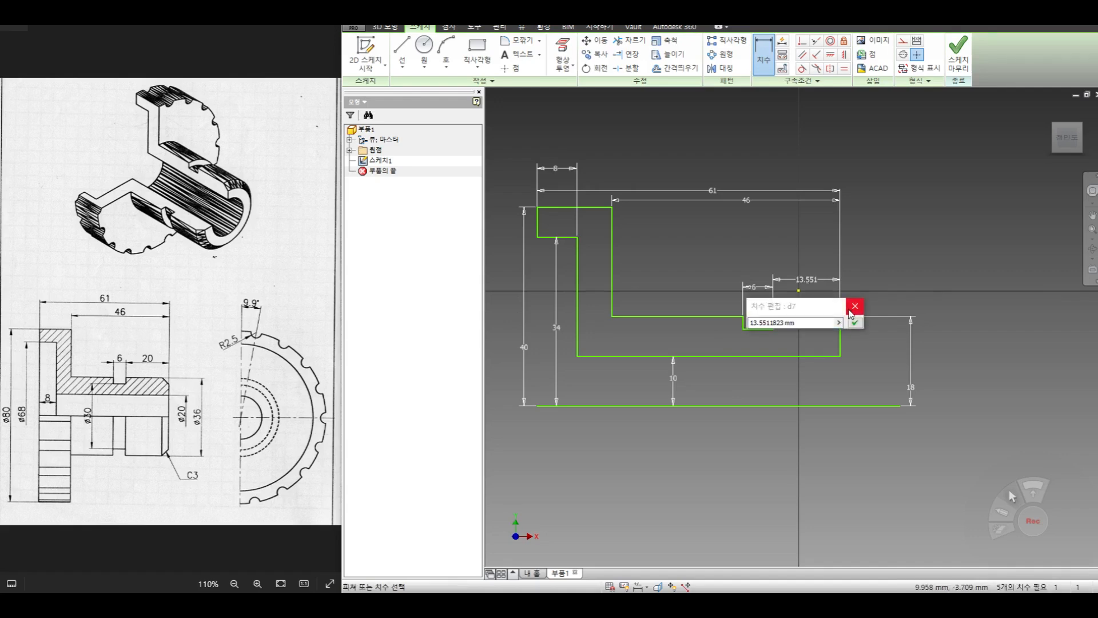
text(20)
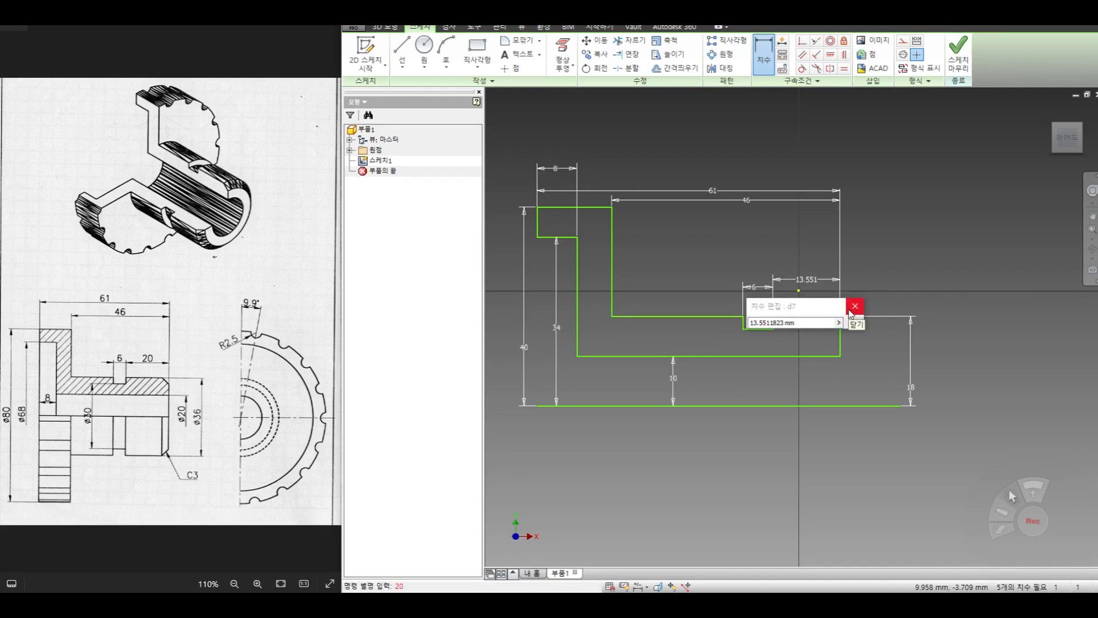
drag(812, 322, 603, 291)
text(20)
key(Return)
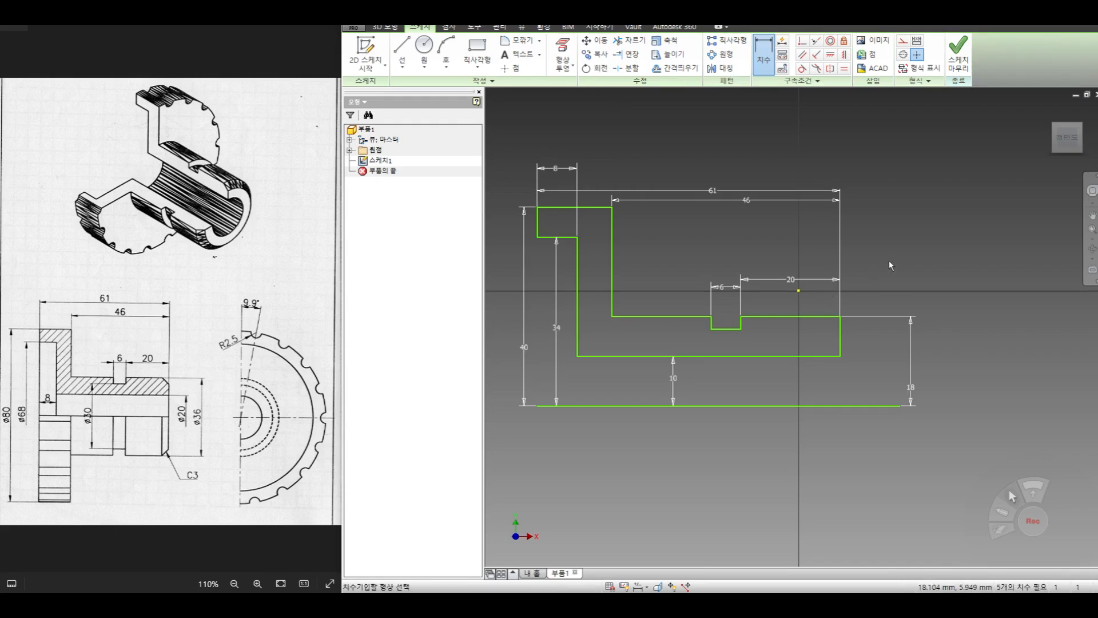
- Delete the 61, 46, 20 and 18 mm dimensions attached to the hub end
right_click(875, 247)
click(920, 257)
drag(865, 250, 825, 291)
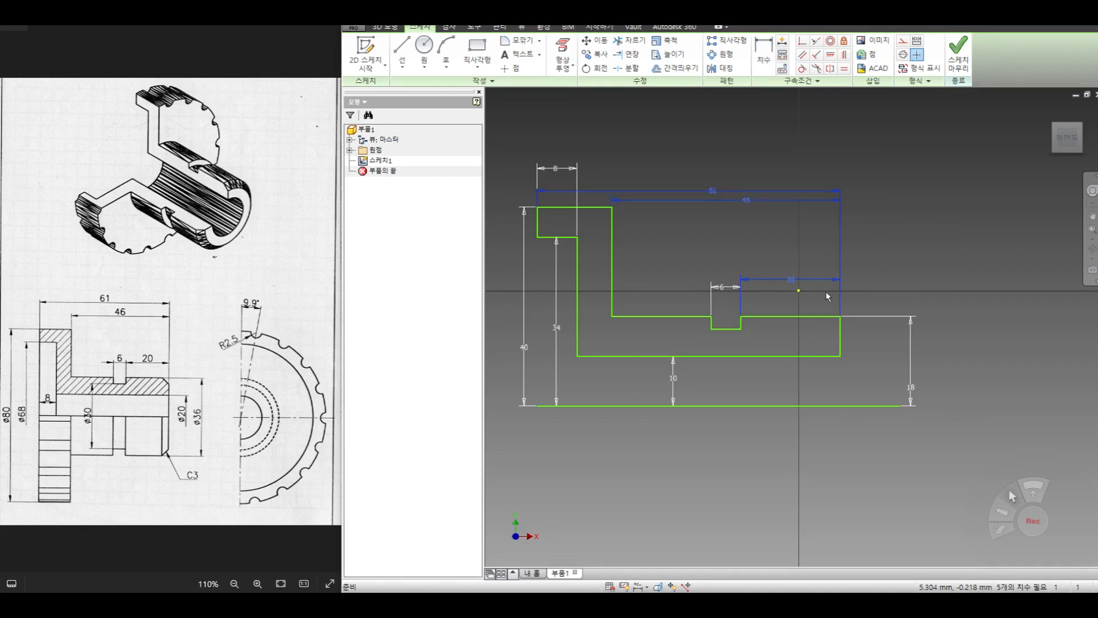
click(856, 287)
drag(850, 283, 820, 294)
key(Delete)
drag(862, 341, 863, 340)
key(Delete)
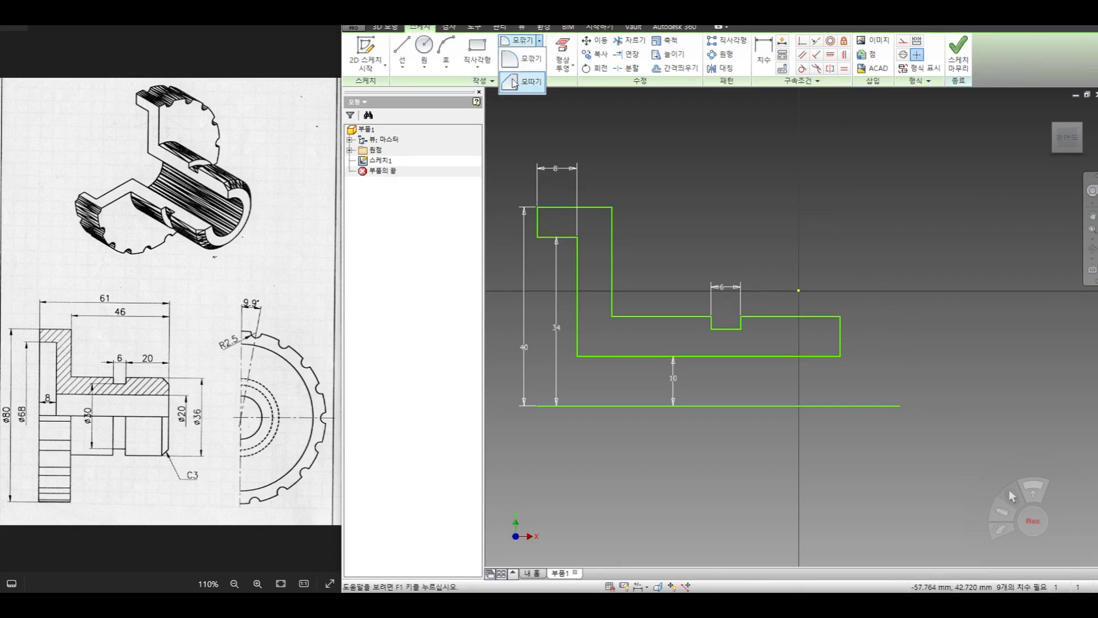
- Chamfer the outer corner at the hub end face with a 3 mm distance
click(513, 83)
drag(456, 136, 336, 122)
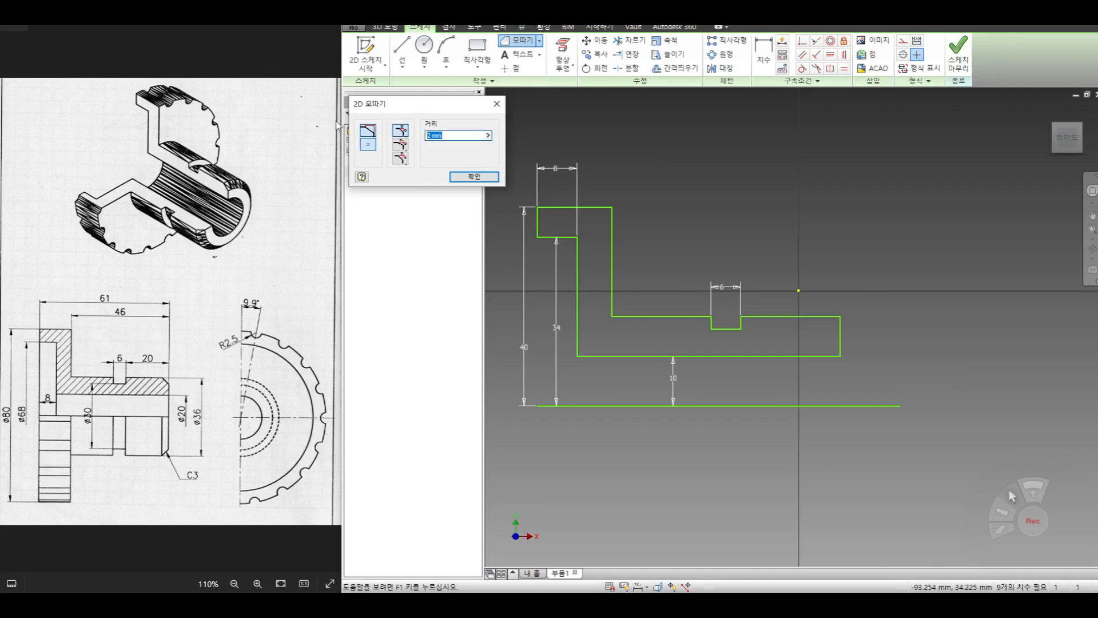
click(822, 316)
click(839, 339)
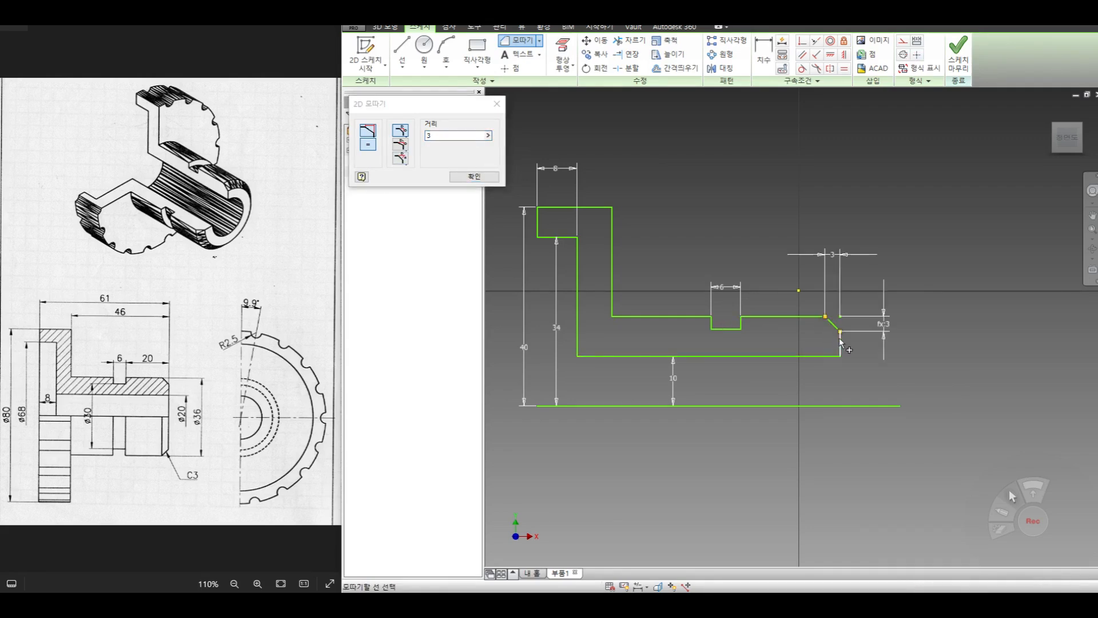
click(466, 176)
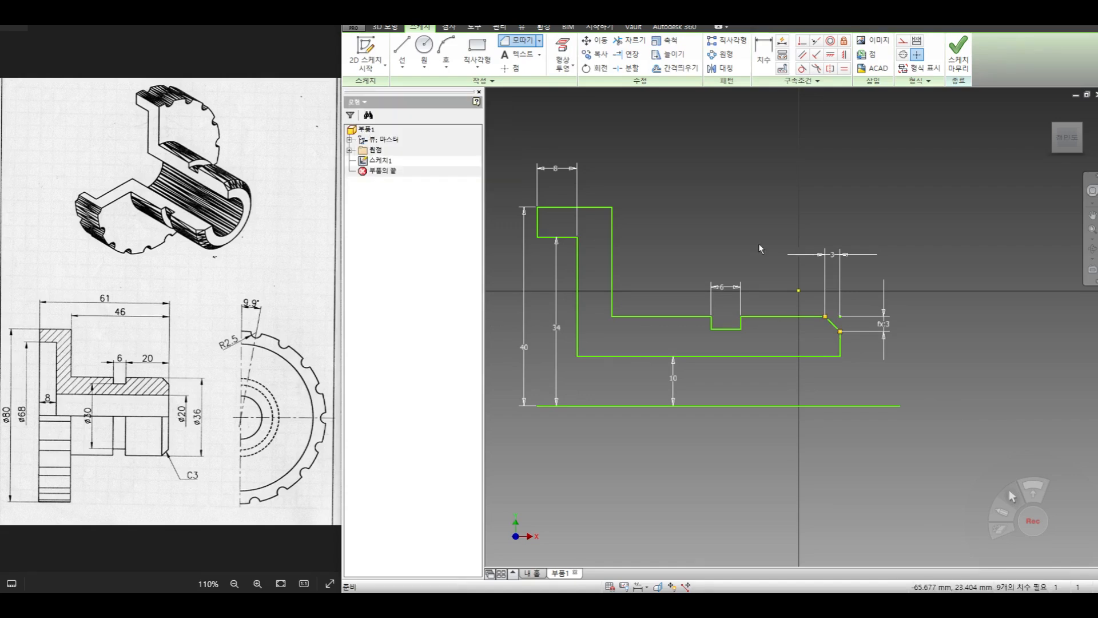
- Dimension the hub length from the flange's inner shoulder to the shortened end face line as 46 mm
key(d)
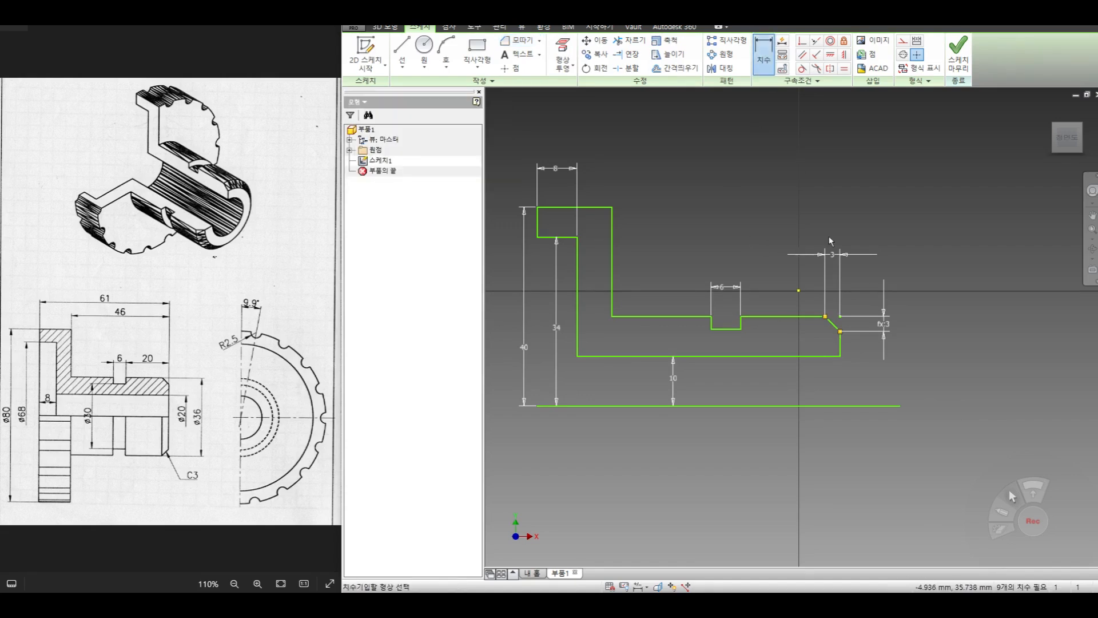
click(840, 343)
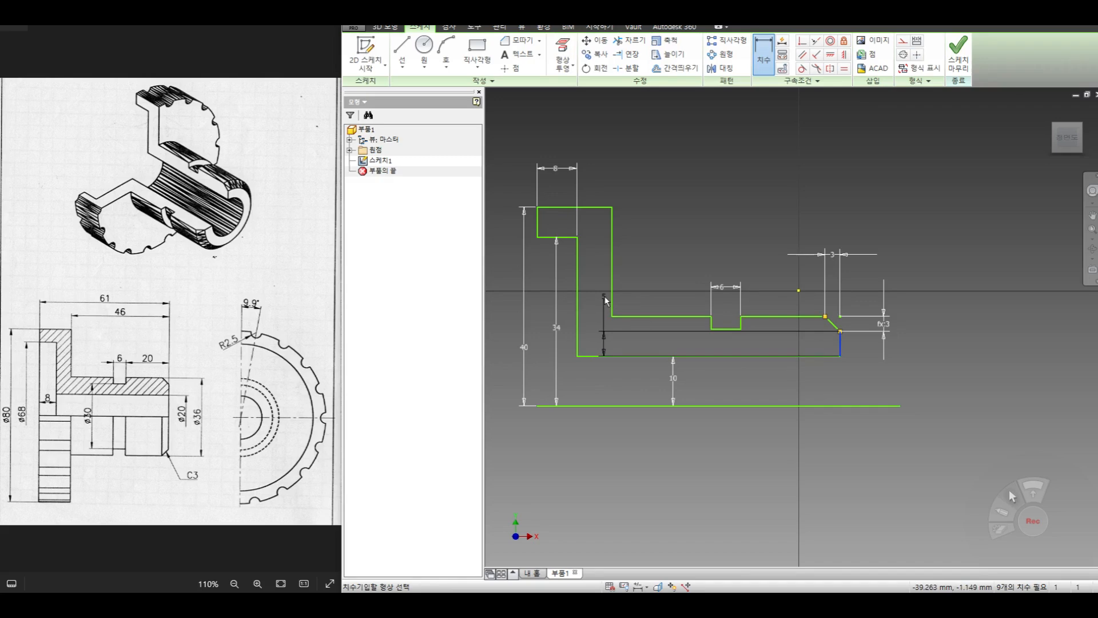
click(612, 266)
click(723, 188)
key(Return)
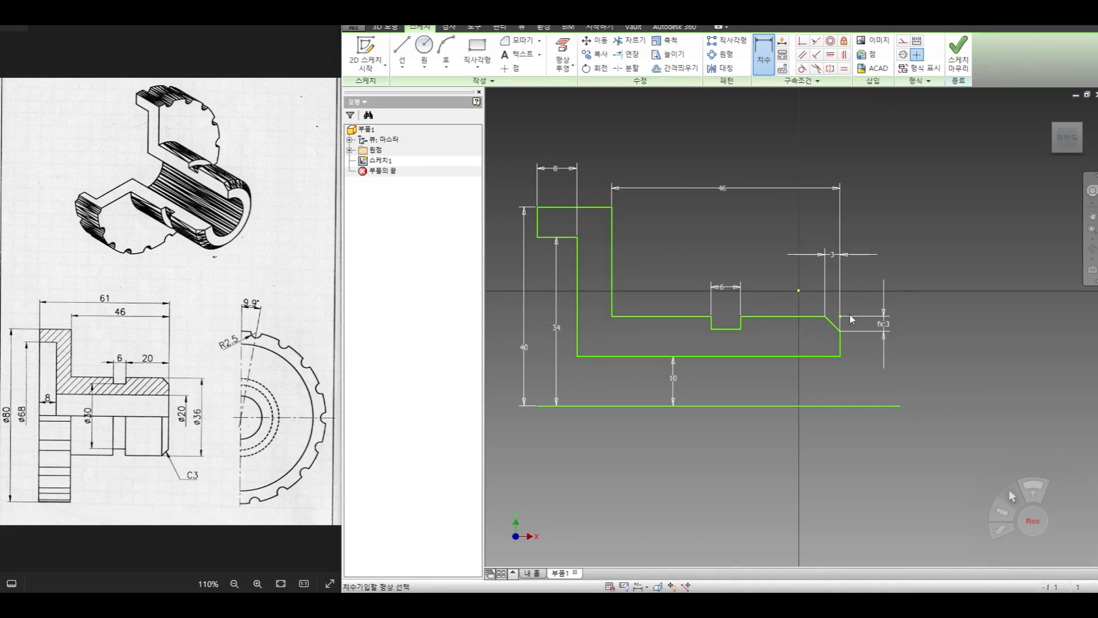
- Dimension the overall length from the flange's outer face to the hub end face as 61 mm
click(841, 344)
click(538, 222)
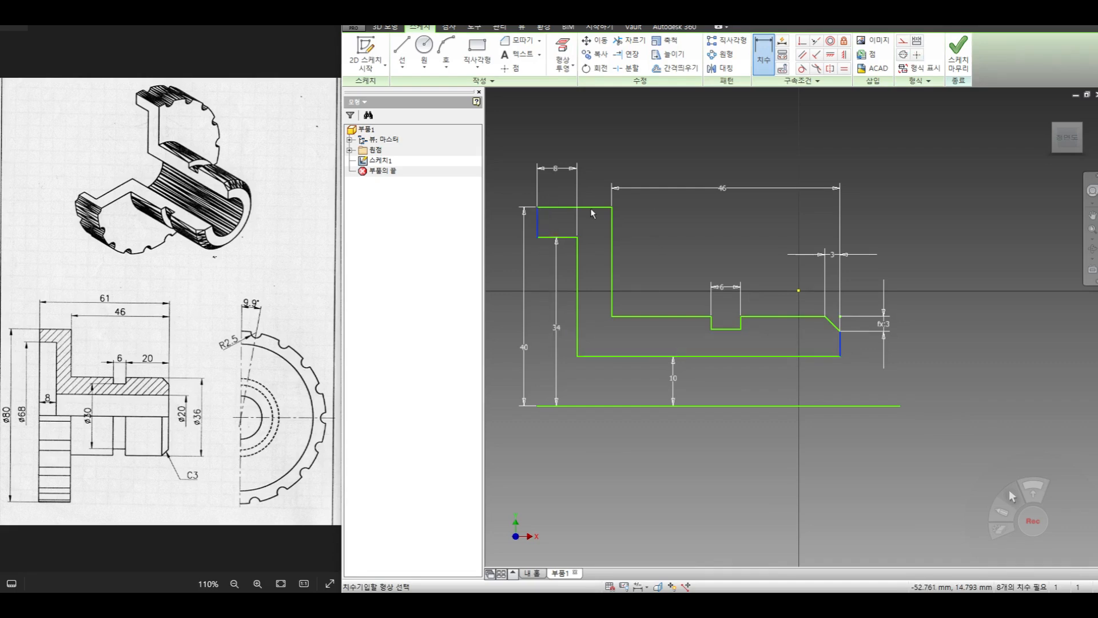
click(662, 152)
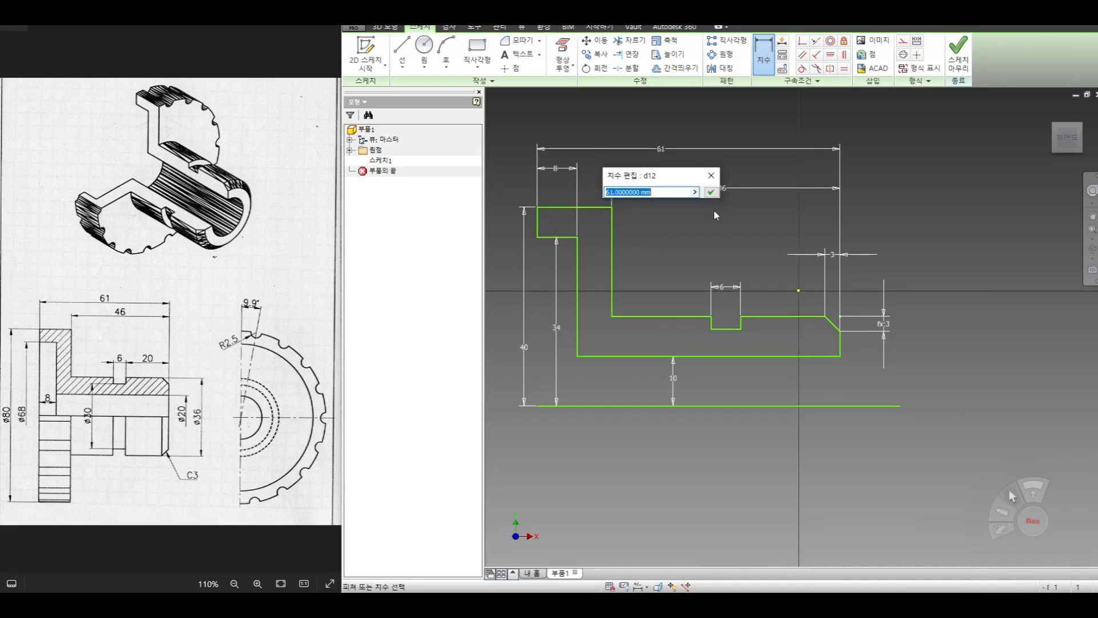
key(Return)
- Dimension the distance from the hub's outer line to the axis line as 18 mm
click(800, 316)
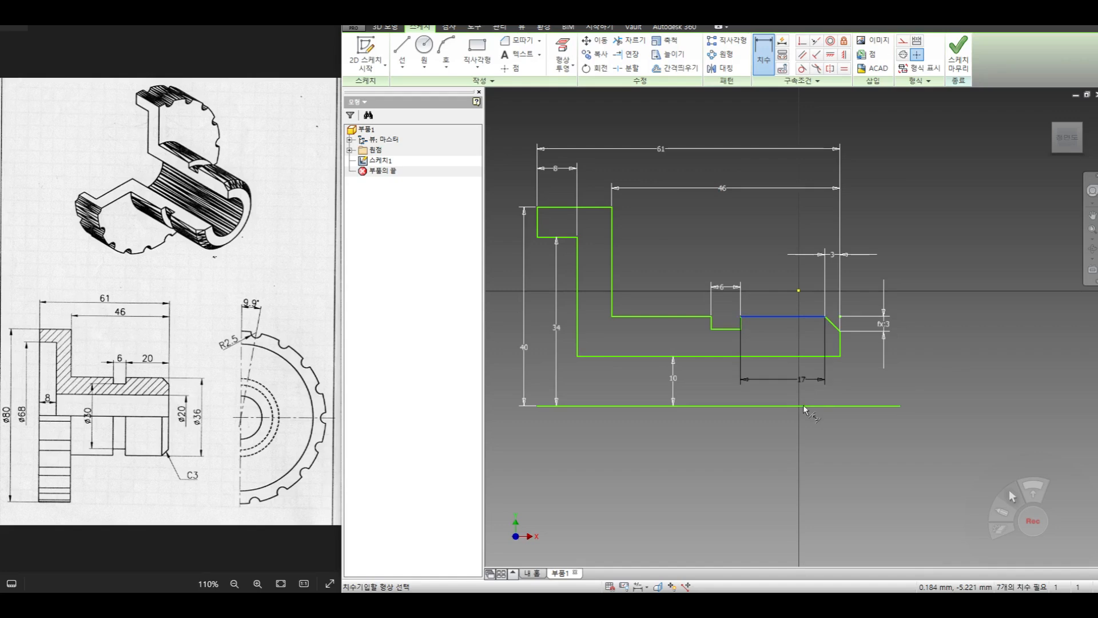
click(881, 407)
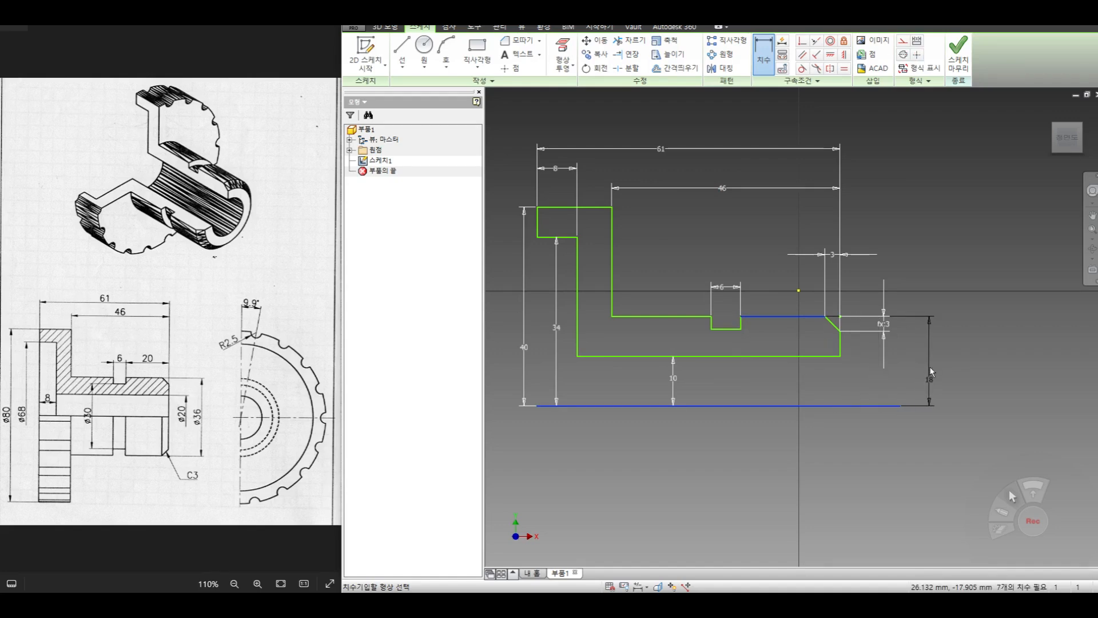
click(929, 366)
click(979, 410)
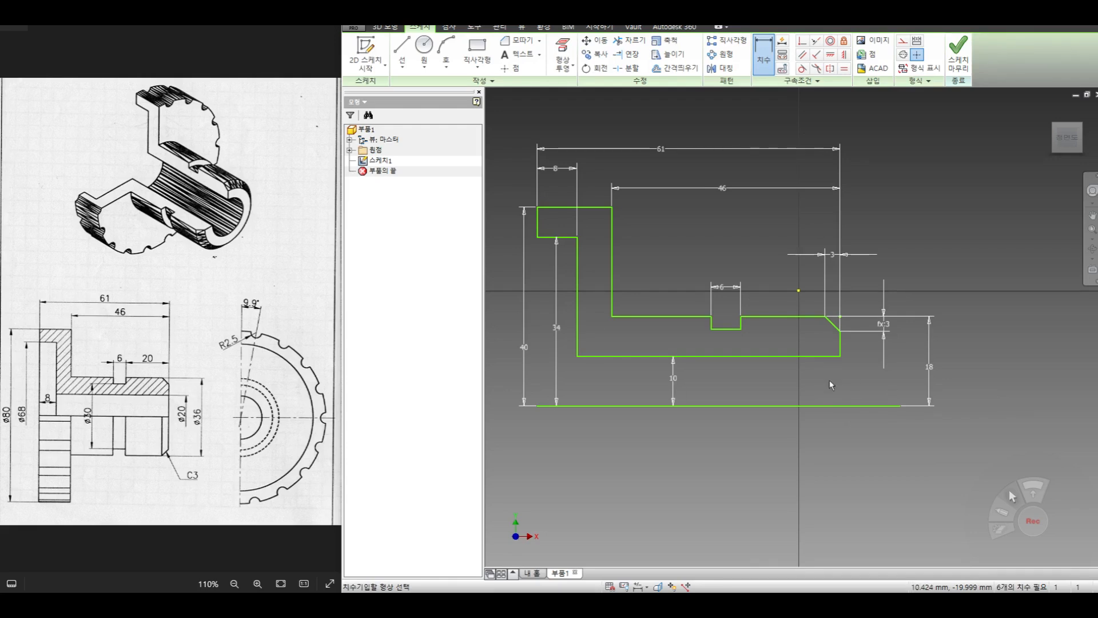
- Draw a separate horizontal line about 93 mm long beside the finished profile, level with its axis line
scroll(825, 376, down, 2)
mouse_move(826, 377)
middle_down()
mouse_move(670, 299)
mouse_move(658, 303)
middle_up()
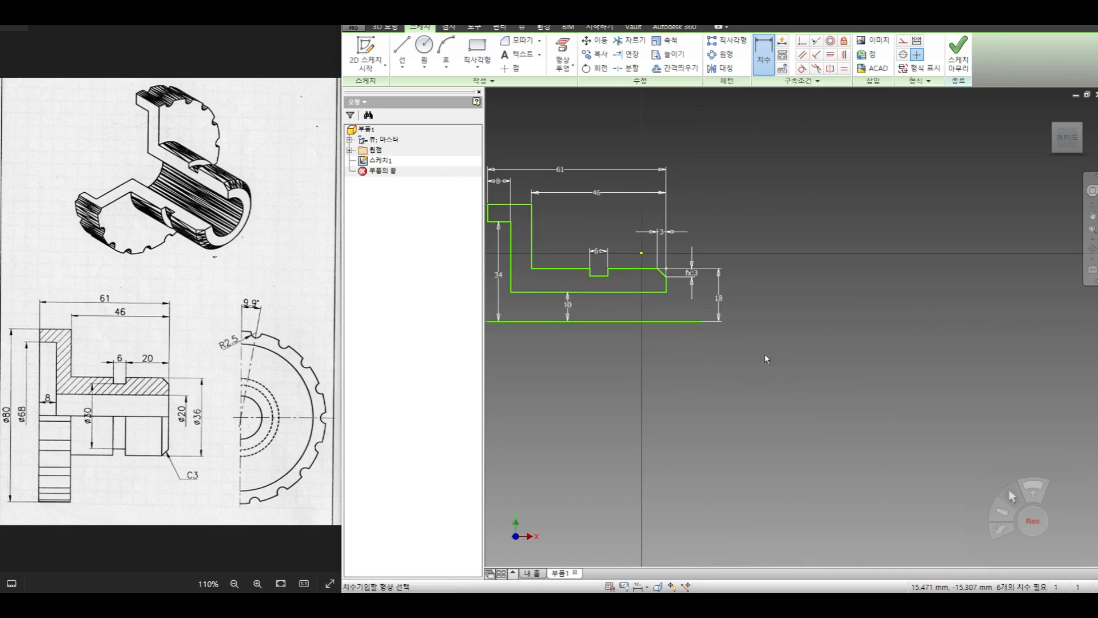
middle_drag(726, 377, 729, 385)
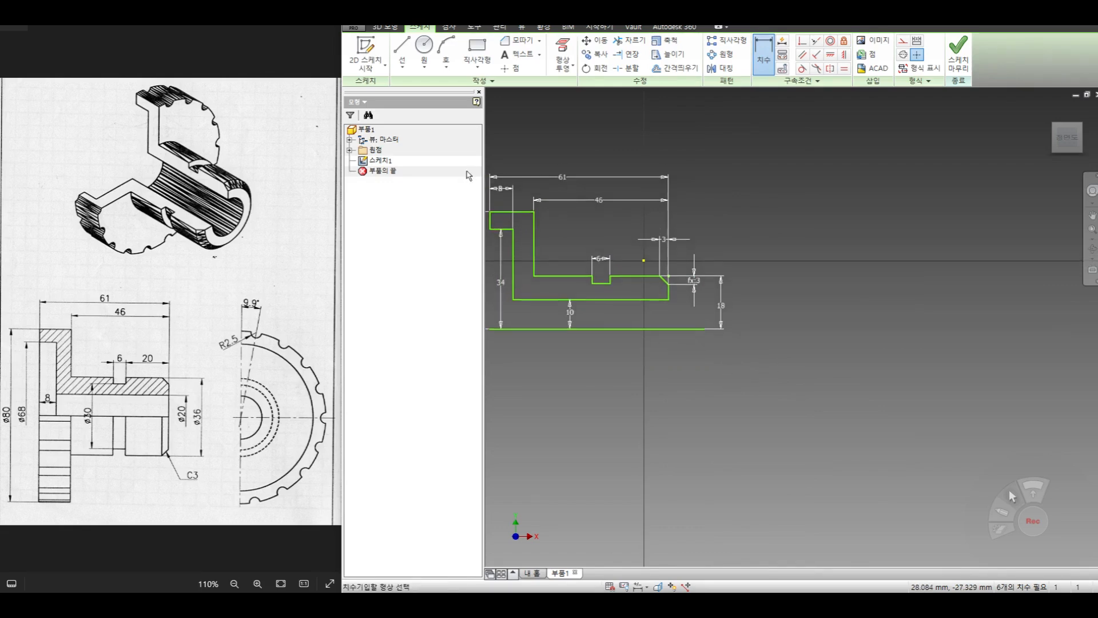
click(401, 47)
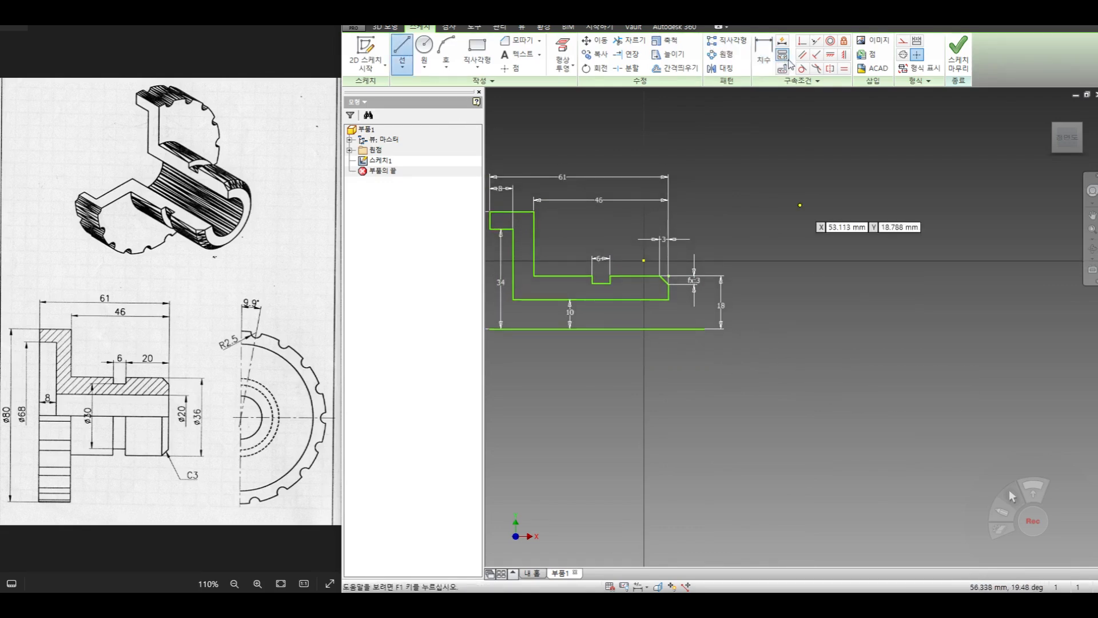
scroll(789, 338, down, 2)
middle_drag(789, 338, 713, 340)
click(775, 333)
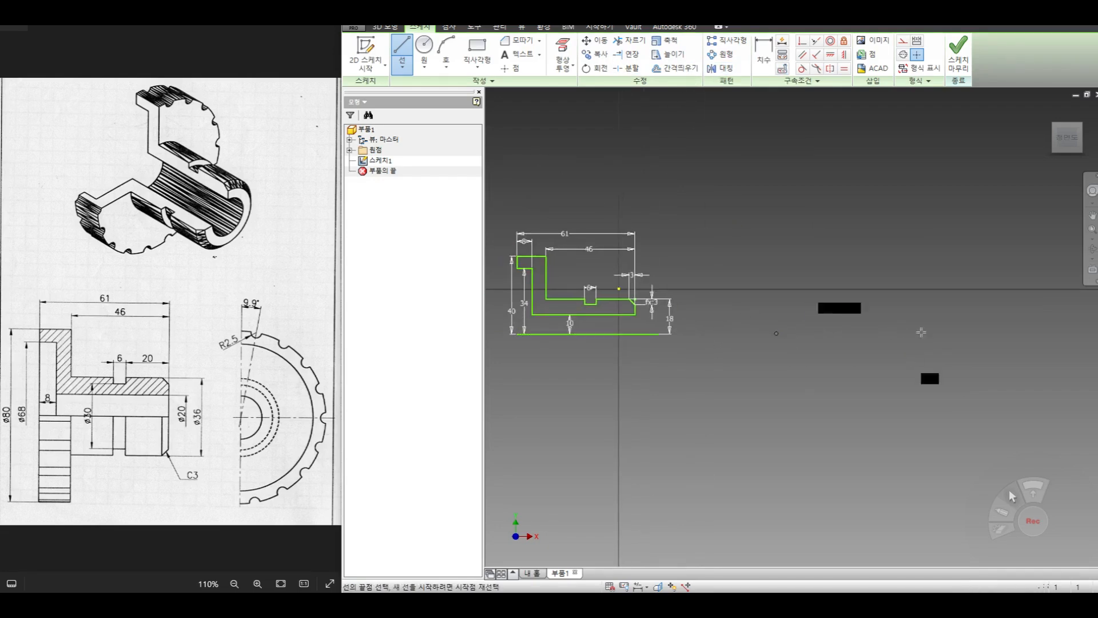
click(956, 332)
right_click(910, 300)
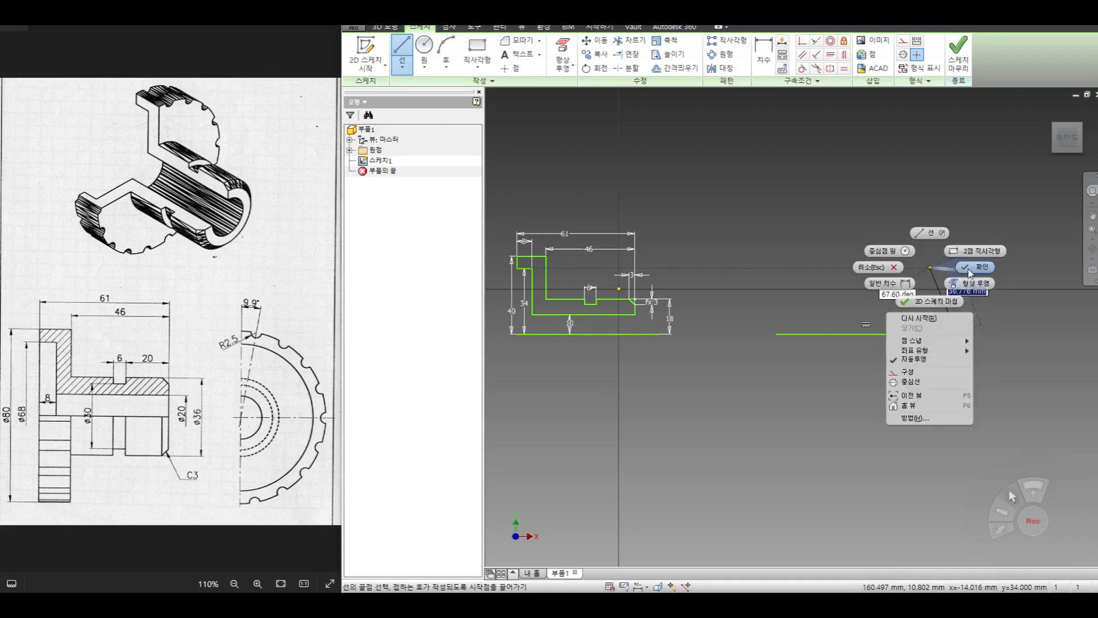
click(940, 273)
- Draw a vertical line about 67 mm long upward from the new horizontal line's end nearest the profile
click(401, 47)
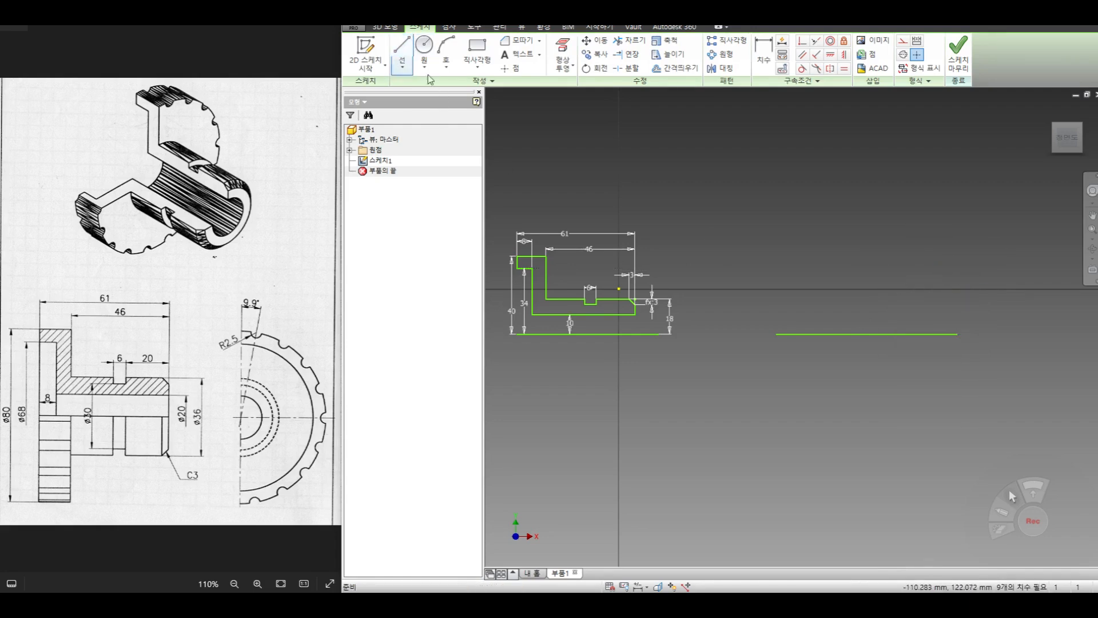
click(779, 334)
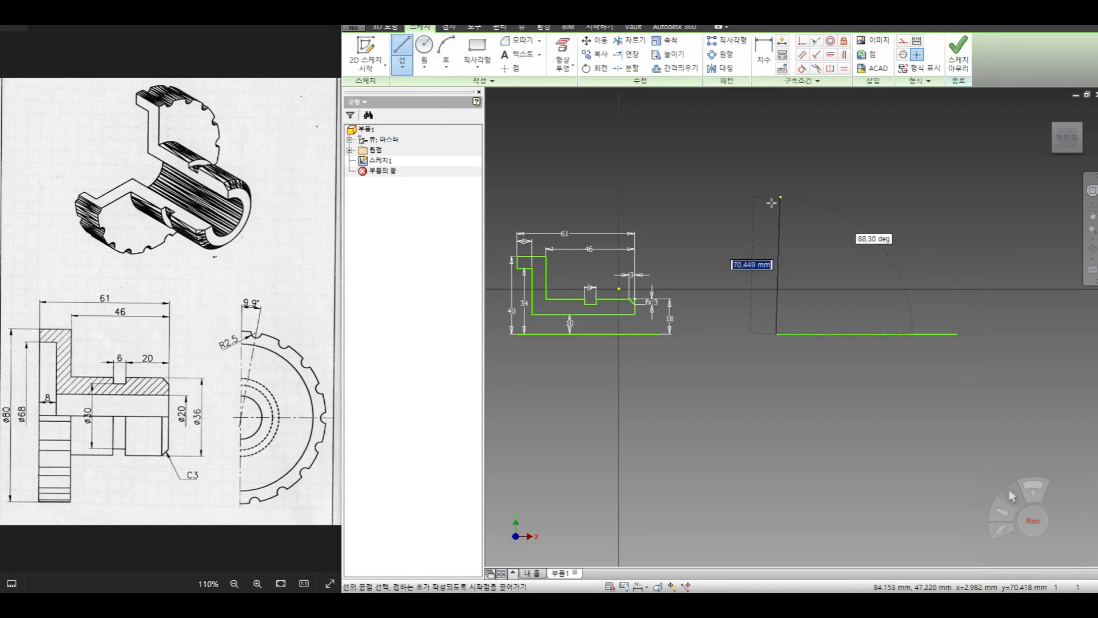
right_click(811, 198)
click(854, 200)
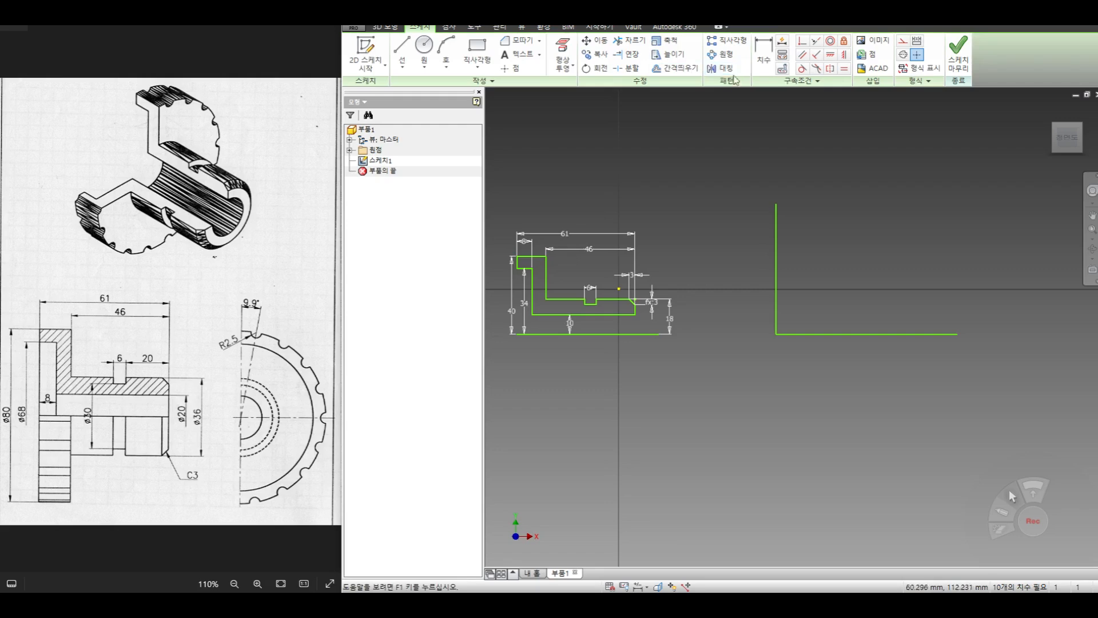
- Offset the vertical line about 75 mm away from the finished profile
click(693, 69)
click(776, 264)
right_click(854, 263)
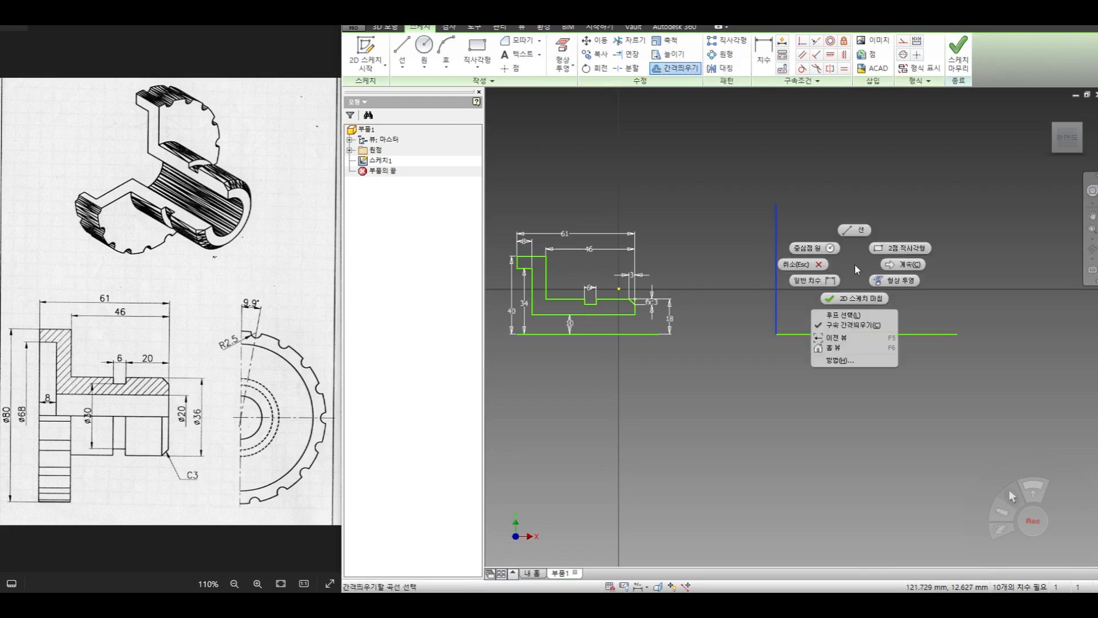
click(903, 264)
click(922, 264)
- Dimension the distance between the two vertical lines as 61 mm
key(d)
click(776, 233)
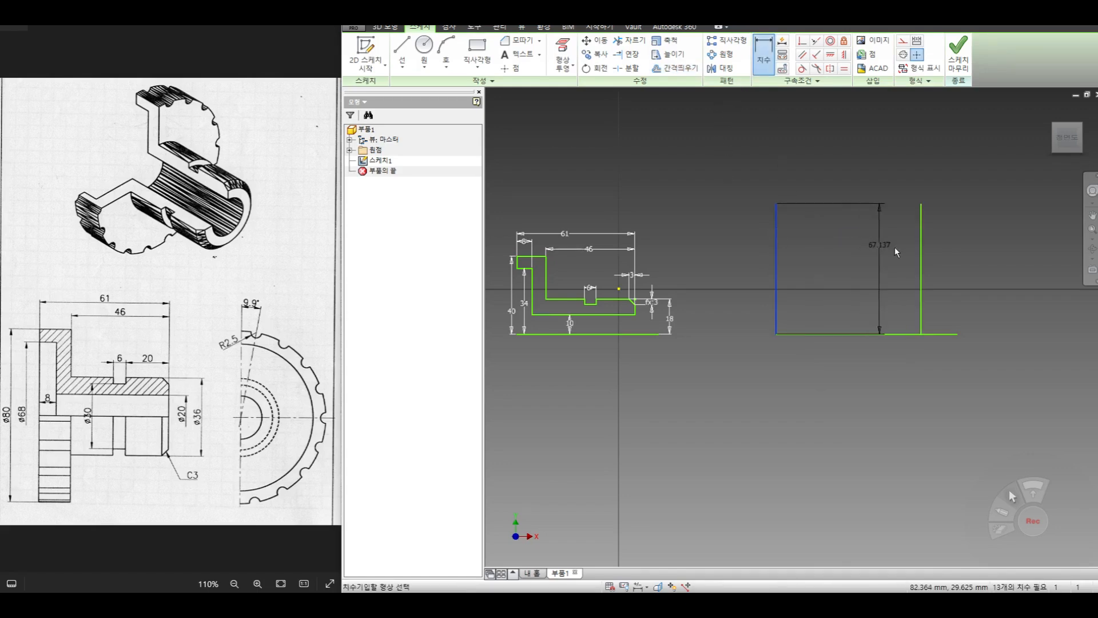
click(920, 248)
click(846, 170)
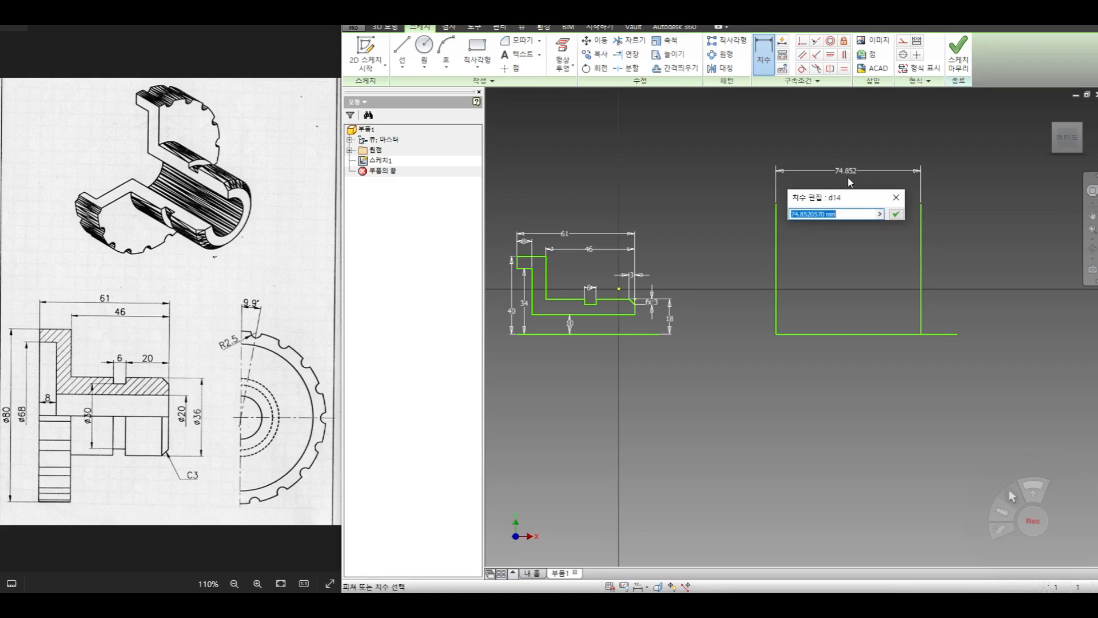
text(61)
key(Return)
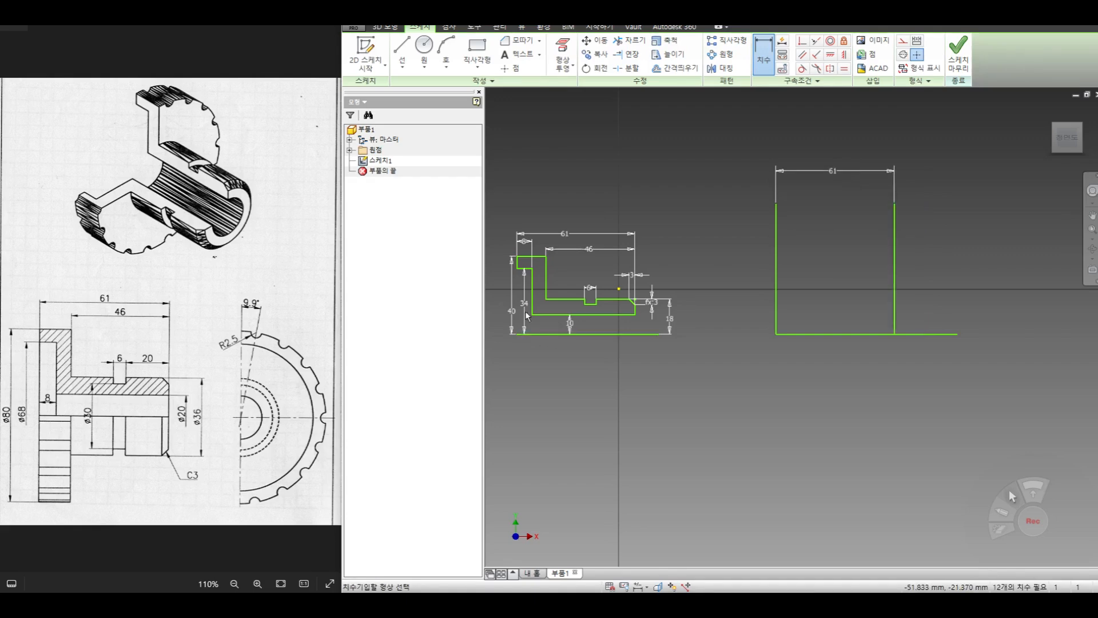
- Offset the horizontal base line upward twice, at about 49 mm and about 40 mm
click(681, 68)
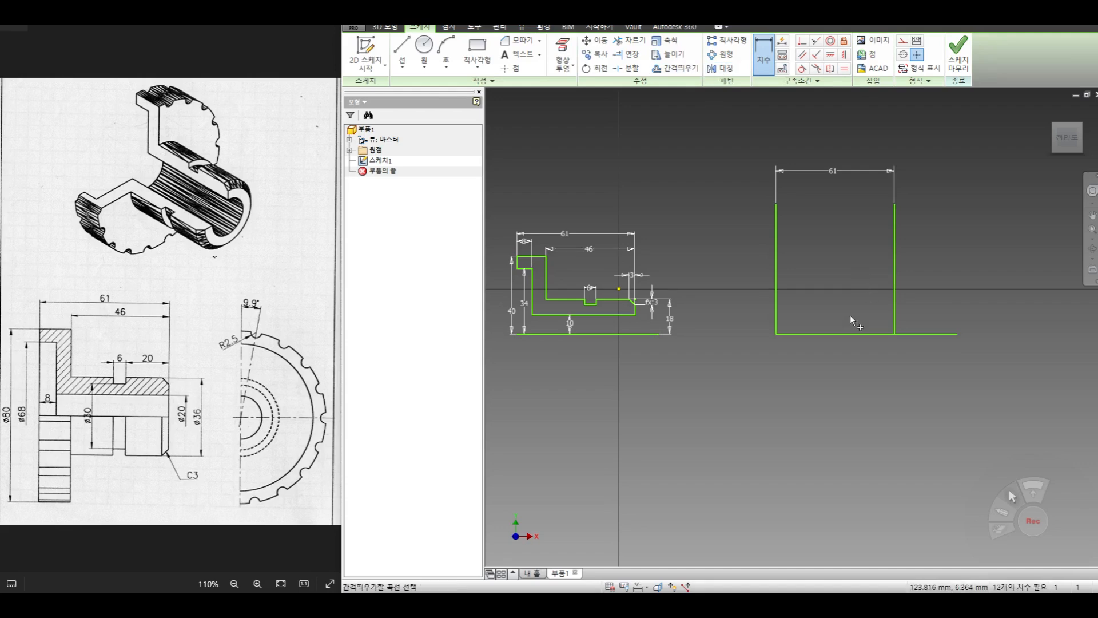
click(849, 334)
right_click(850, 278)
click(887, 280)
click(853, 239)
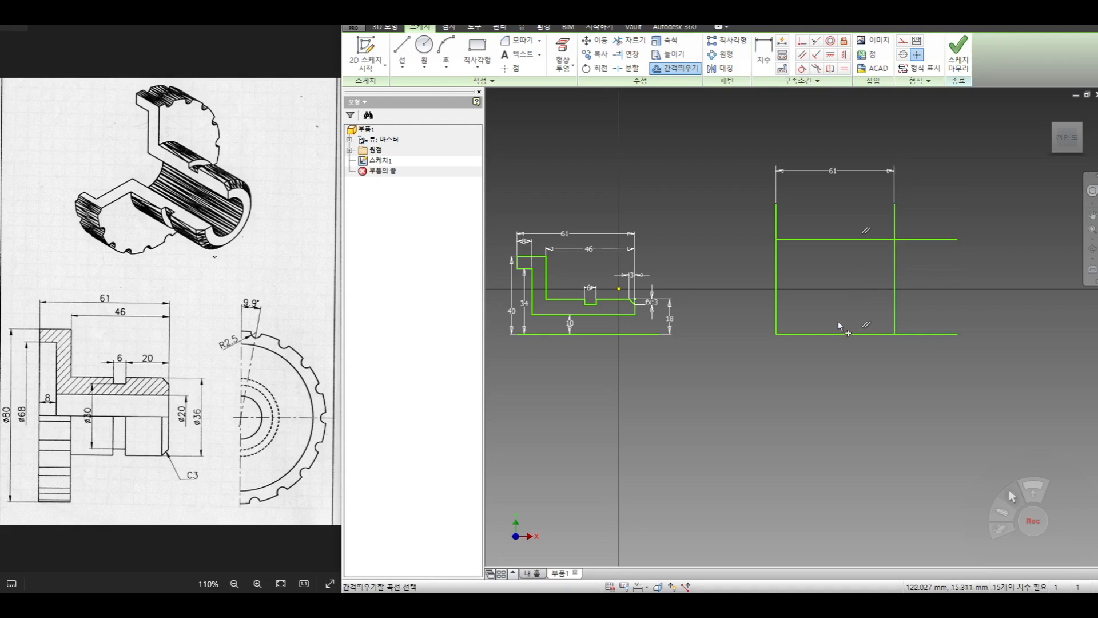
right_click(836, 303)
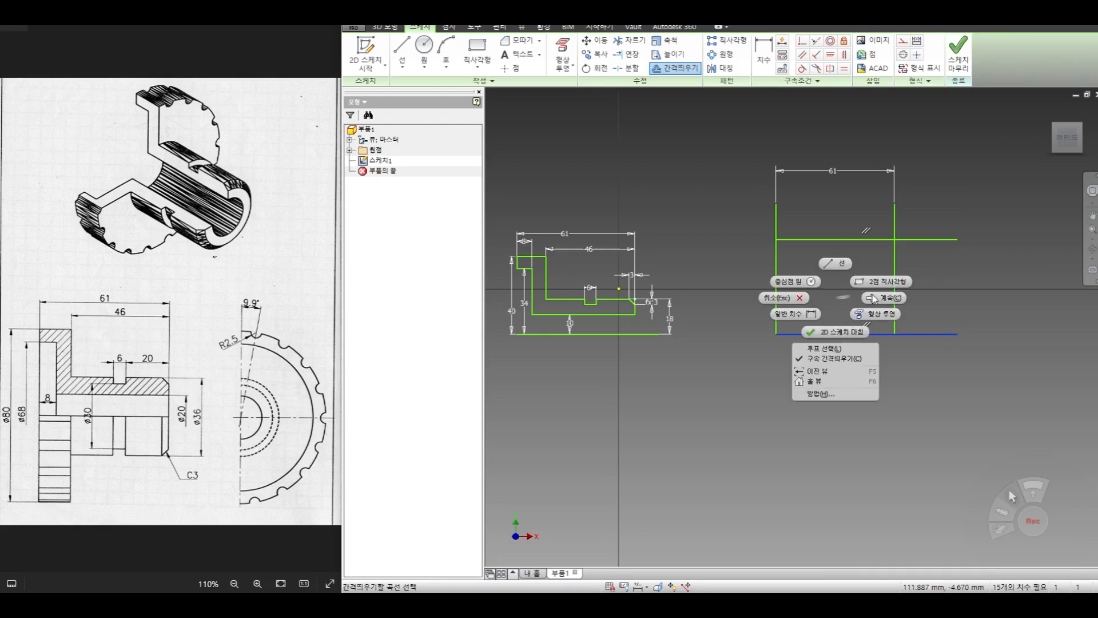
click(875, 298)
click(827, 256)
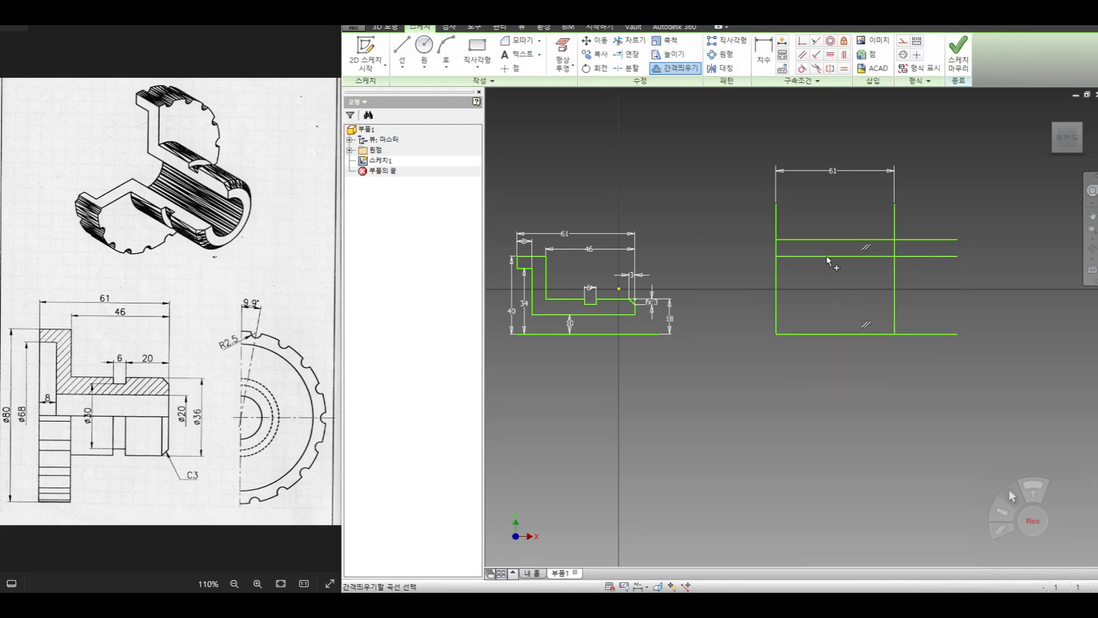
- Offset the first vertical line a short distance inward and the base line a short distance upward
right_click(777, 279)
click(855, 283)
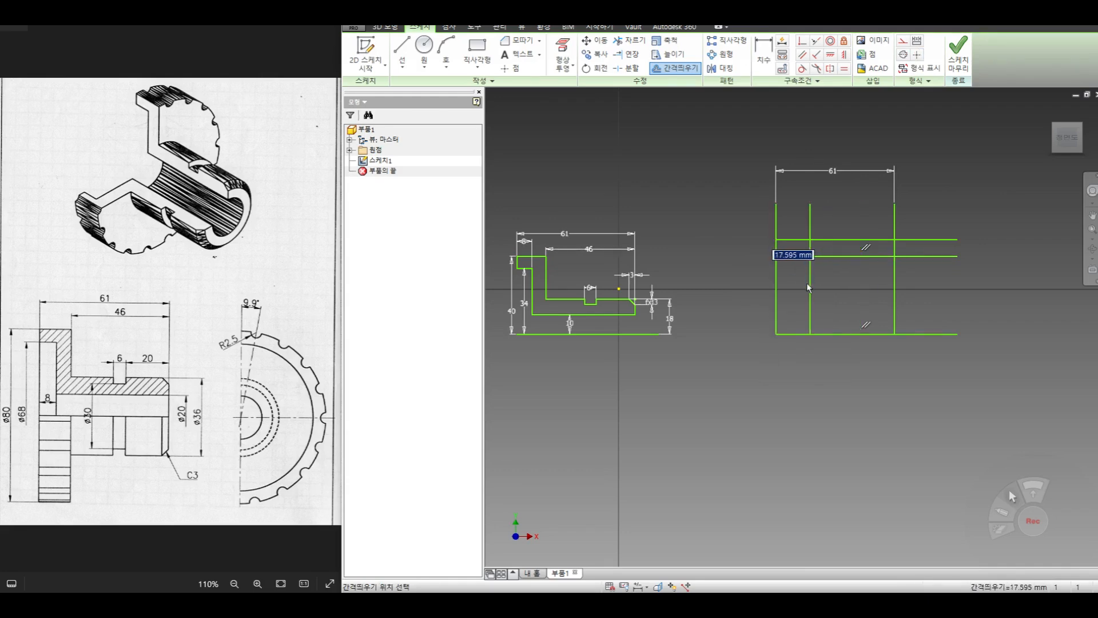
click(801, 283)
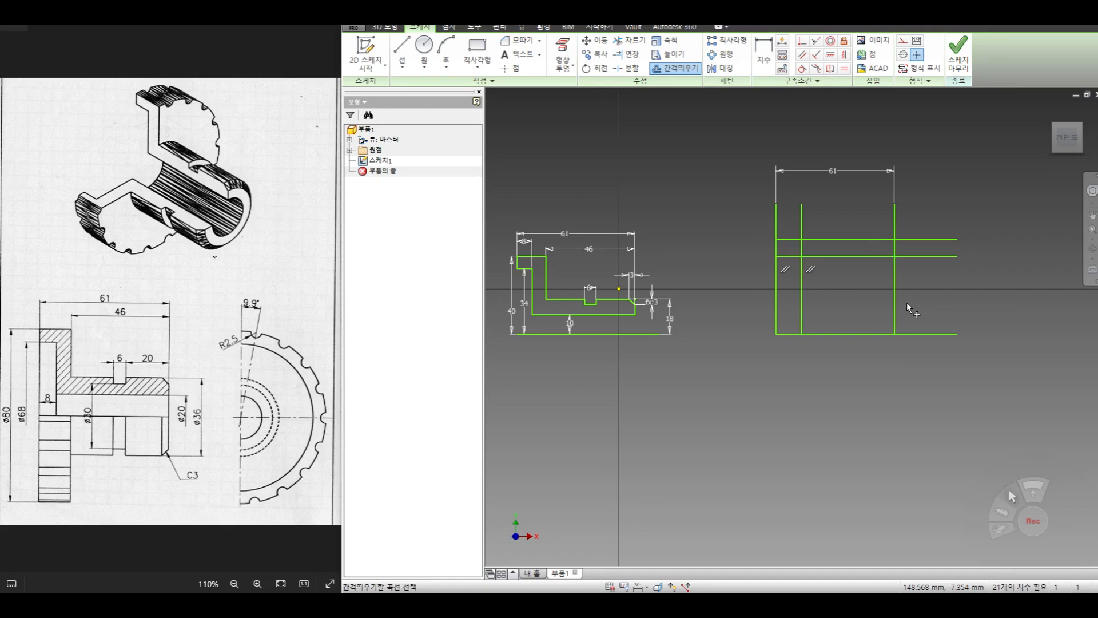
right_click(870, 311)
click(904, 312)
click(861, 307)
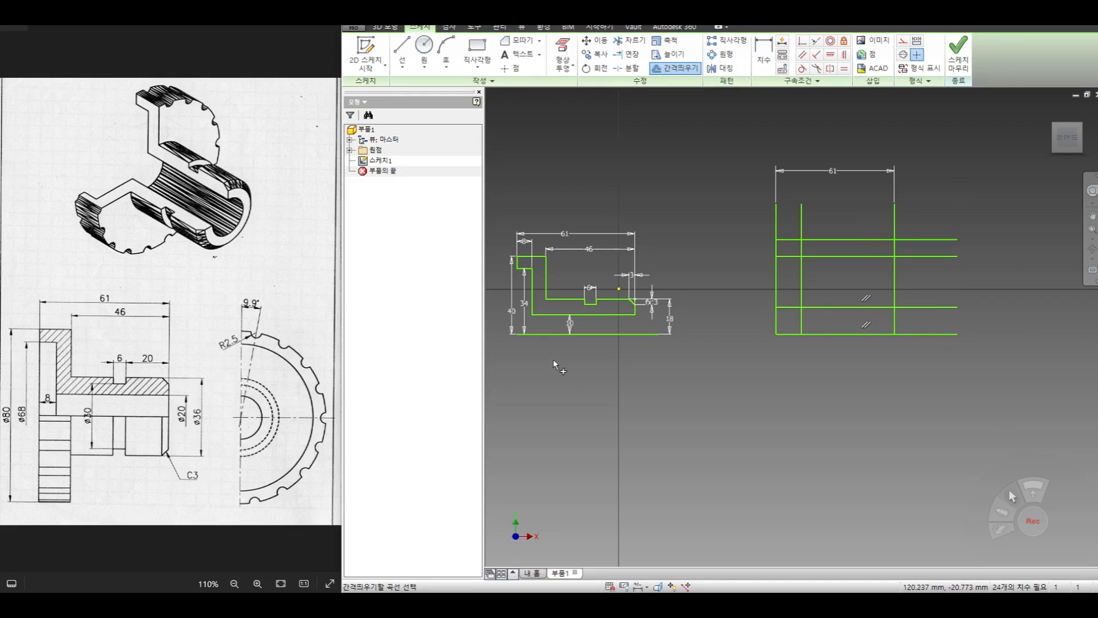
- Dimension the lowest offset line's height above the base line as 10 mm
click(764, 55)
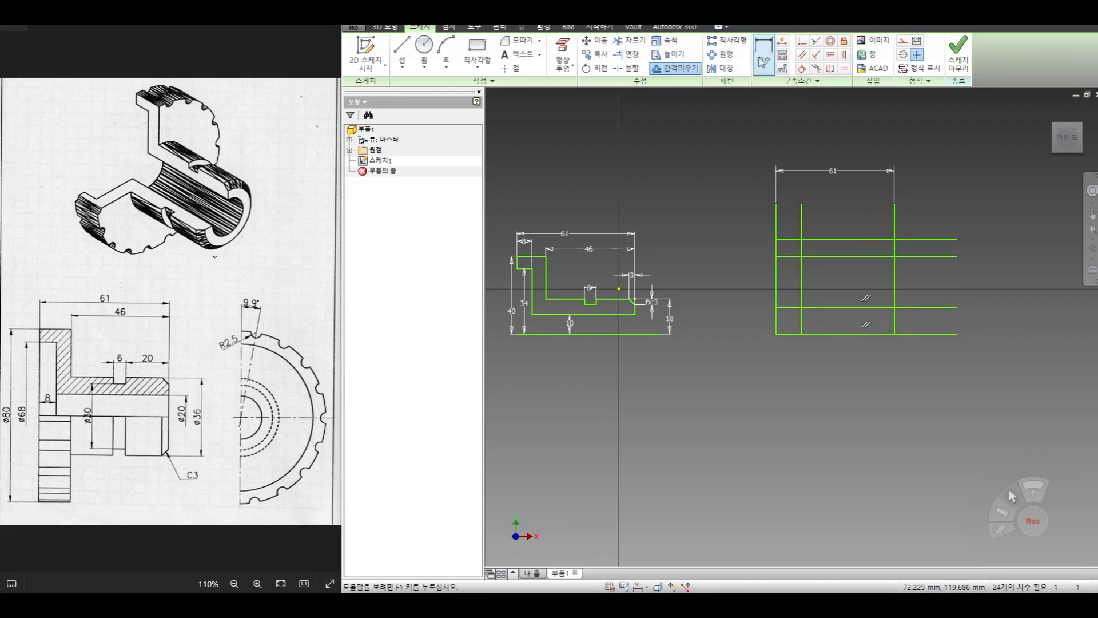
click(850, 307)
click(853, 334)
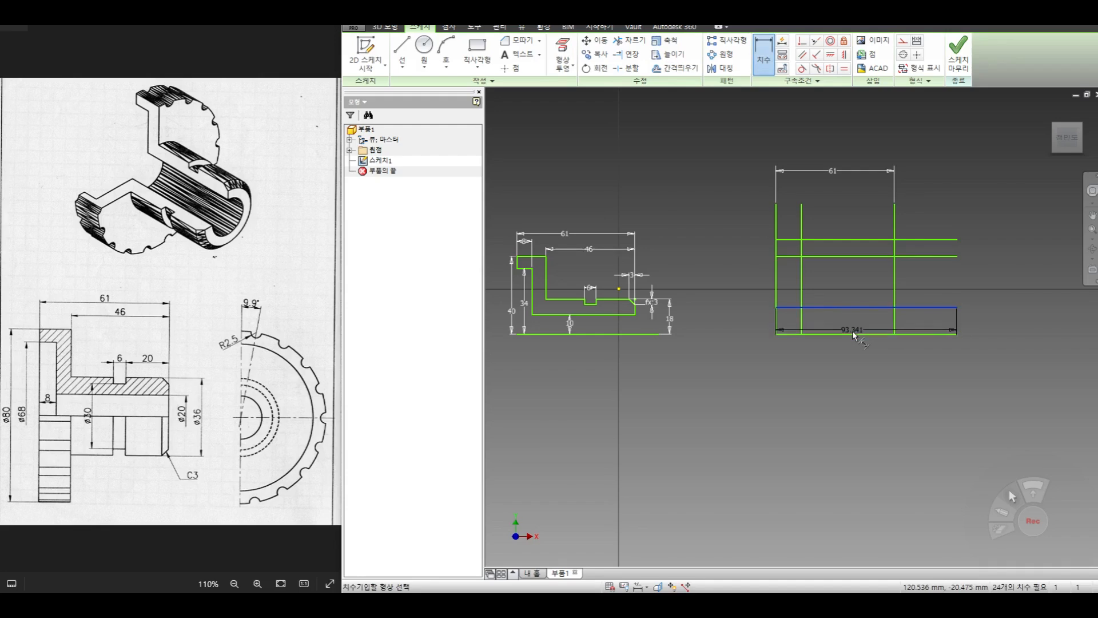
click(998, 323)
text(10)
key(Return)
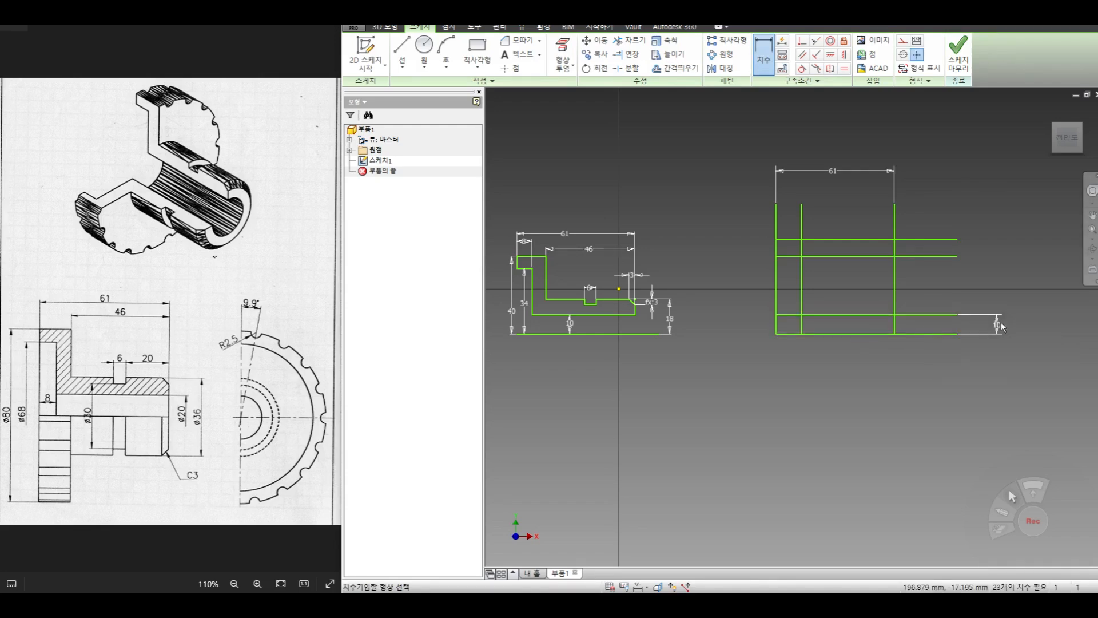
- Dimension the uppermost horizontal line's height above the base line, try 40 mm as its value, and undo that value change
click(817, 335)
click(824, 240)
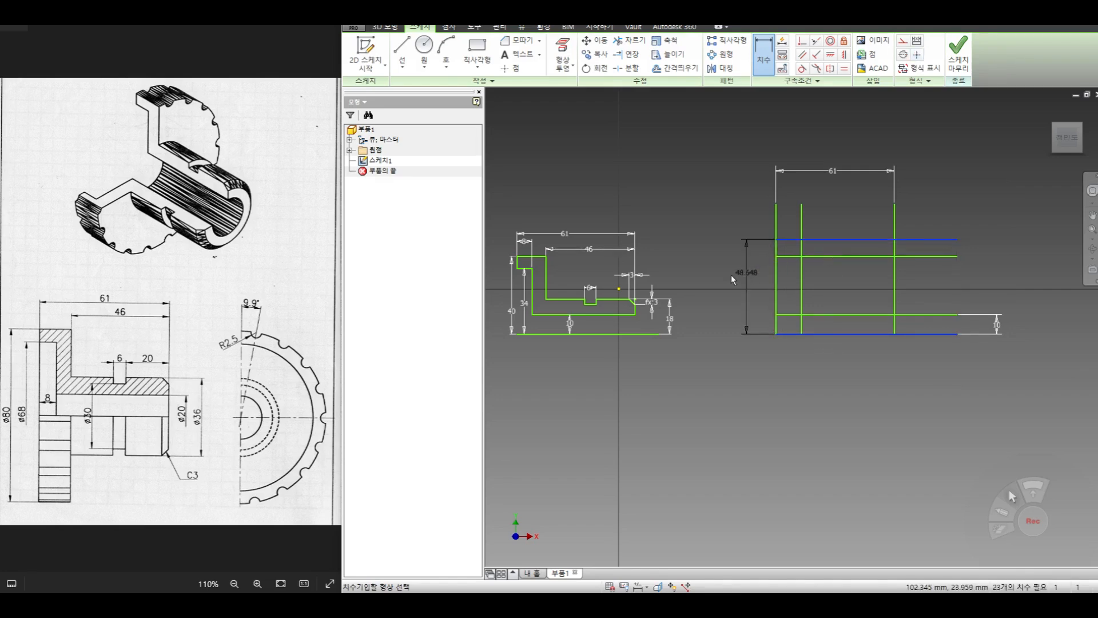
text(40)
key(Return)
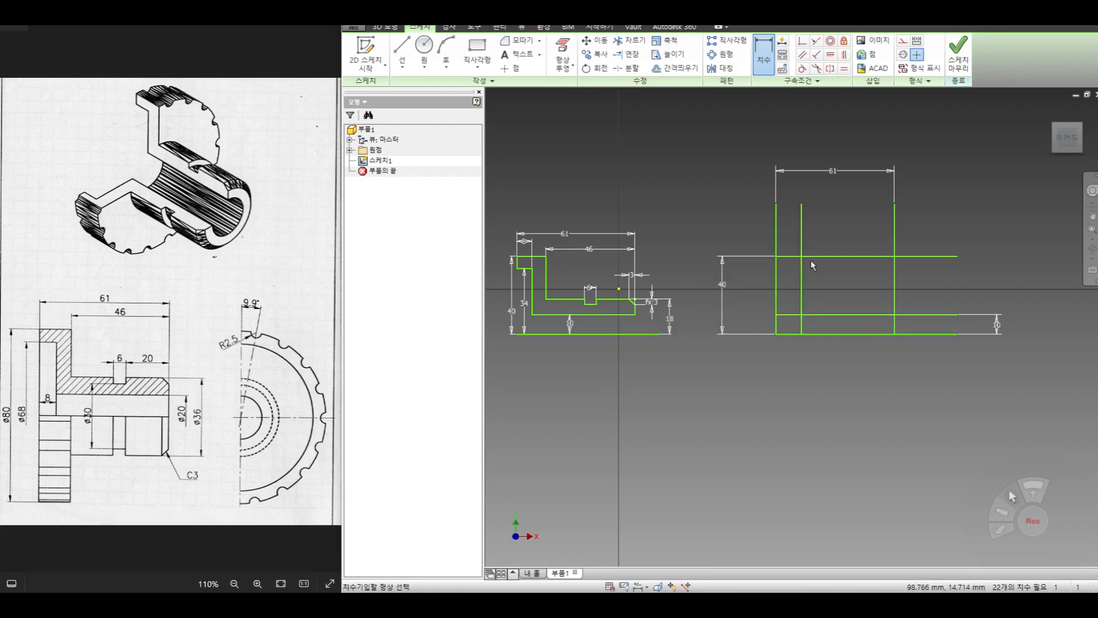
key(ctrl+z)
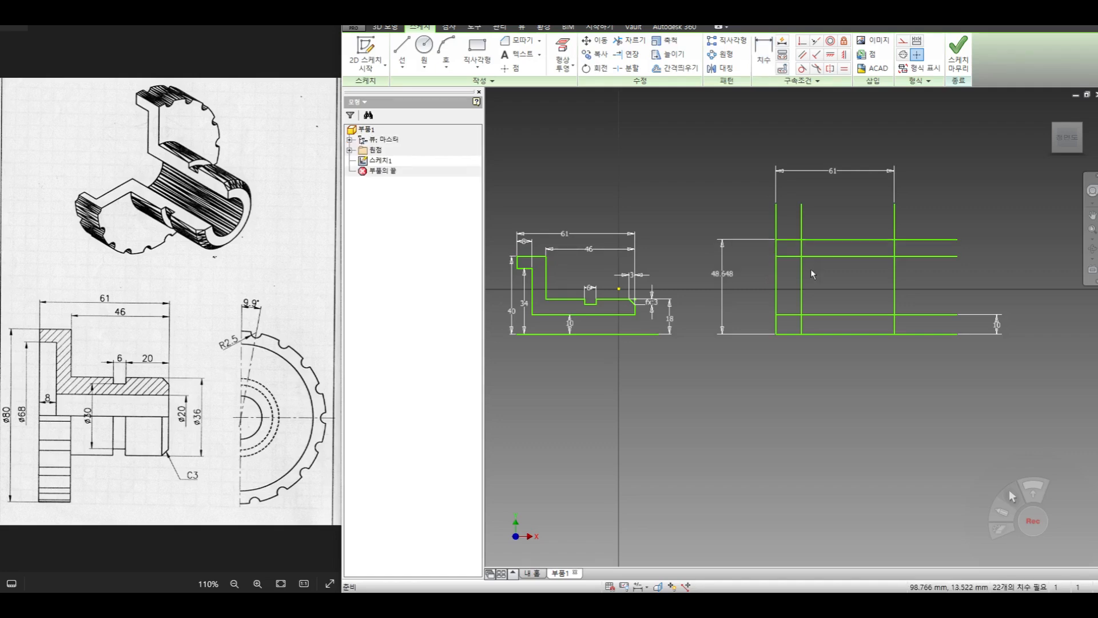
- Dimension the second-highest horizontal line's height above the base line as 34 mm
click(819, 256)
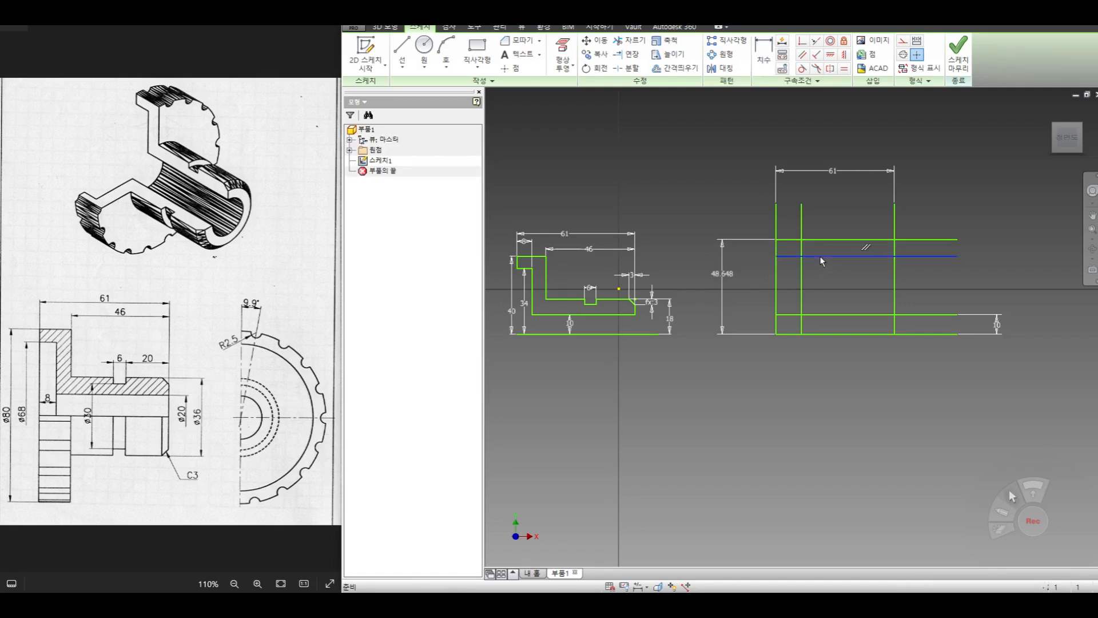
click(828, 334)
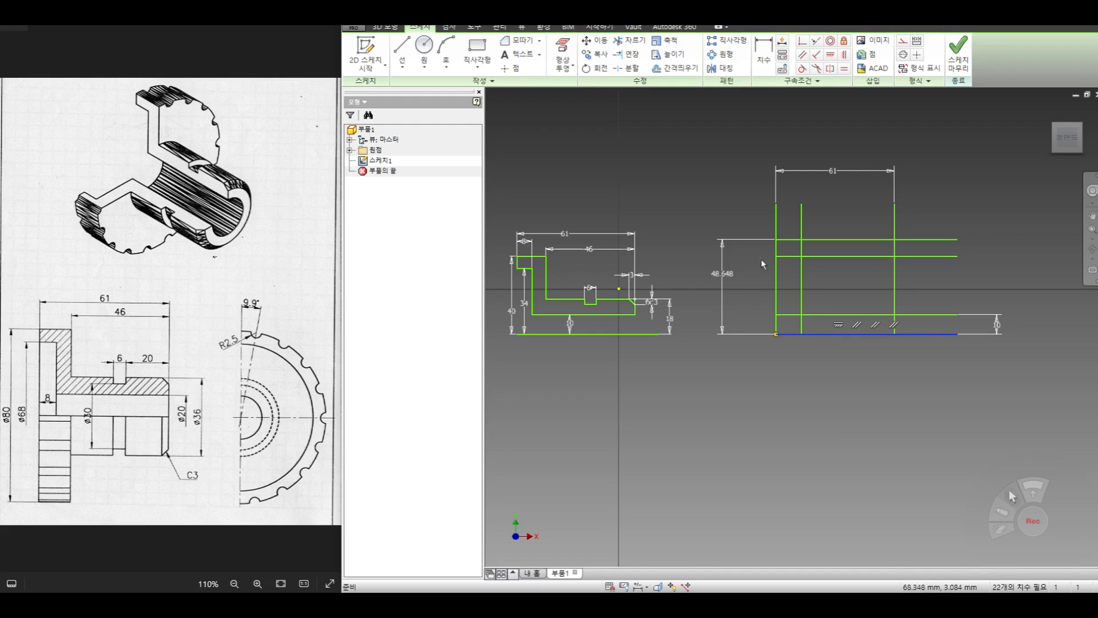
click(761, 57)
click(829, 334)
click(820, 257)
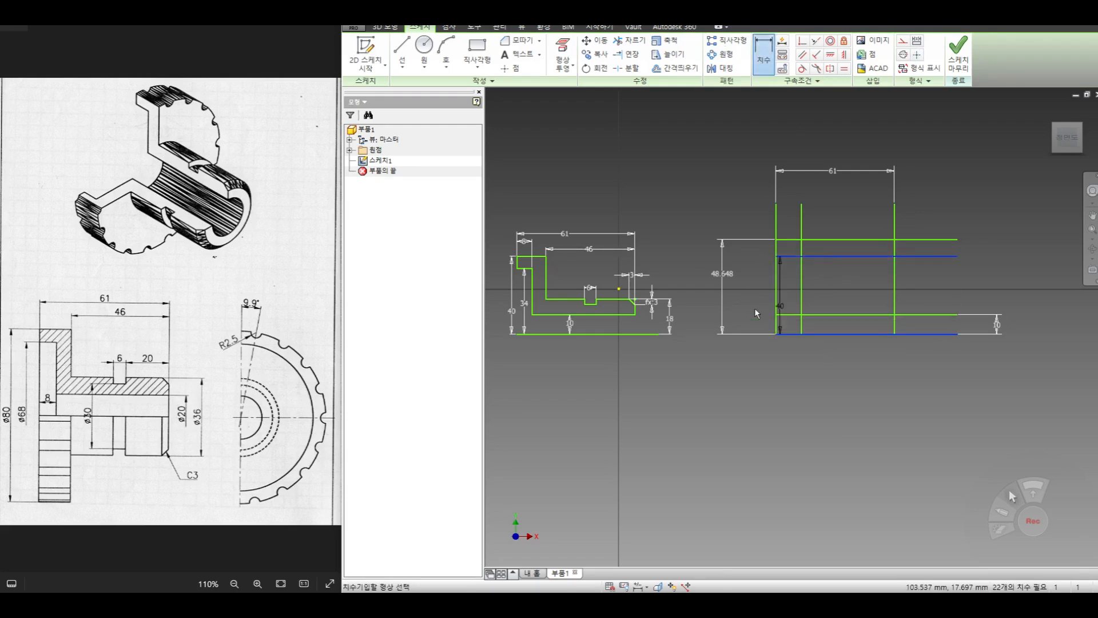
click(747, 294)
text(34)
key(Return)
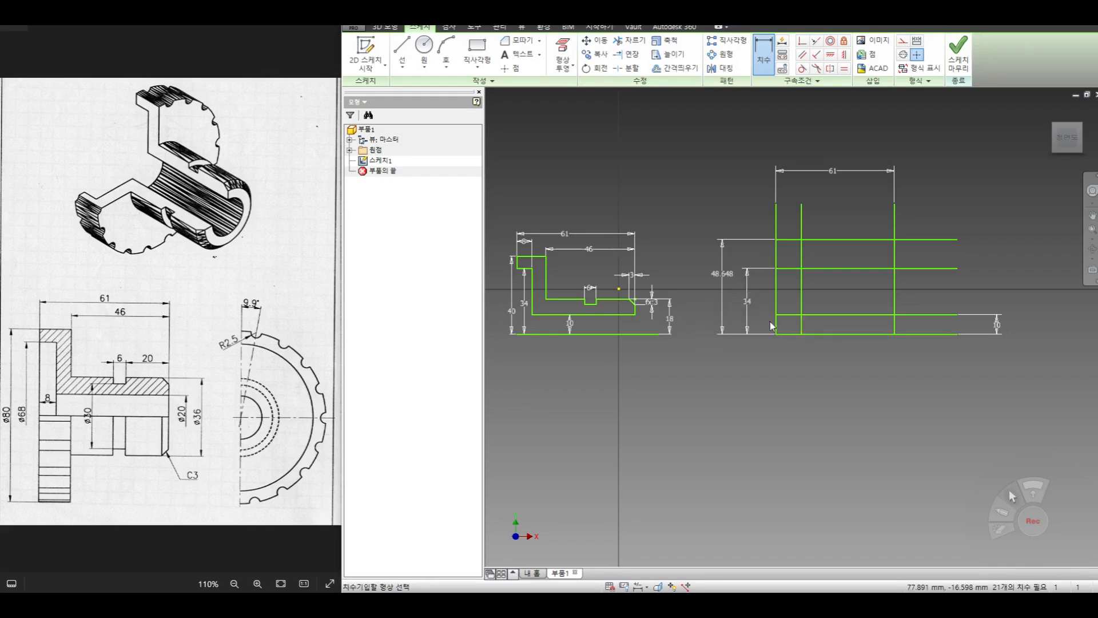
- Set the uppermost horizontal line's height above the base line to 40 mm
right_click(697, 276)
click(719, 282)
double_click(722, 273)
click(701, 319)
drag(702, 321, 531, 293)
text(40)
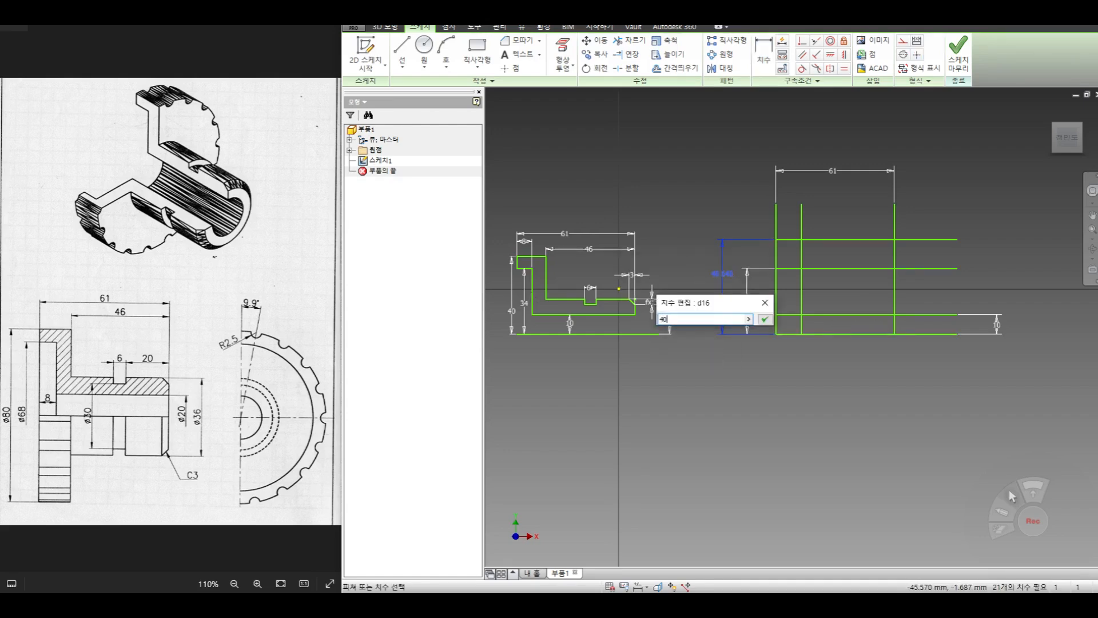
key(Return)
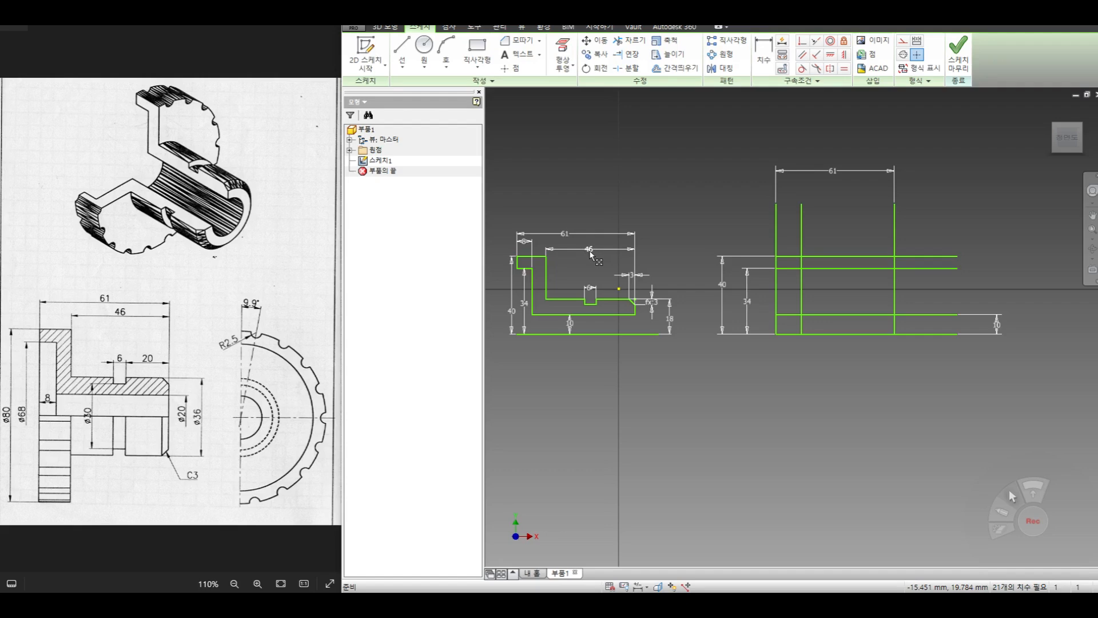
- Offset a vertical line to add another one between the inner vertical line and the far end line
click(675, 67)
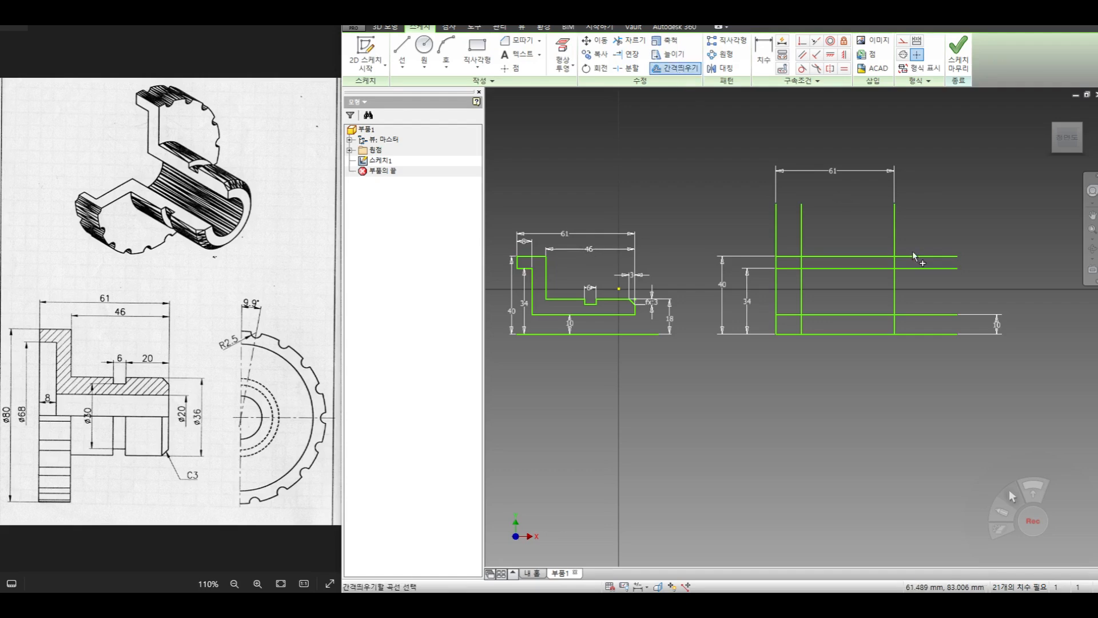
right_click(860, 231)
click(917, 233)
click(827, 269)
- Dimension the distance between the new vertical line and the far end line as 46 mm
click(763, 51)
click(828, 234)
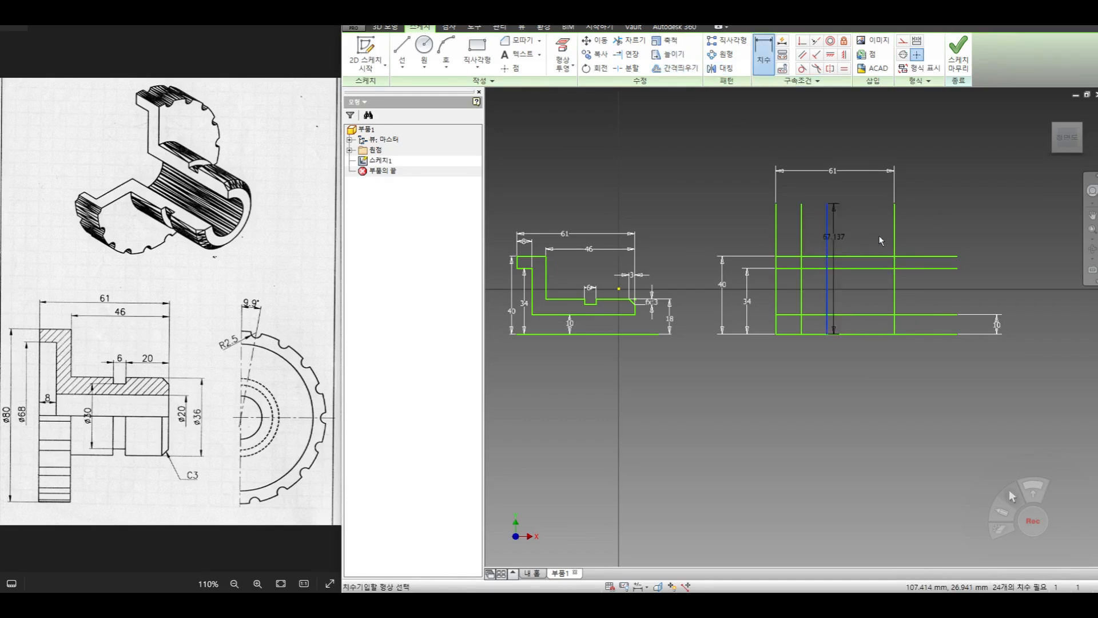
click(893, 242)
click(862, 215)
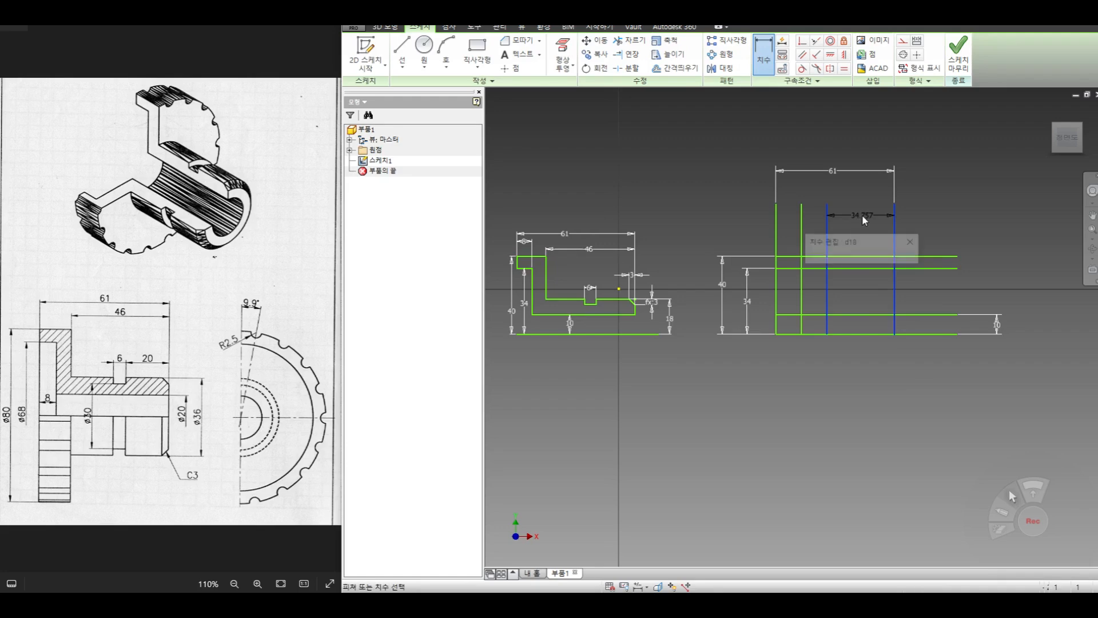
text(46)
key(Return)
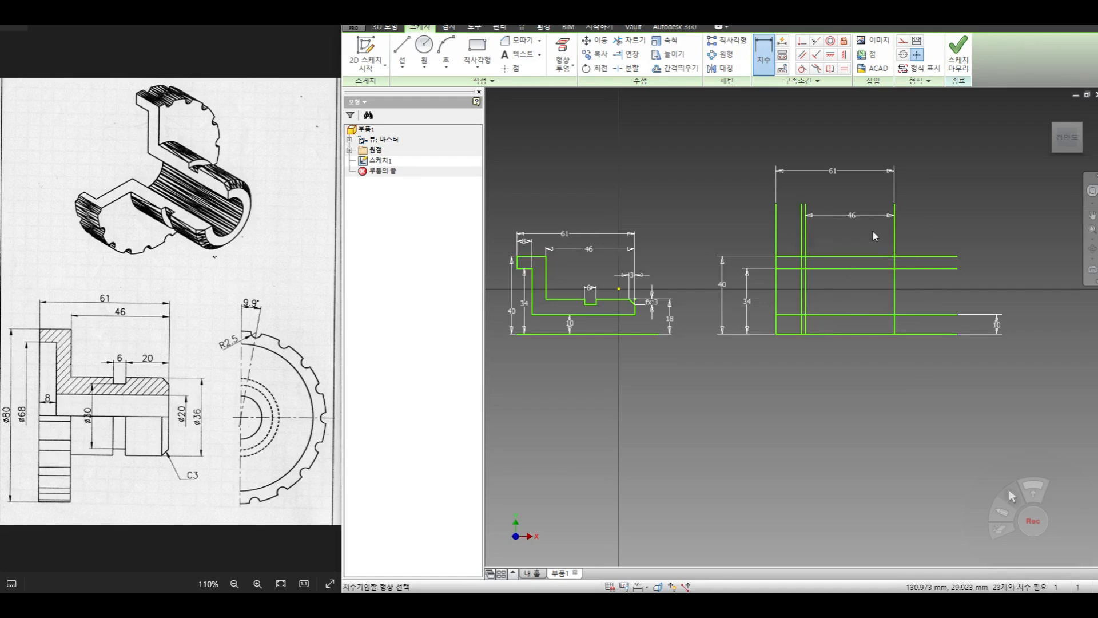
- Dimension the distance between the first and second vertical lines as 8 mm and end dimensioning
click(804, 279)
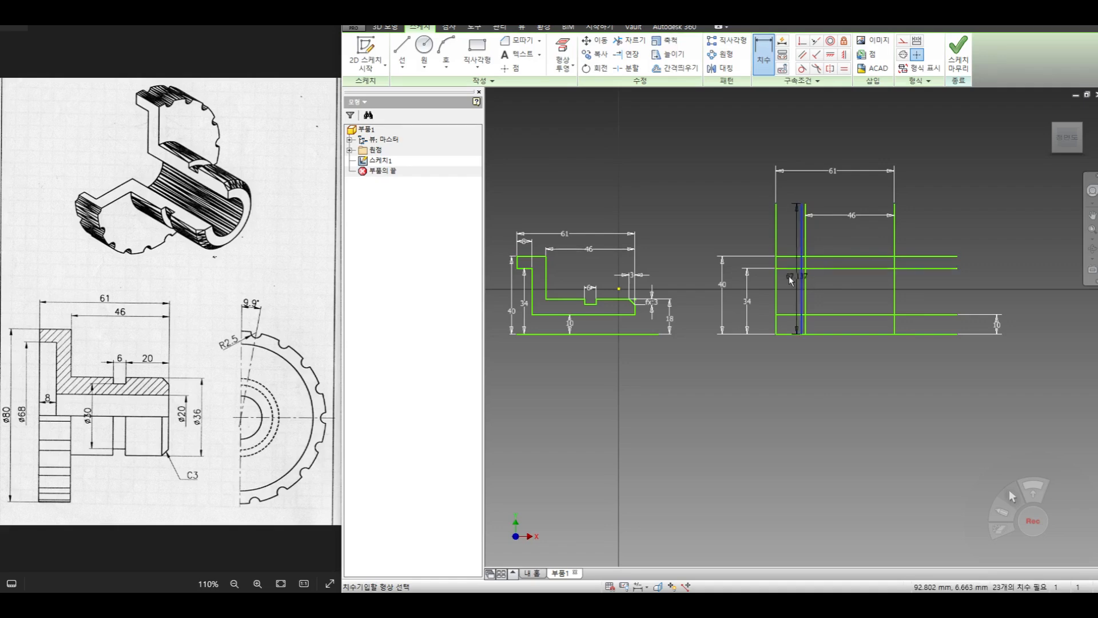
click(776, 278)
click(791, 231)
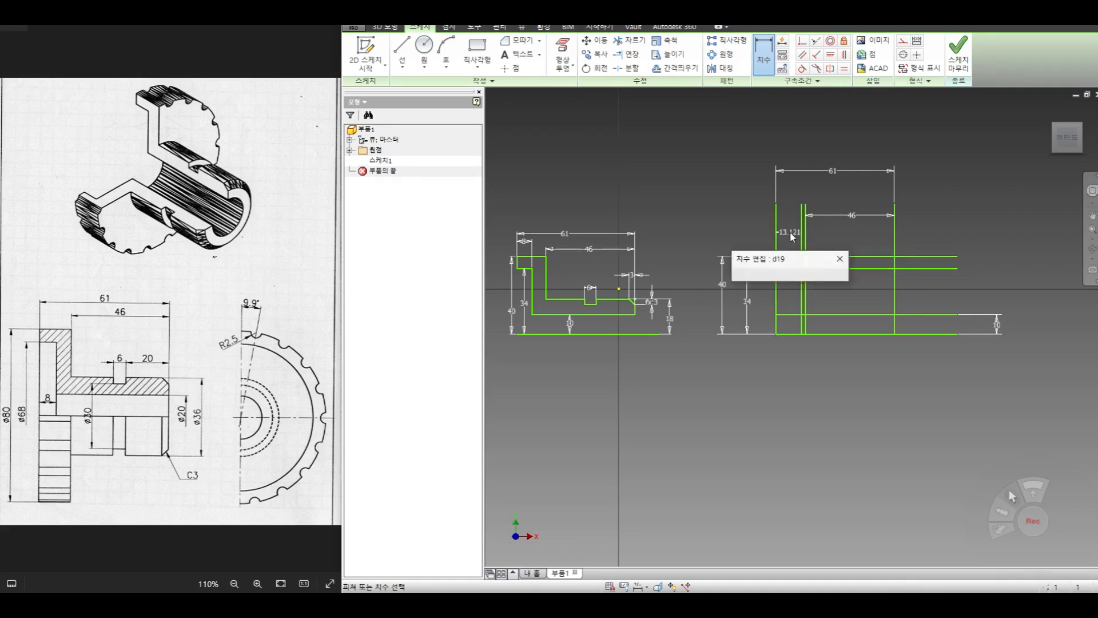
text(8)
key(Return)
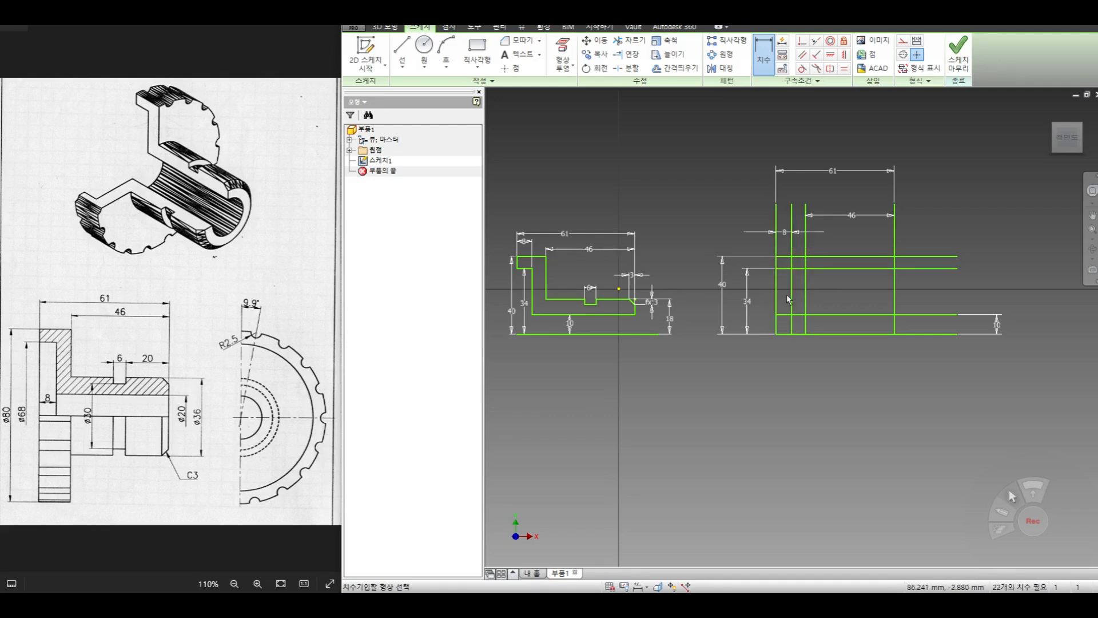
right_click(729, 153)
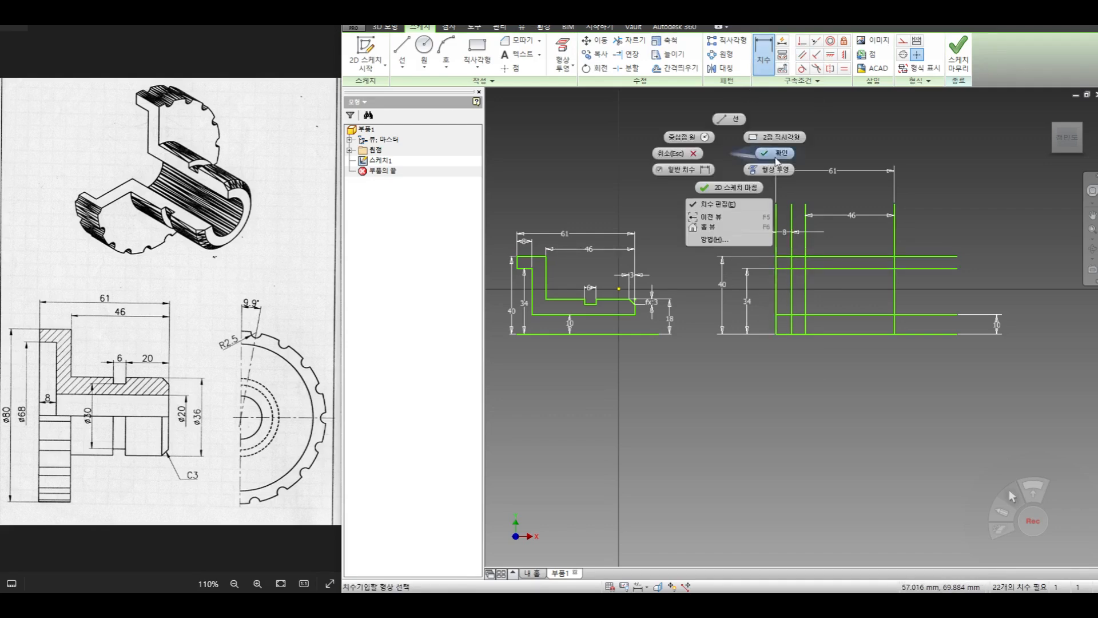
click(775, 159)
- Trim the first three vertical lines above the flange, the second one inside it, and the first one's segment between the 34 and 10 mm lines
click(629, 40)
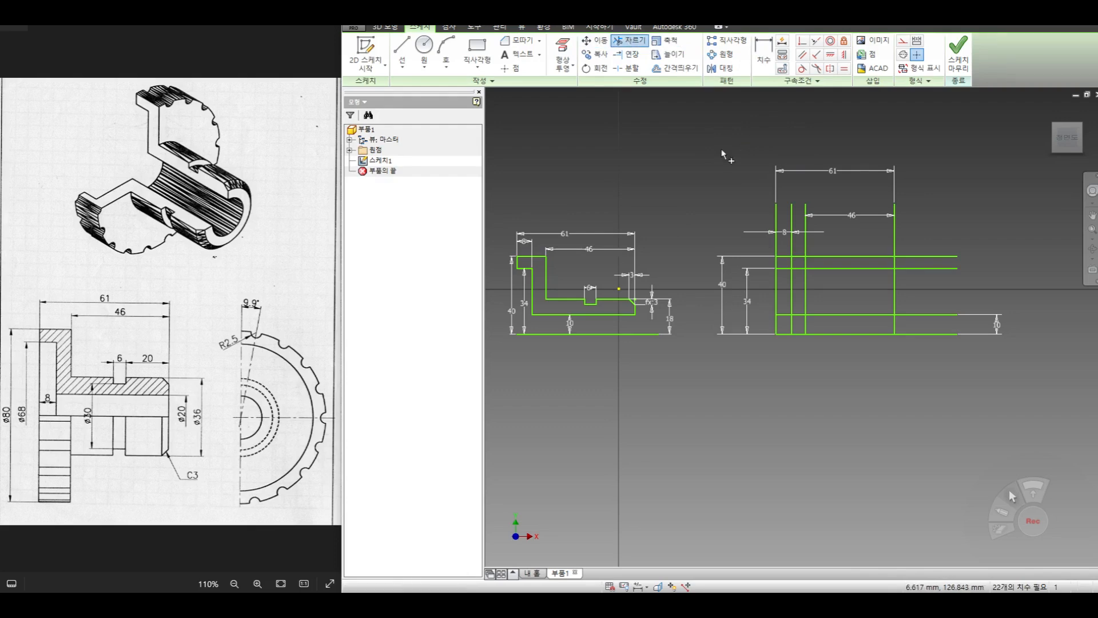
click(776, 229)
click(791, 243)
click(807, 246)
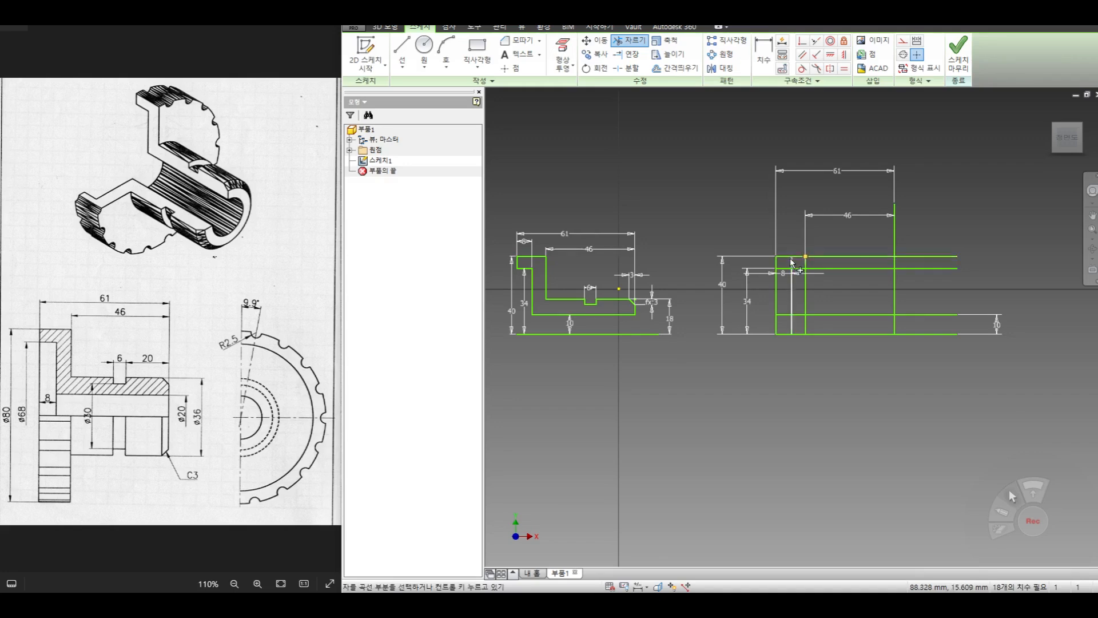
click(791, 262)
click(776, 291)
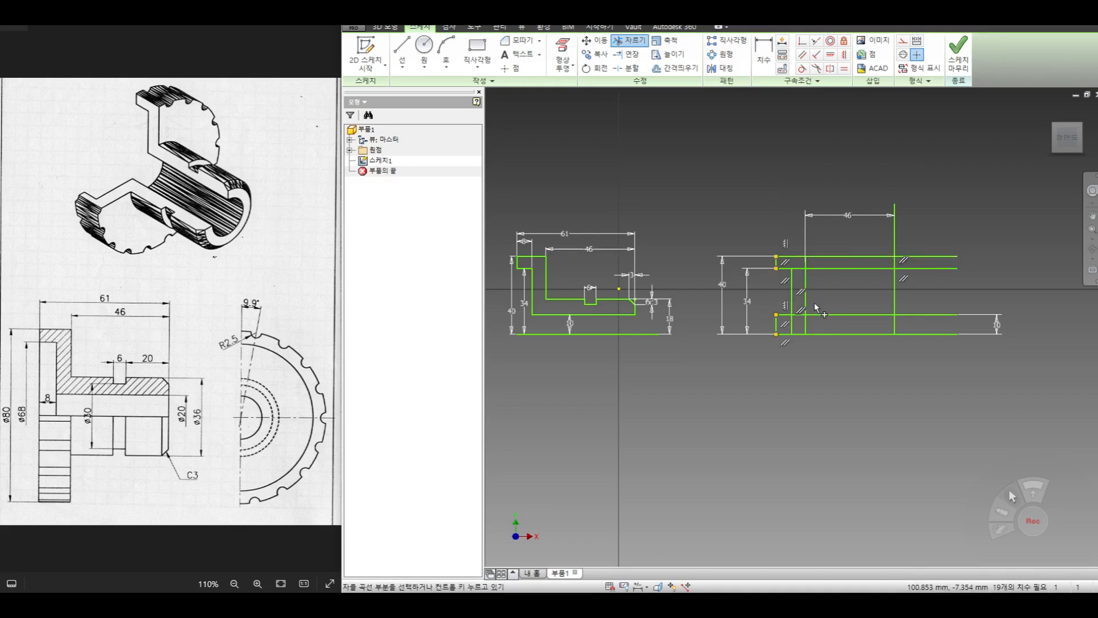
- Trim the 10 mm line's overhang before the second vertical line and all vertical segments between that line and the base line
click(786, 315)
click(776, 324)
click(791, 328)
click(804, 324)
click(895, 328)
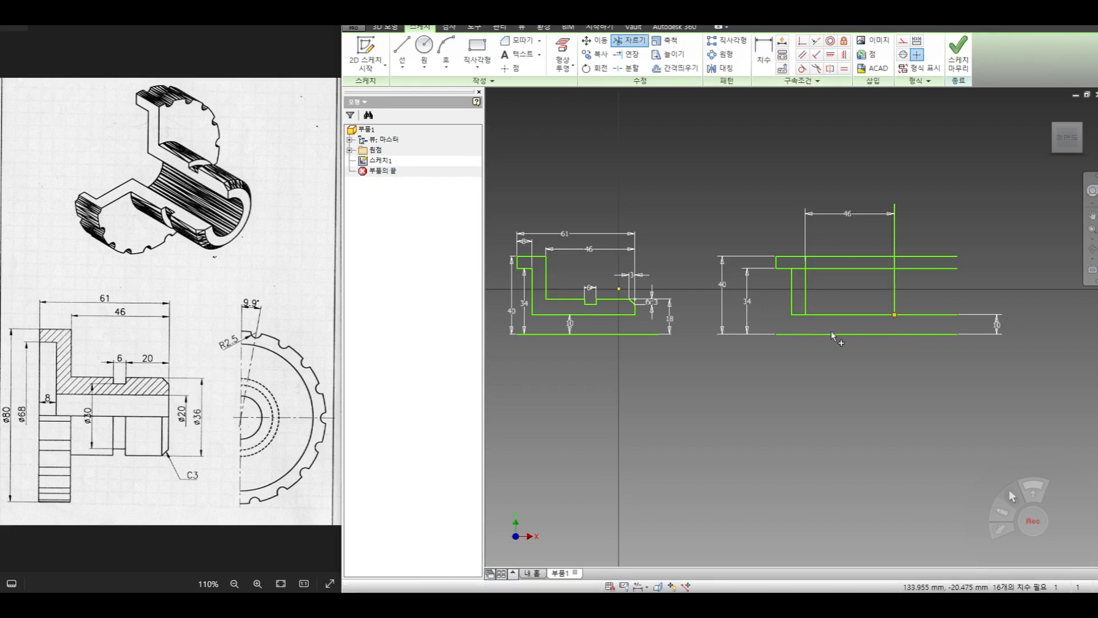
- Trim the two upper horizontal lines back to the flange outline and delete their leftover pieces beyond the end line
click(828, 269)
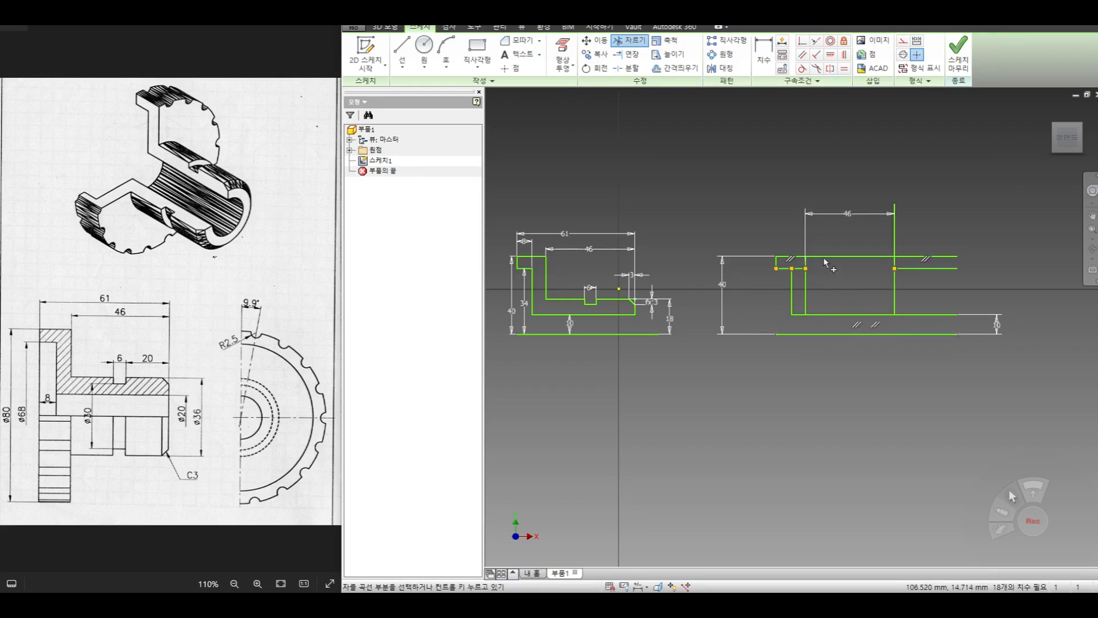
click(828, 257)
click(801, 269)
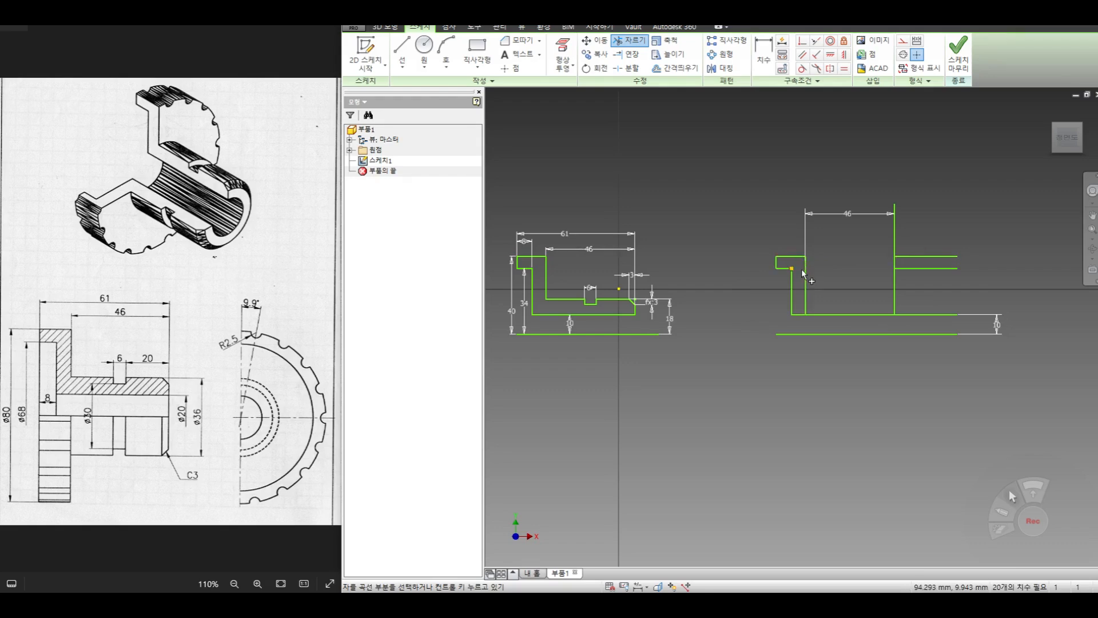
right_click(867, 272)
click(904, 271)
drag(966, 227, 930, 278)
key(Delete)
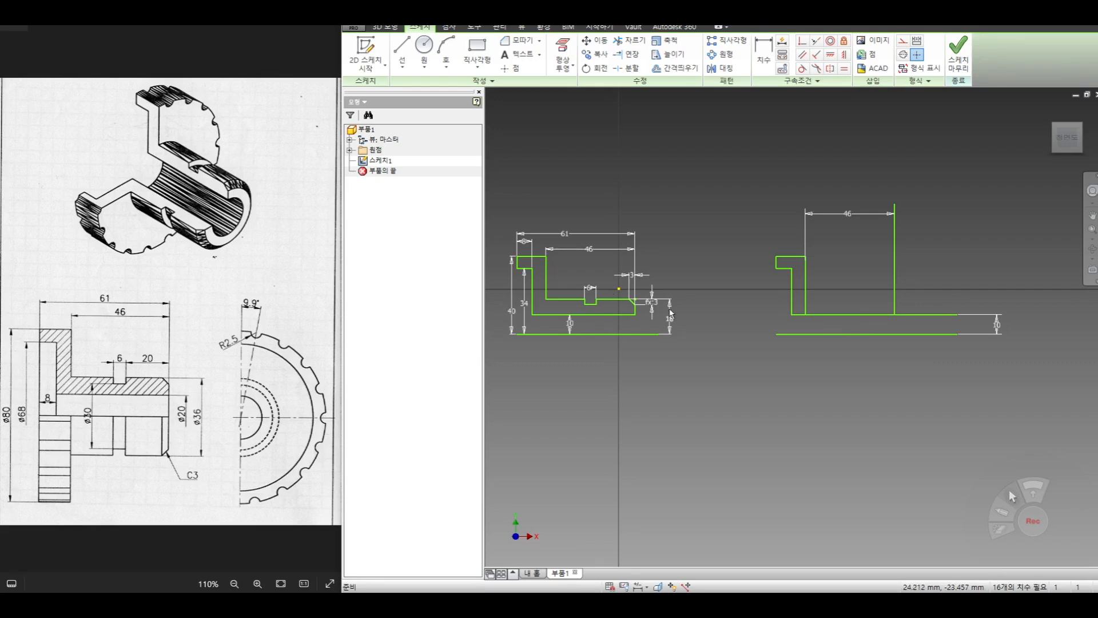
- Offset the base line upward to add a horizontal line for the hub's outer surface
click(675, 68)
click(880, 335)
right_click(863, 276)
click(909, 275)
click(870, 280)
- Dimension the new horizontal line's height above the base line as 18 mm
click(763, 54)
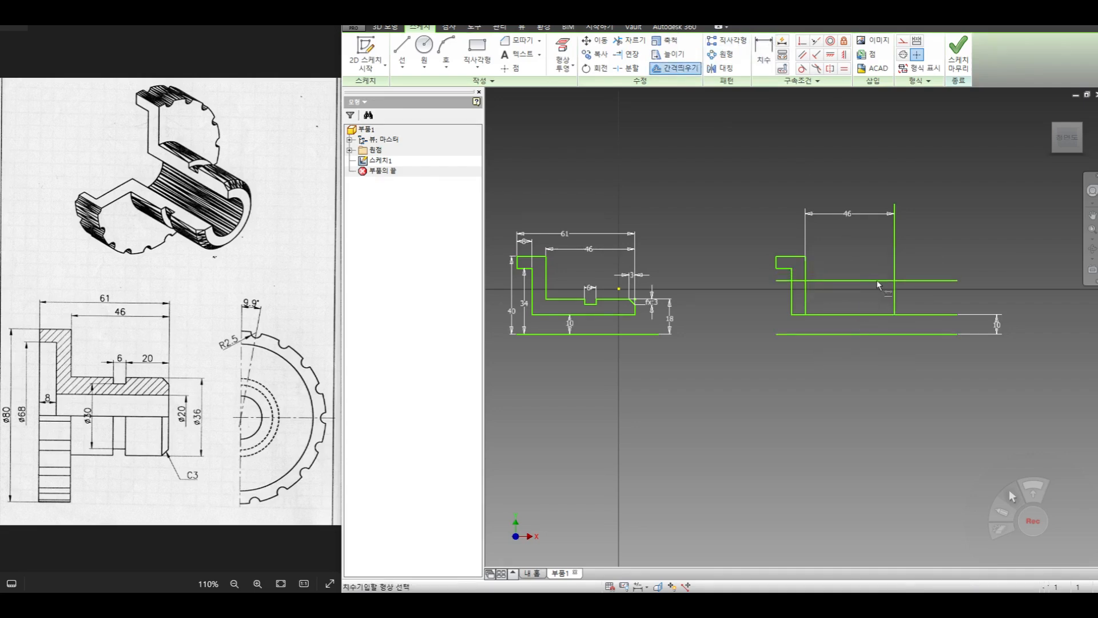
click(878, 281)
click(886, 333)
click(964, 295)
text(18)
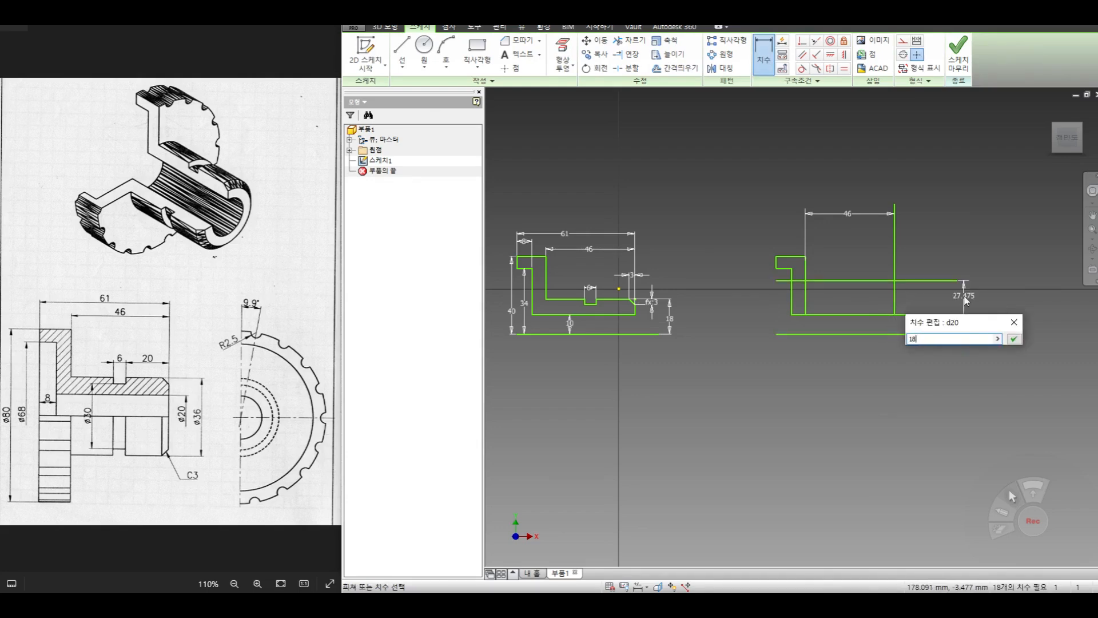
key(Return)
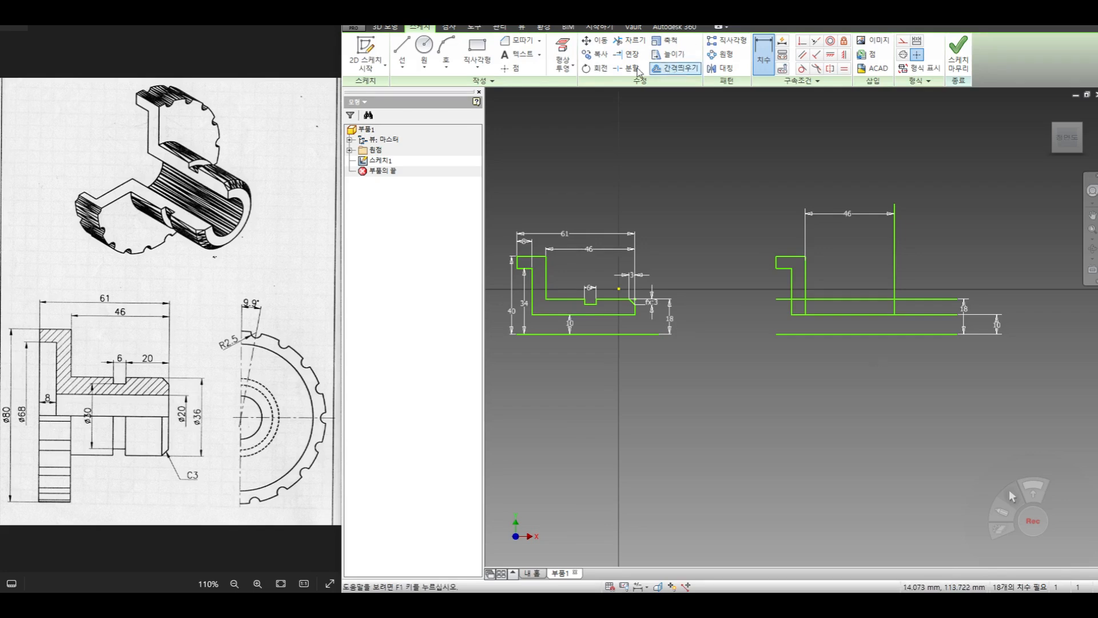
- Chamfer the corner between the 18 mm high line and the end line with a 3 mm distance
click(518, 40)
click(881, 299)
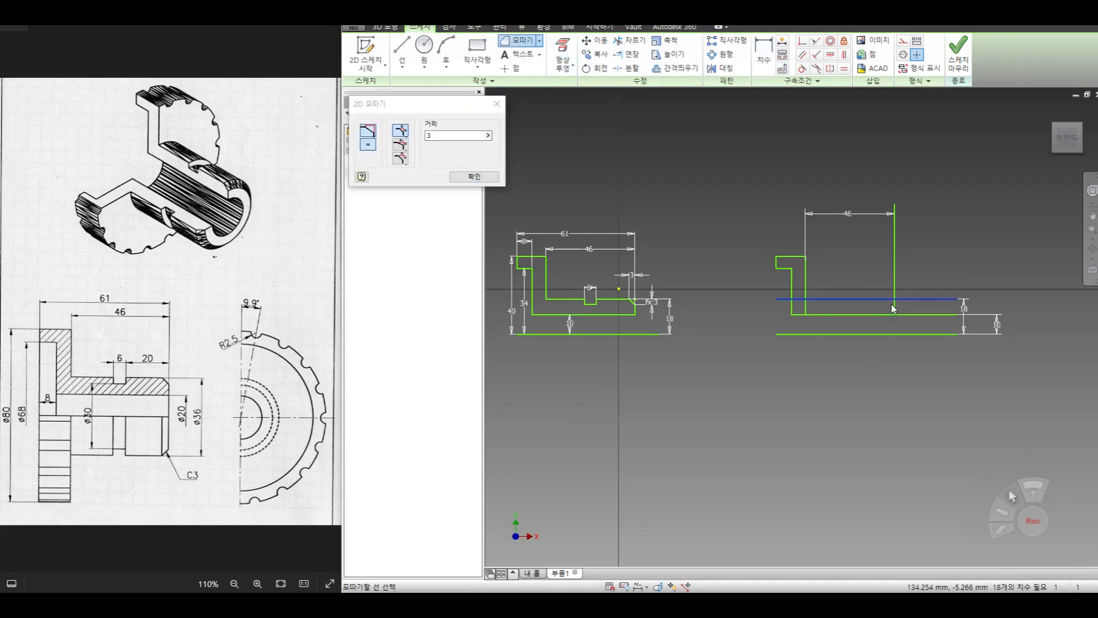
click(894, 307)
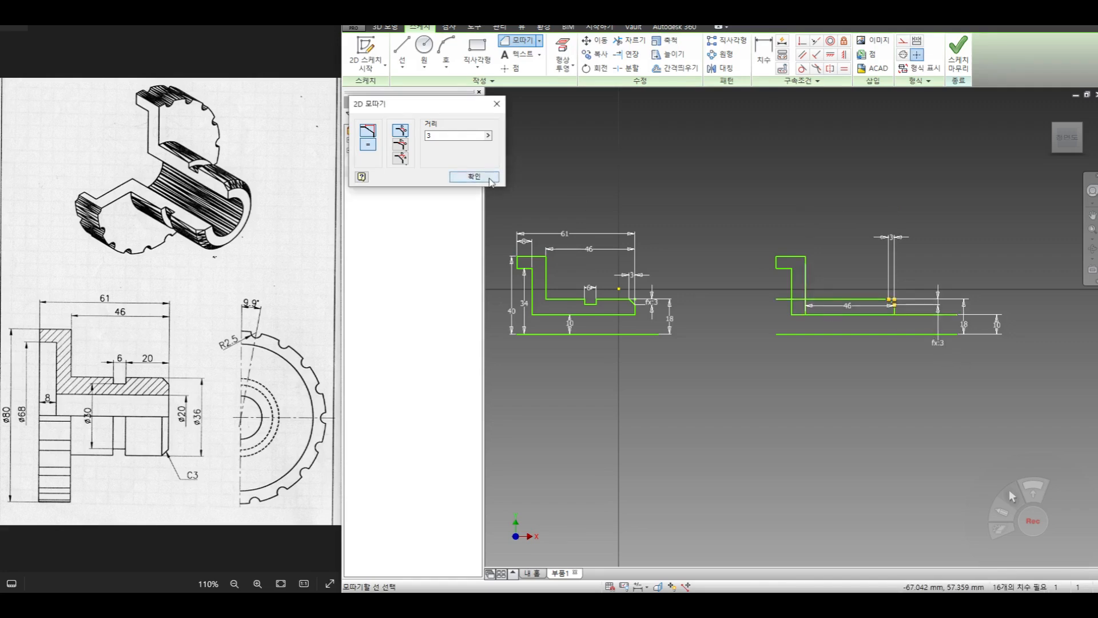
key(Escape)
- Trim the bore line beyond the end line, the outer hub line before the flange's inner face, and that face's segment below the hub line
click(629, 40)
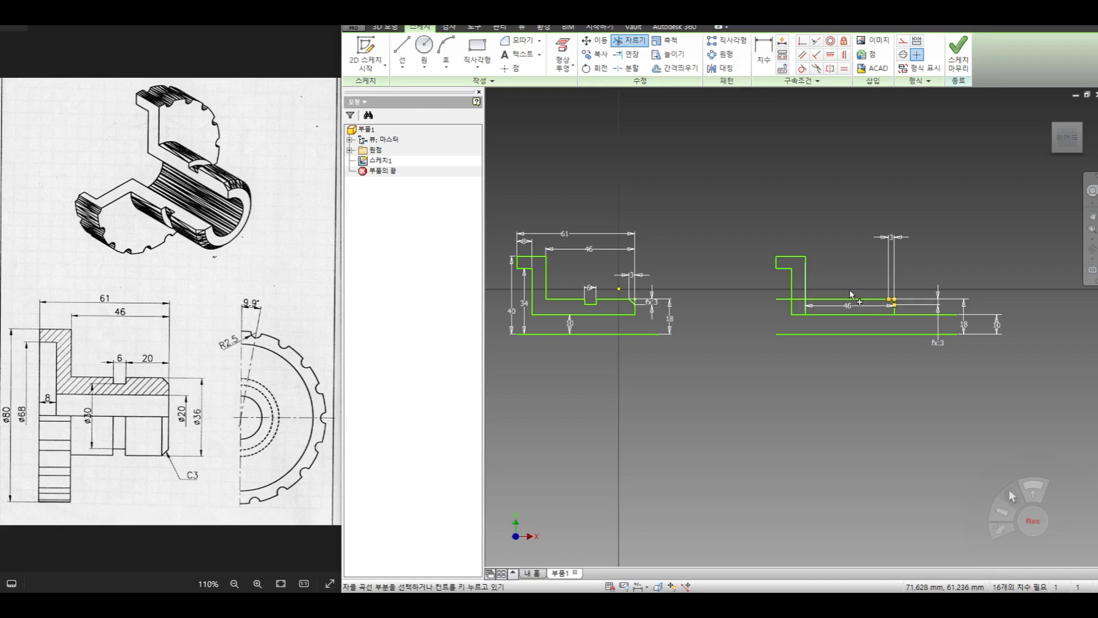
click(912, 314)
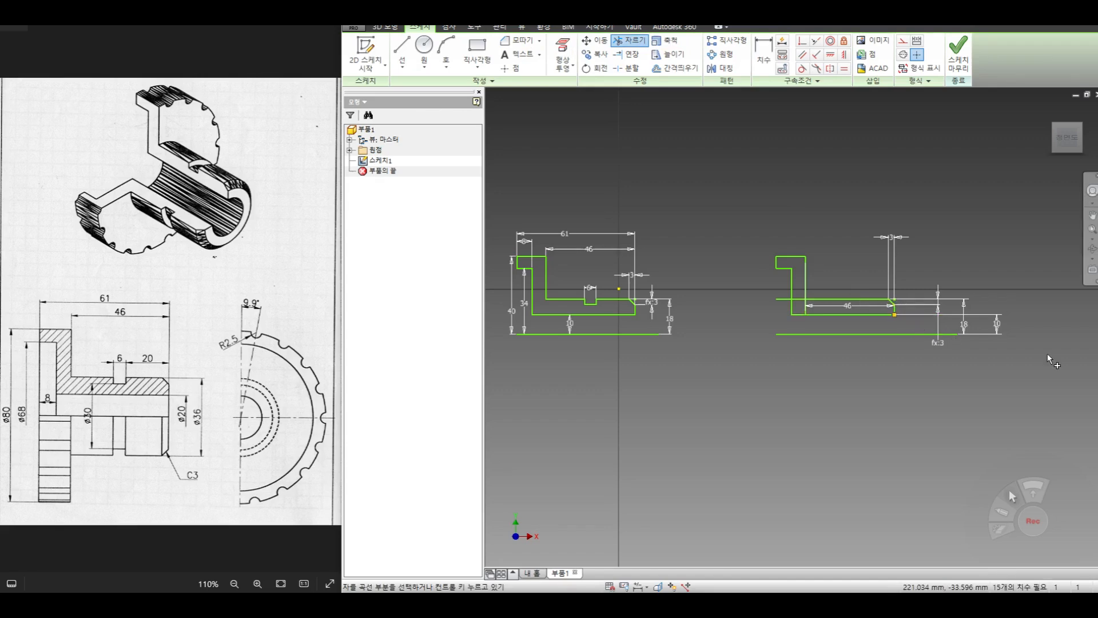
click(799, 299)
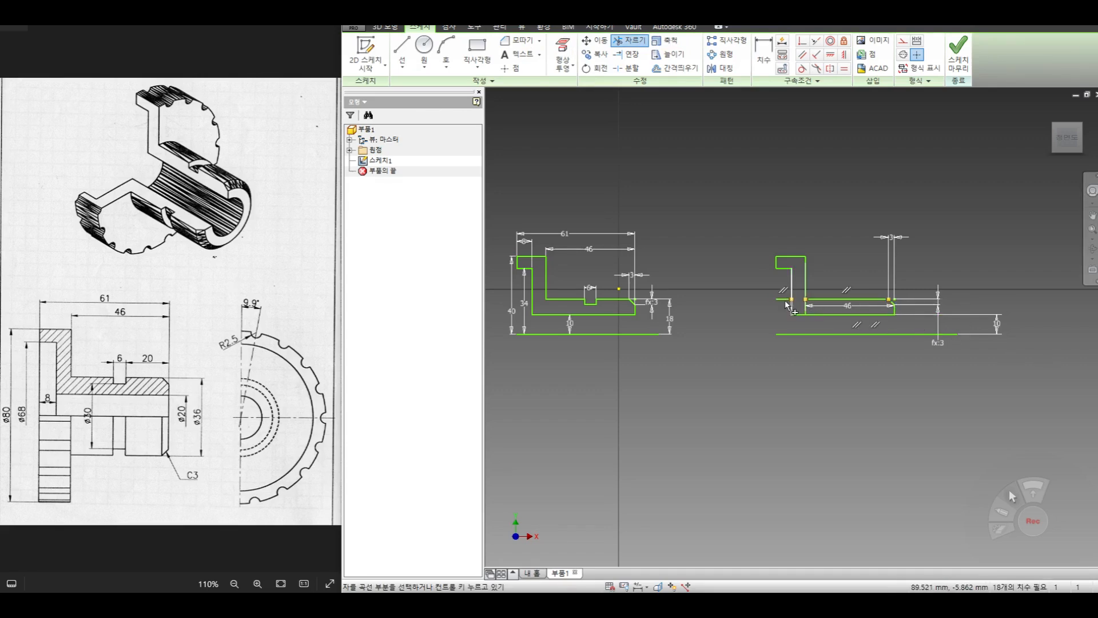
click(783, 298)
right_click(738, 290)
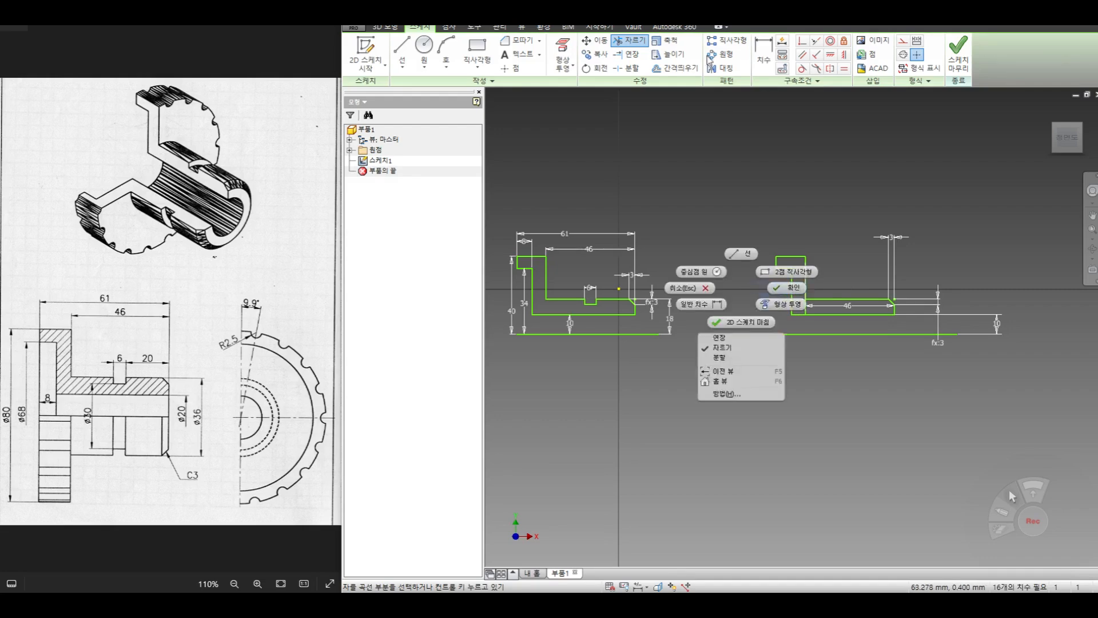
click(634, 42)
click(806, 309)
key(Escape)
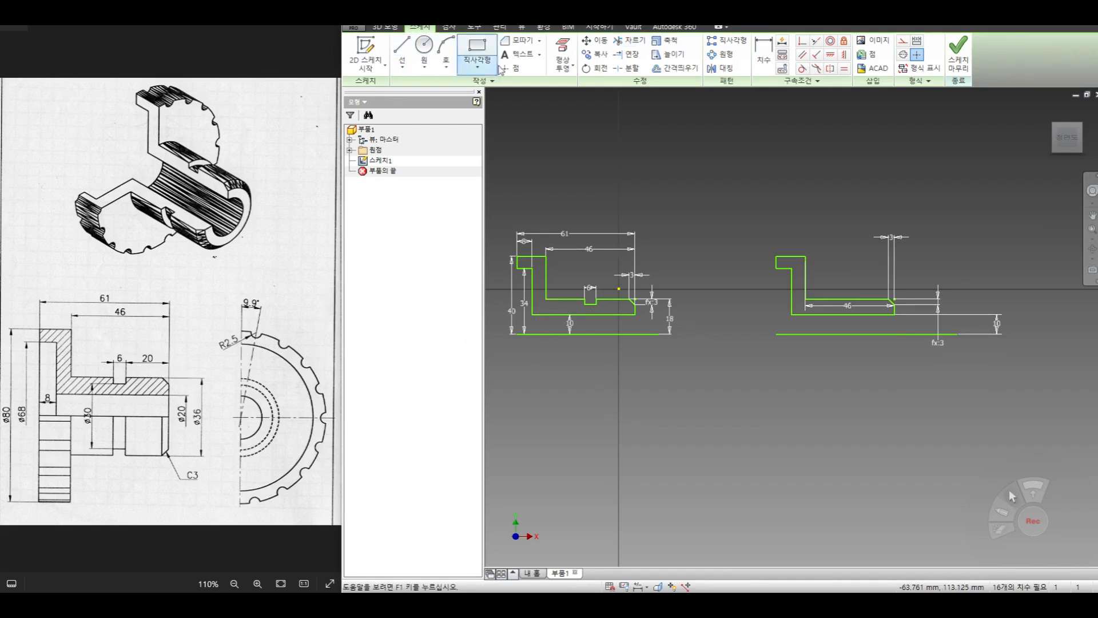
- Offset the short end line inward, then offset the copy again, adding two vertical lines for the groove sides
click(674, 68)
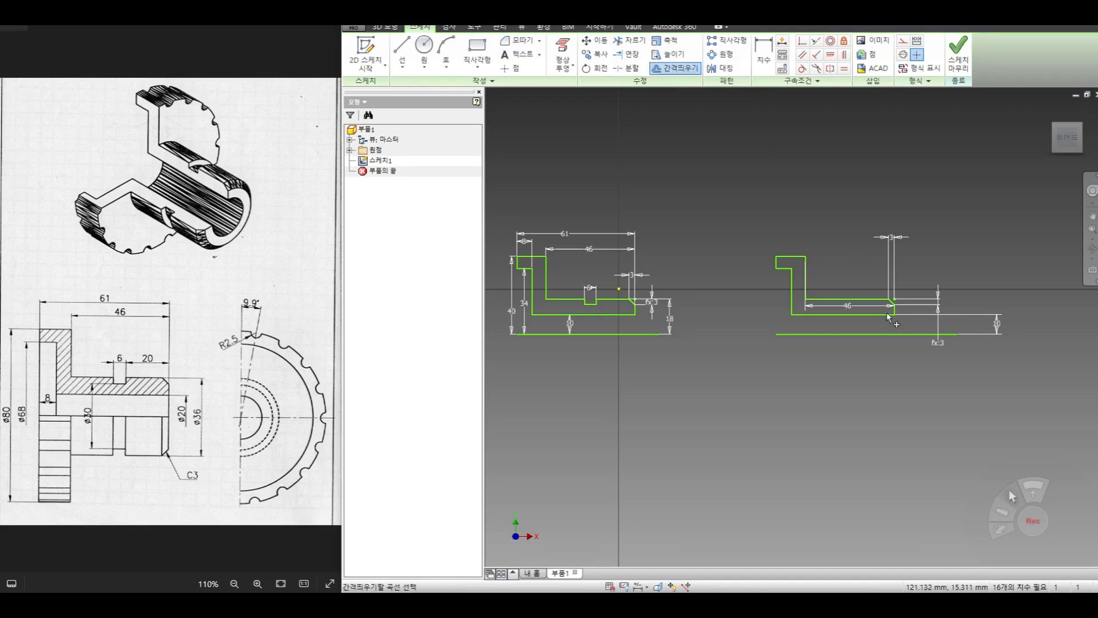
right_click(840, 306)
click(867, 309)
click(855, 319)
click(658, 71)
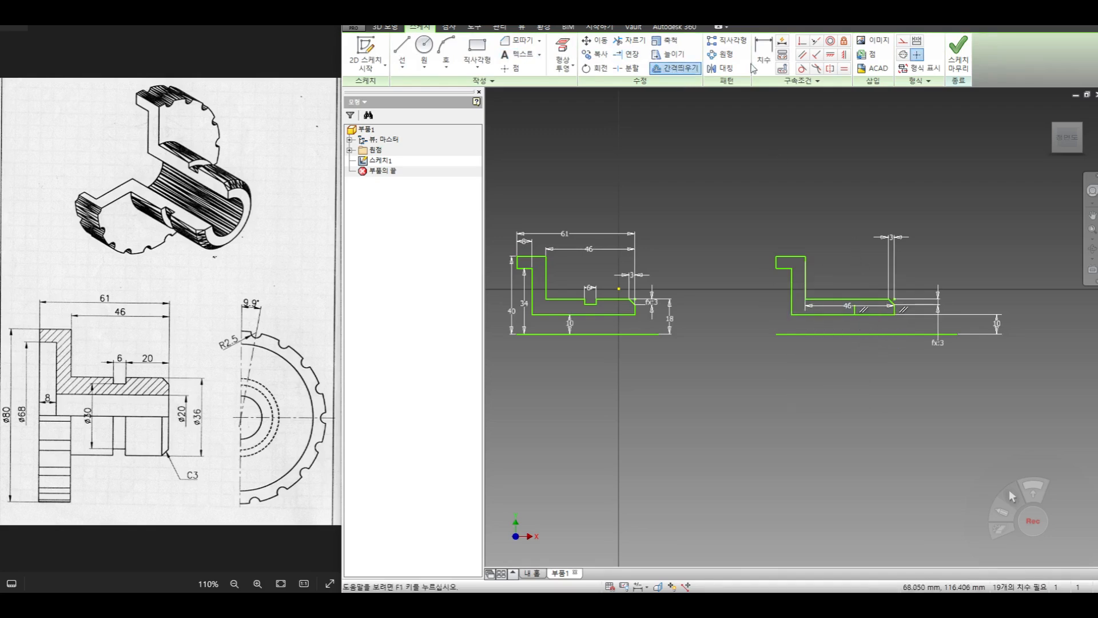
click(855, 312)
right_click(814, 308)
click(841, 309)
click(832, 316)
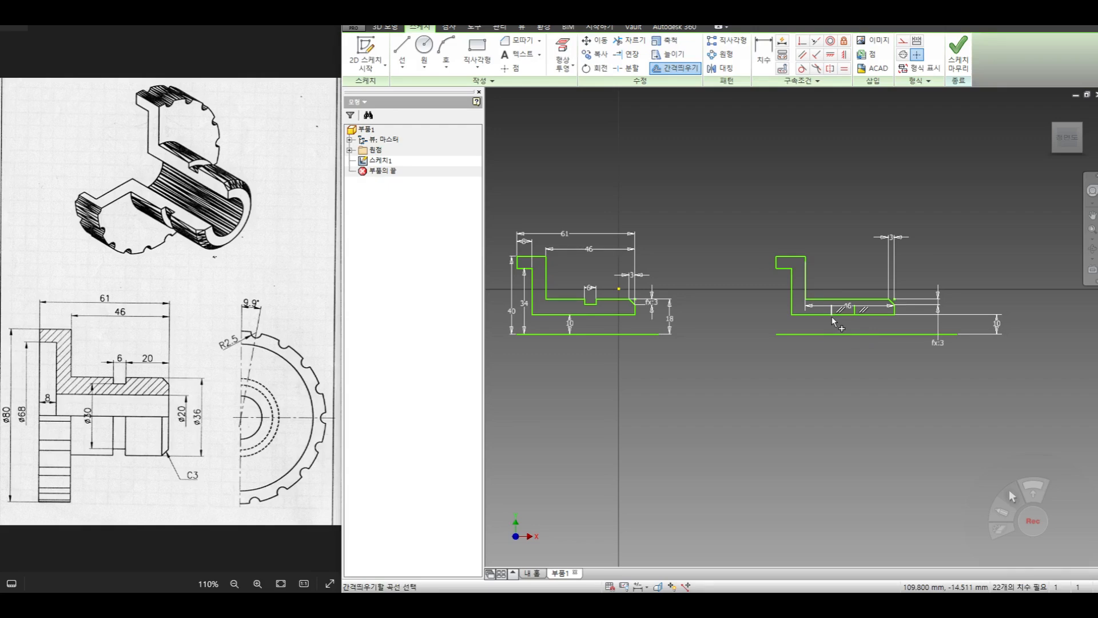
key(Escape)
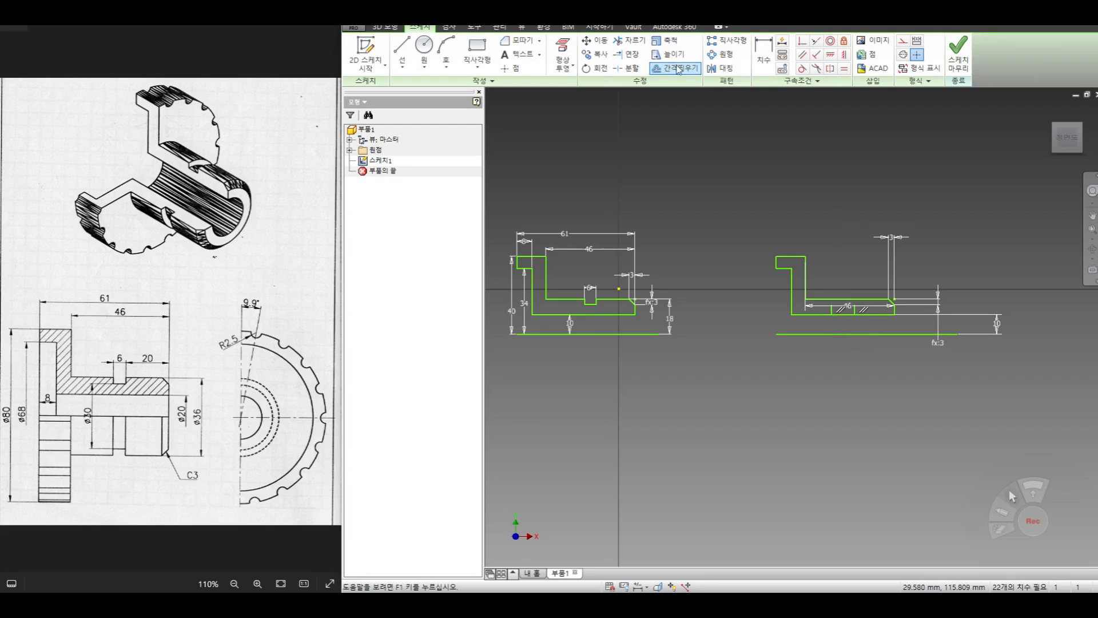
- Dimension the distance between the nearer groove-side line and the end line as 20 mm
click(763, 52)
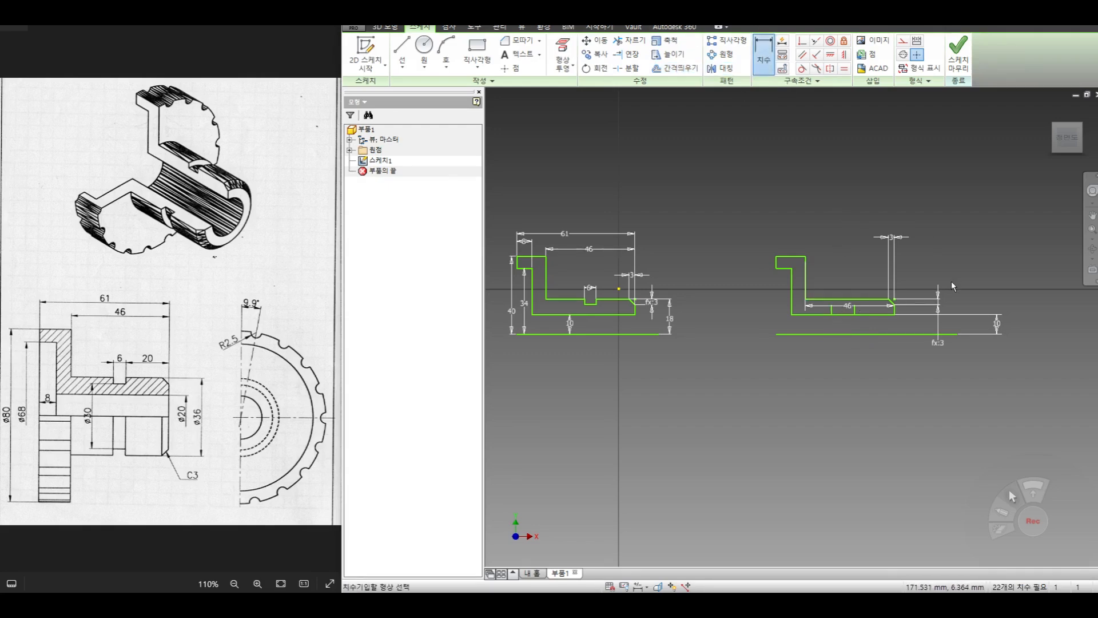
click(855, 313)
click(894, 312)
click(875, 279)
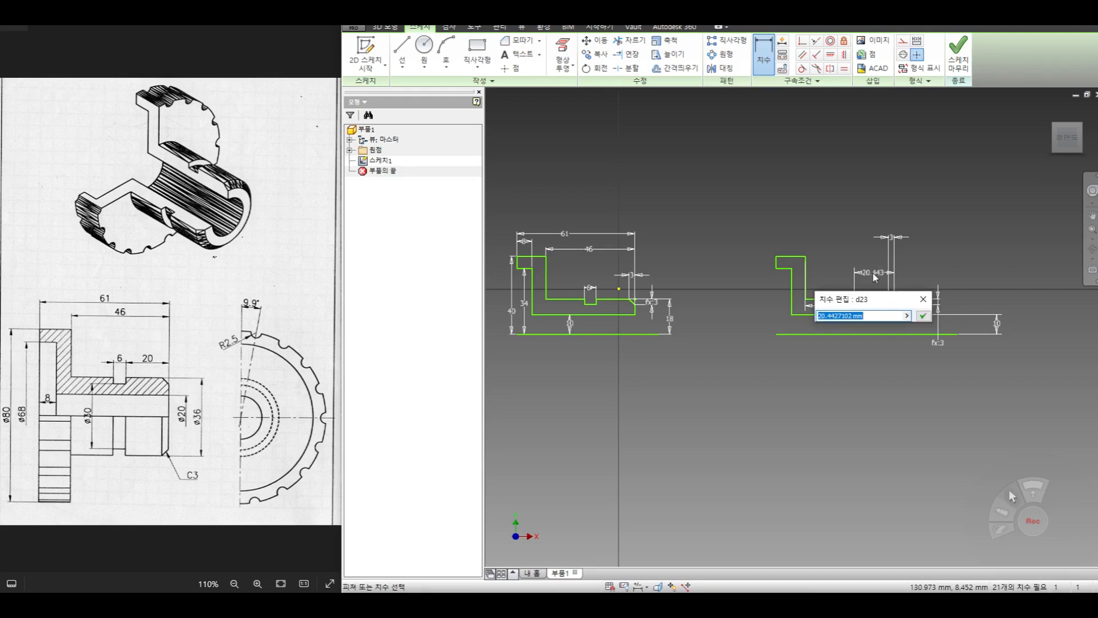
text(20)
key(Return)
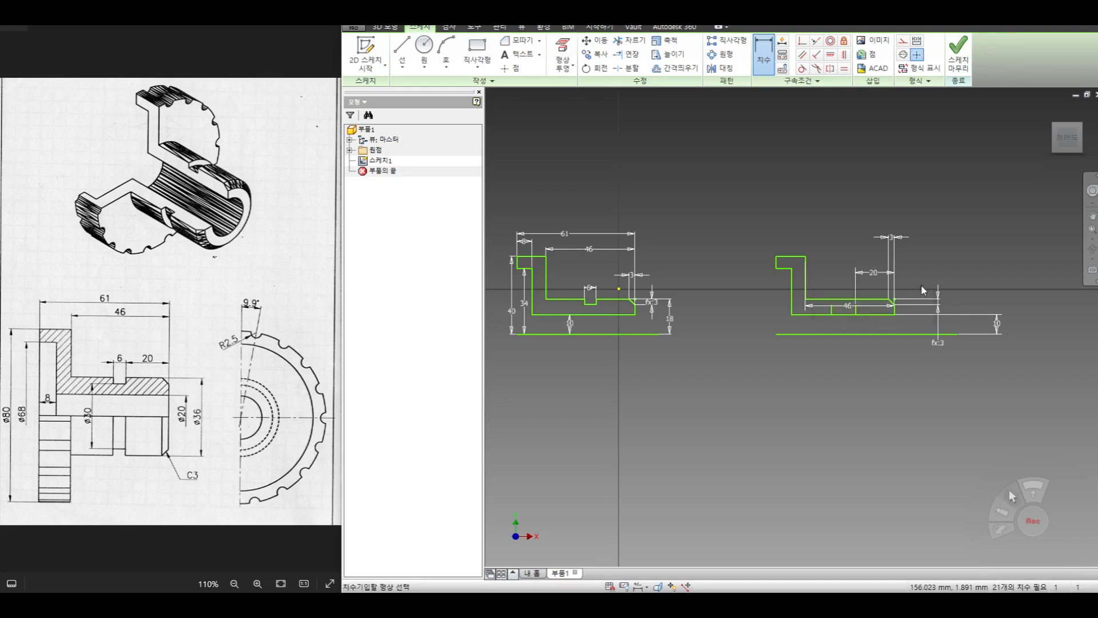
- Dimension the distance between the two groove-side lines of the second profile as 6 mm
click(831, 309)
click(856, 310)
click(835, 258)
text(6)
key(Return)
- Extend both groove-side lines of the second profile up to the outer hub line
scroll(863, 320, up, 3)
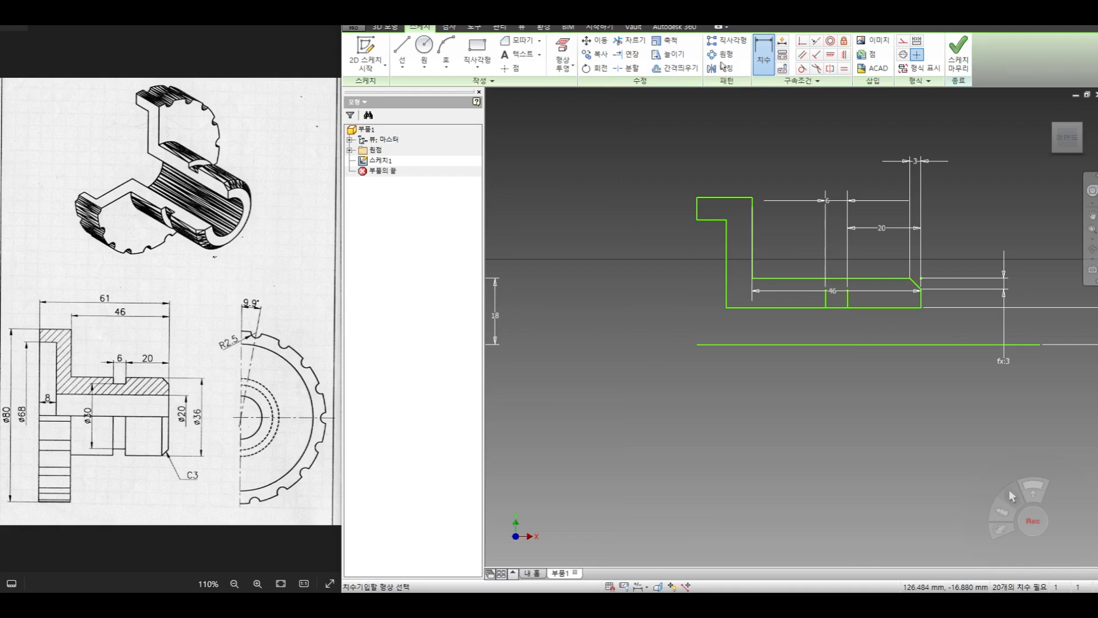
click(626, 54)
click(828, 301)
click(828, 301)
click(849, 301)
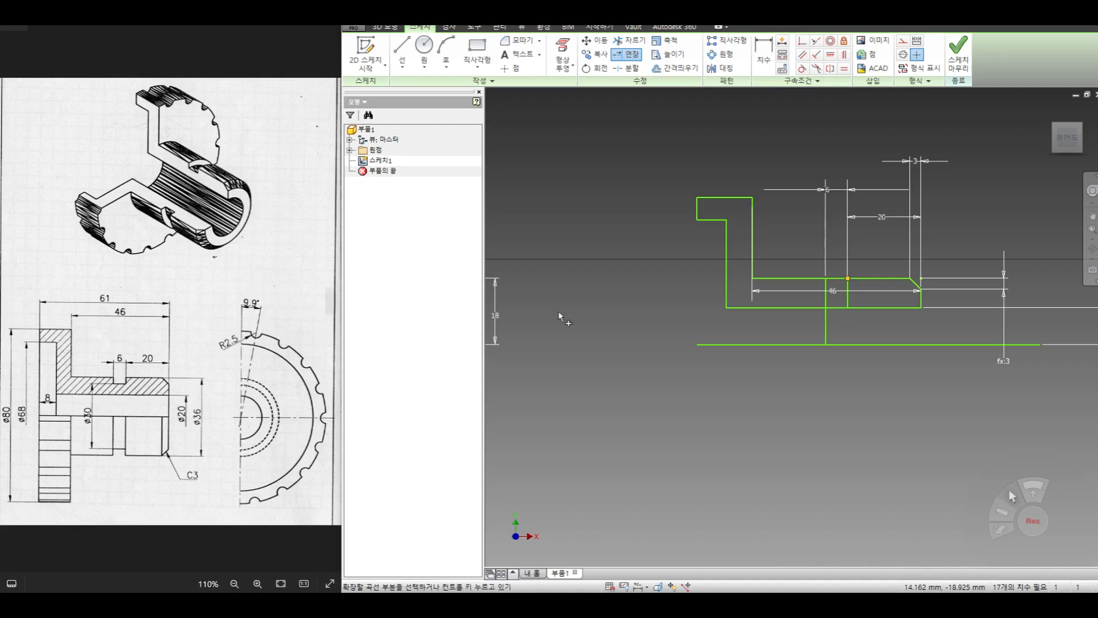
- Dimension the groove floor of the original profile 15 mm from the axis line
middle_drag(651, 338, 855, 339)
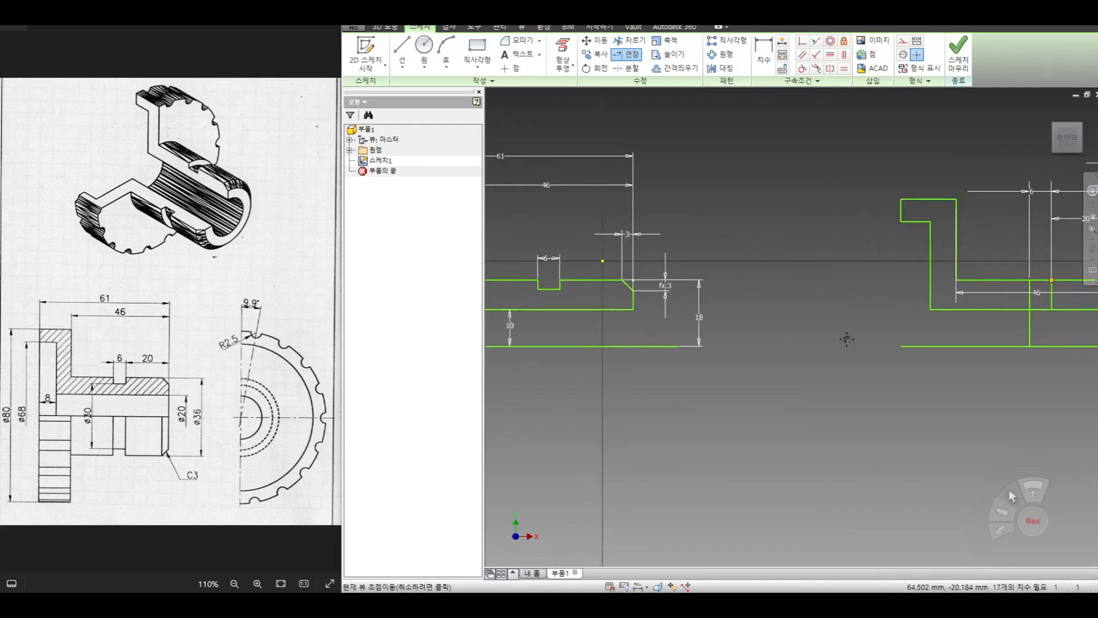
click(763, 55)
click(549, 289)
click(558, 346)
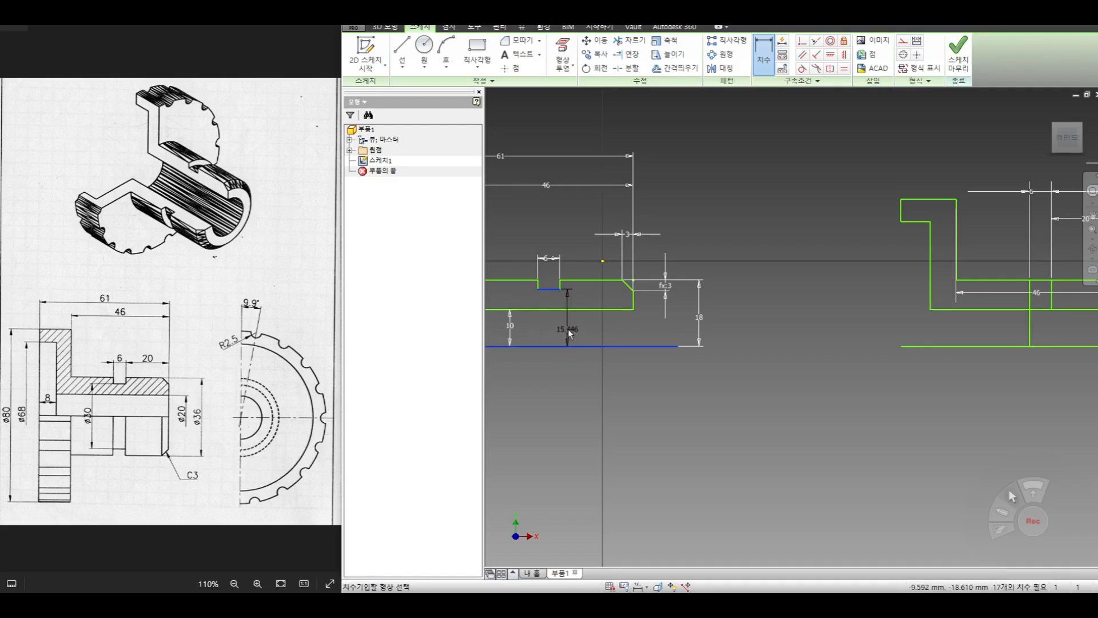
click(585, 337)
text(15)
key(Return)
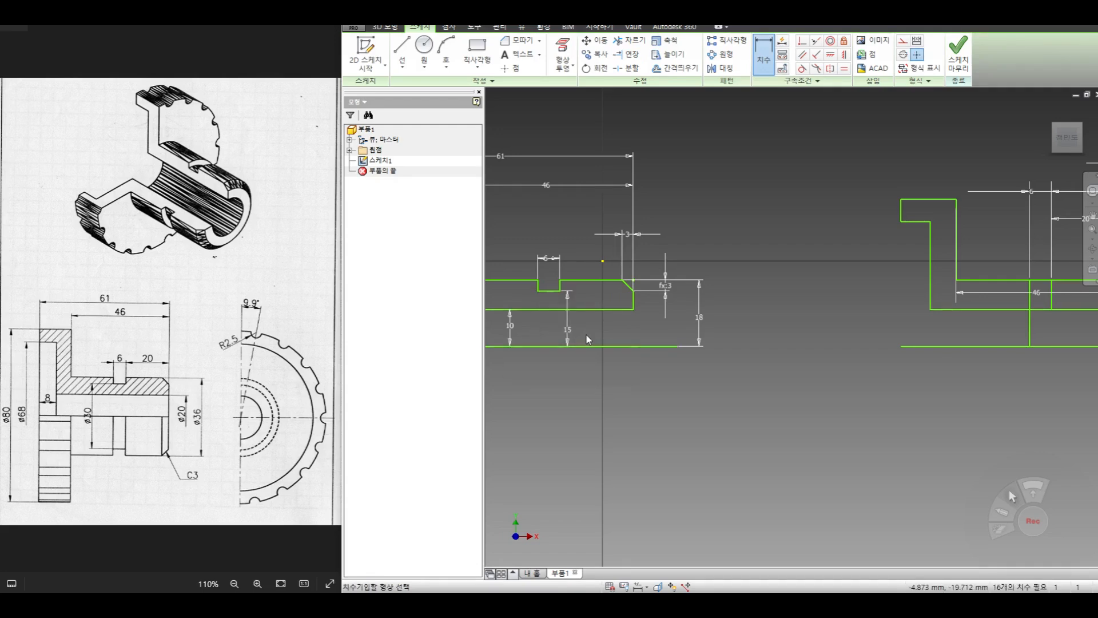
- Offset the second profile's axis line upward by about 13 mm, adding a line for the groove floor
middle_drag(1013, 321, 849, 321)
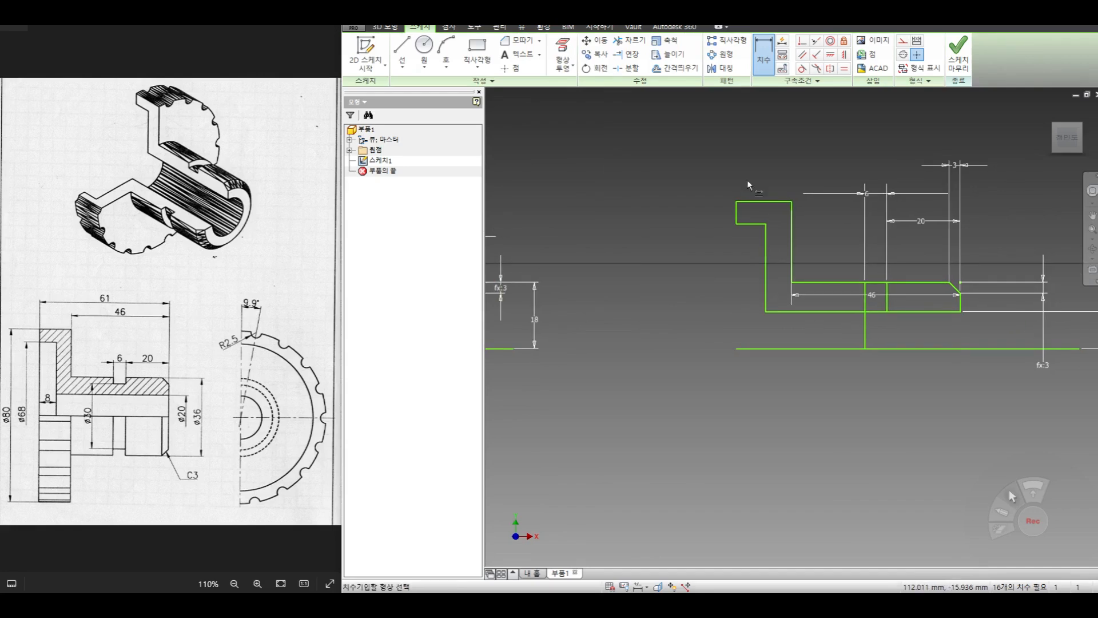
click(675, 68)
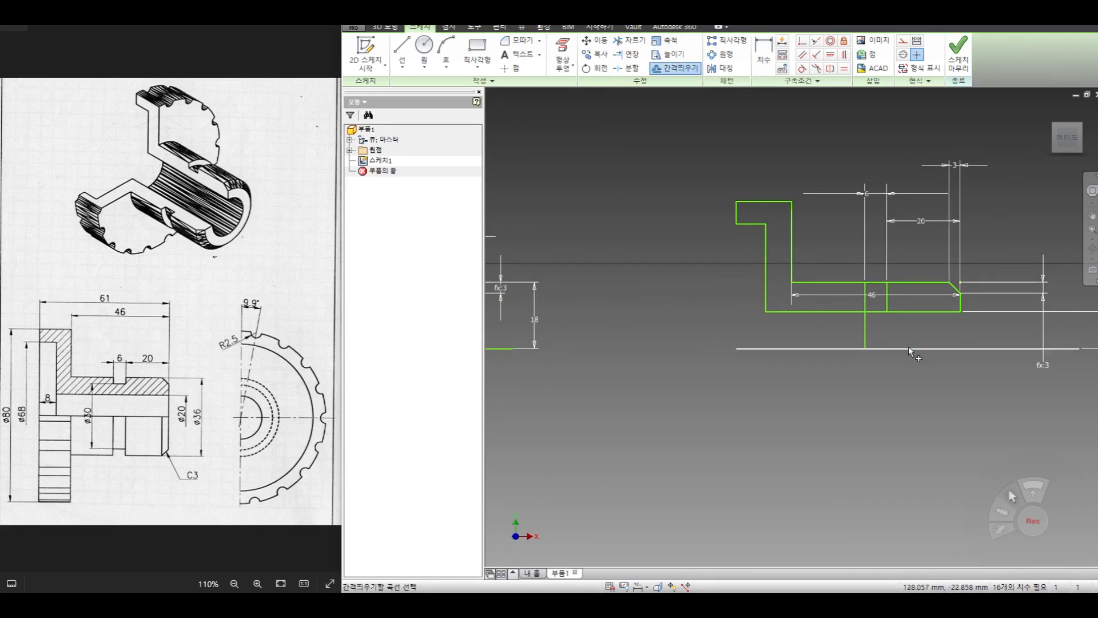
click(911, 330)
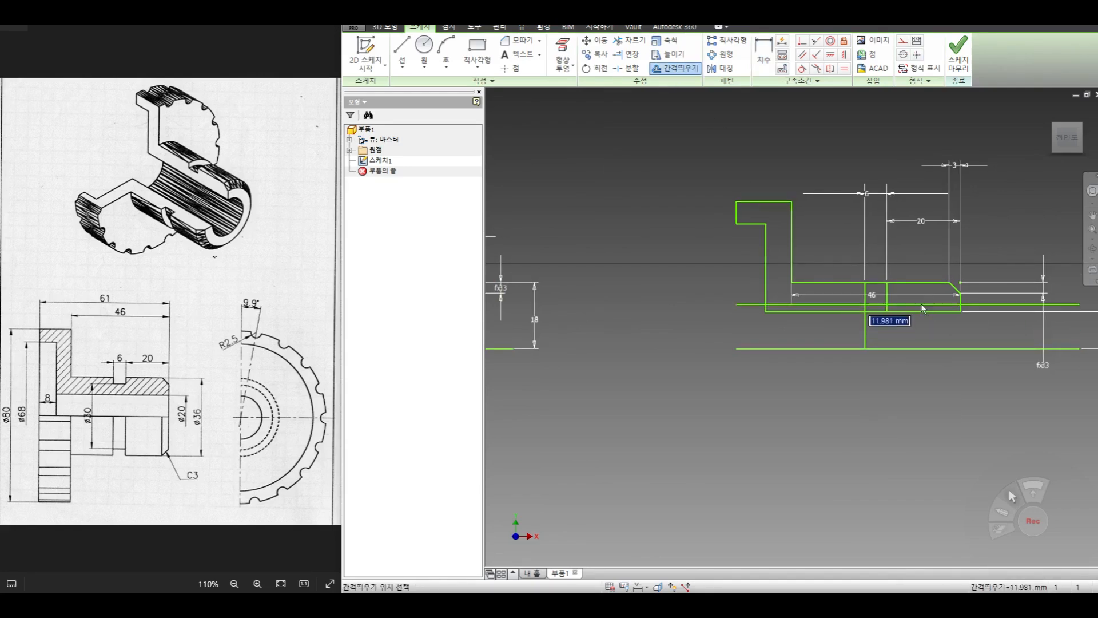
click(921, 301)
- Dimension the distance between the second profile's groove-floor line and its axis line as 15 mm
click(772, 53)
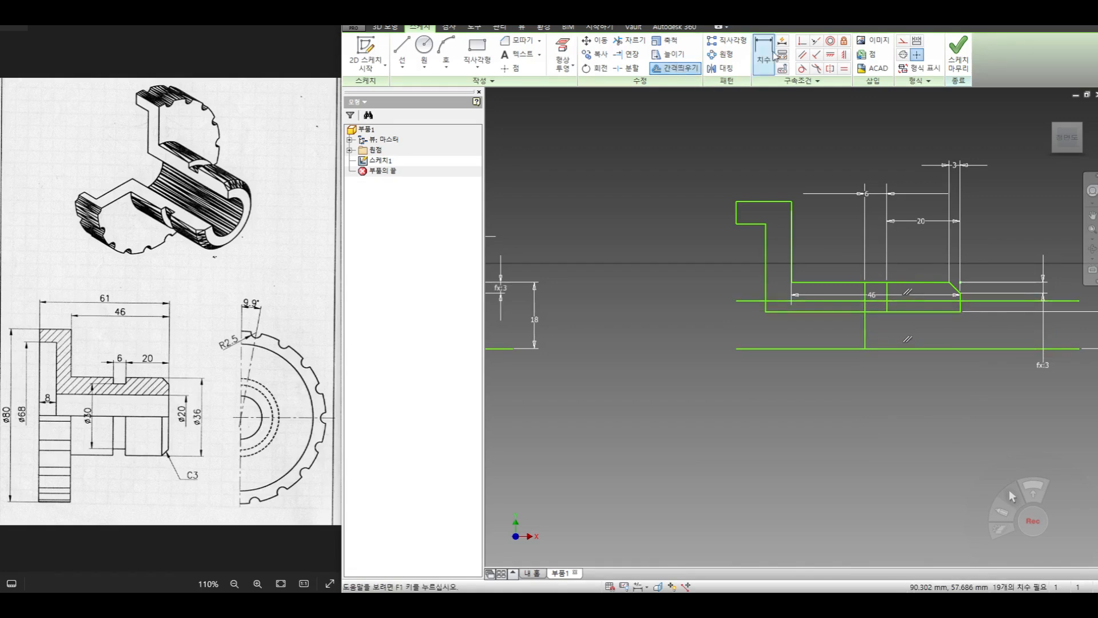
click(945, 301)
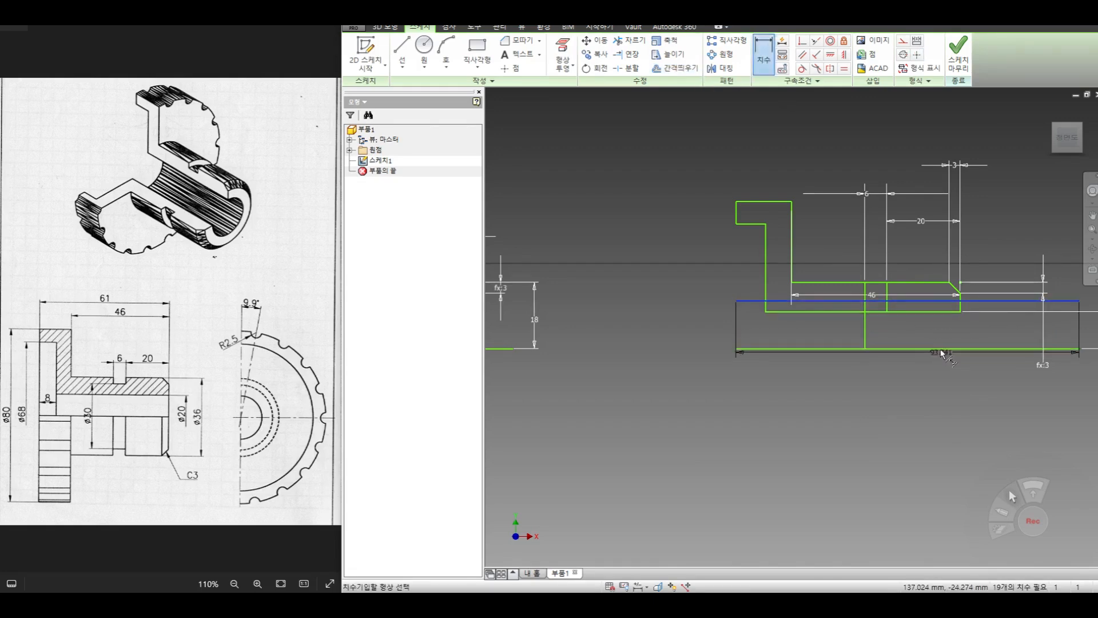
click(938, 349)
click(925, 335)
text(15)
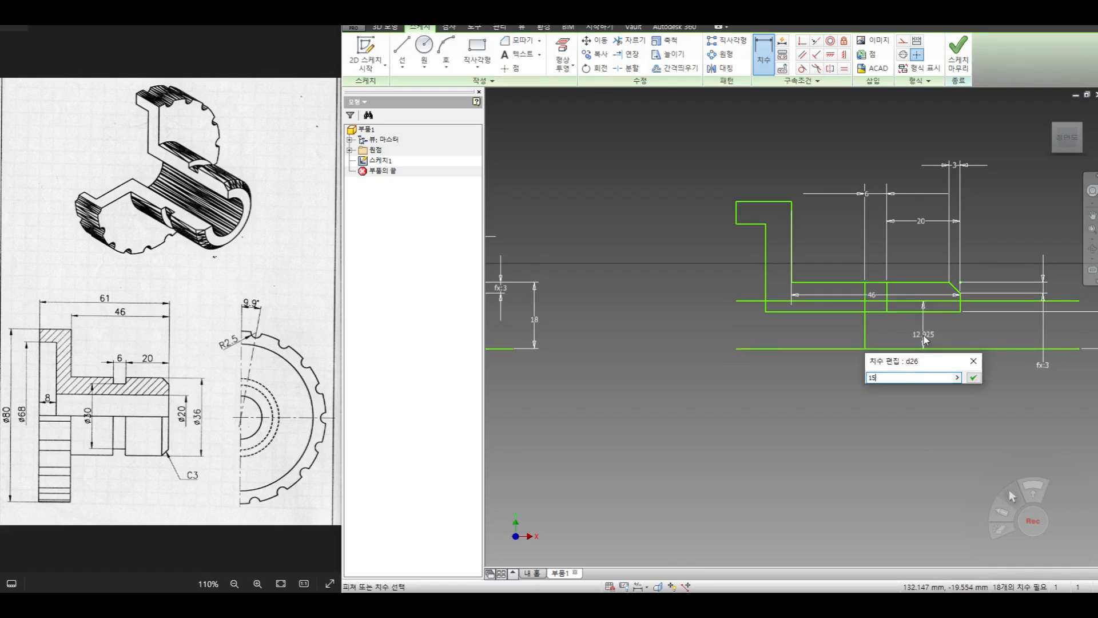
key(Return)
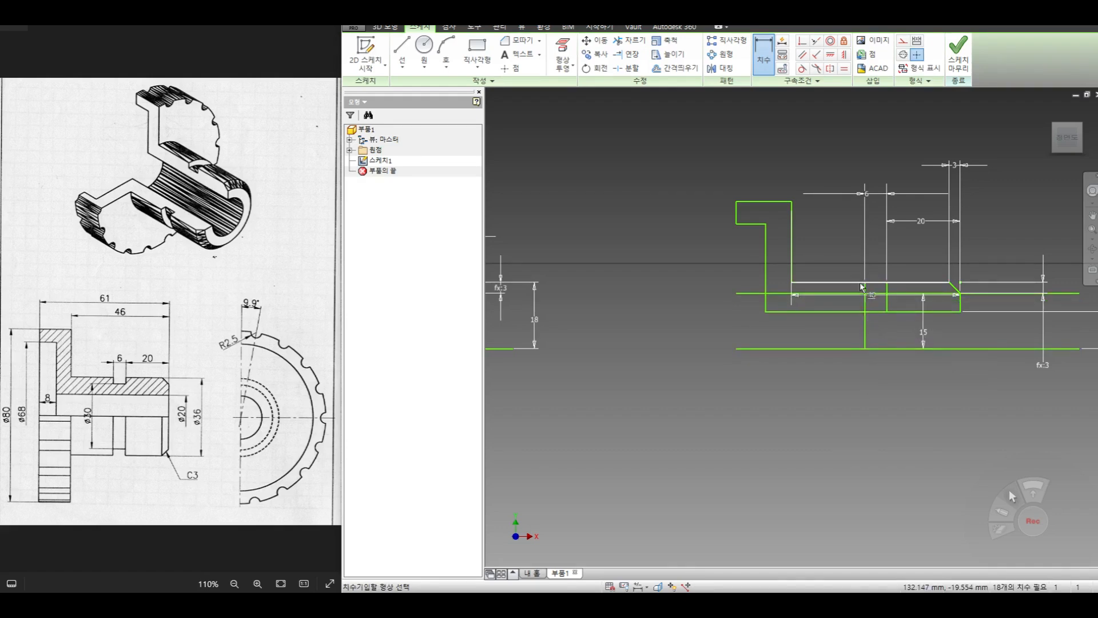
- Trim the groove-floor line on both sides of the groove and the groove-side lines below the floor
click(629, 40)
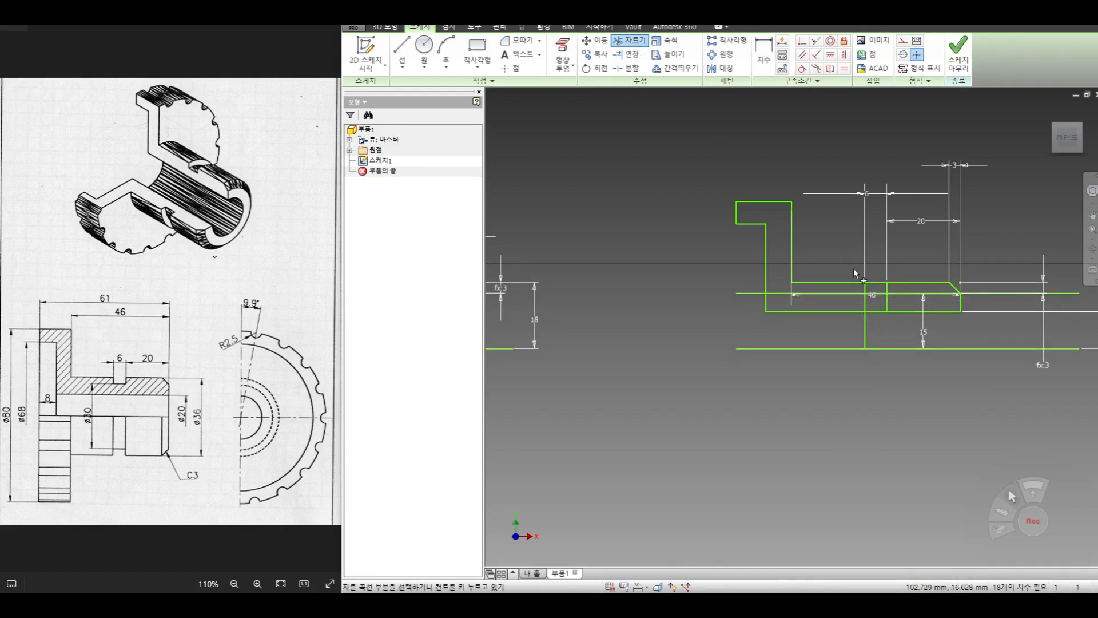
click(905, 295)
click(855, 294)
click(865, 303)
click(886, 303)
- Delete the leftover groove-floor pieces outside the second profile and the groove-side piece between the bore line and the axis line
right_click(719, 283)
click(747, 284)
drag(747, 284, 736, 314)
key(Delete)
click(863, 329)
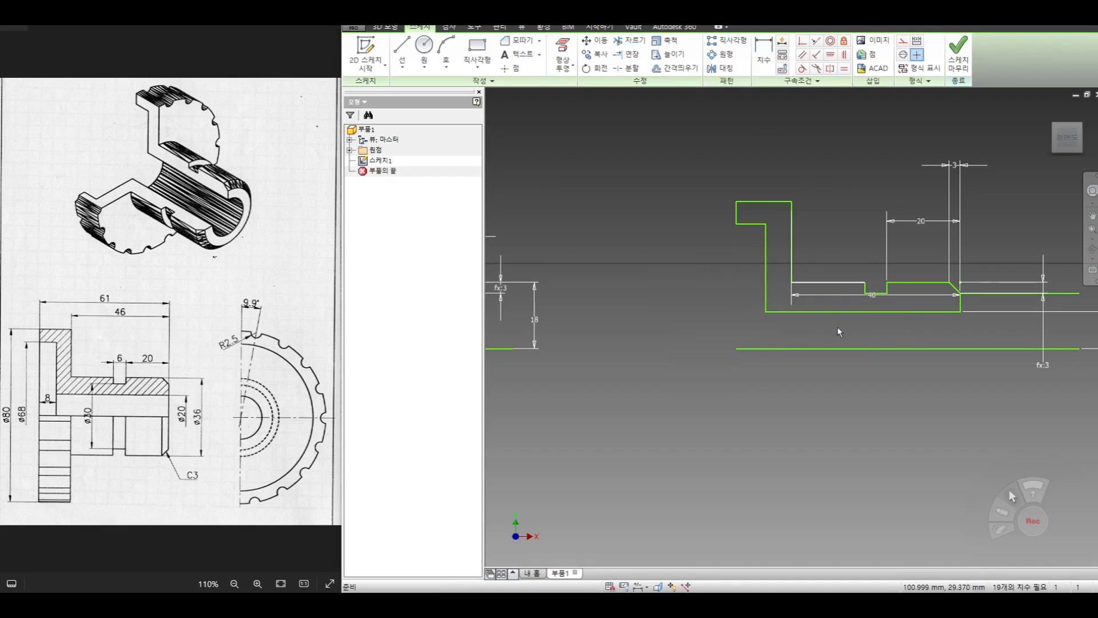
middle_drag(986, 255, 894, 240)
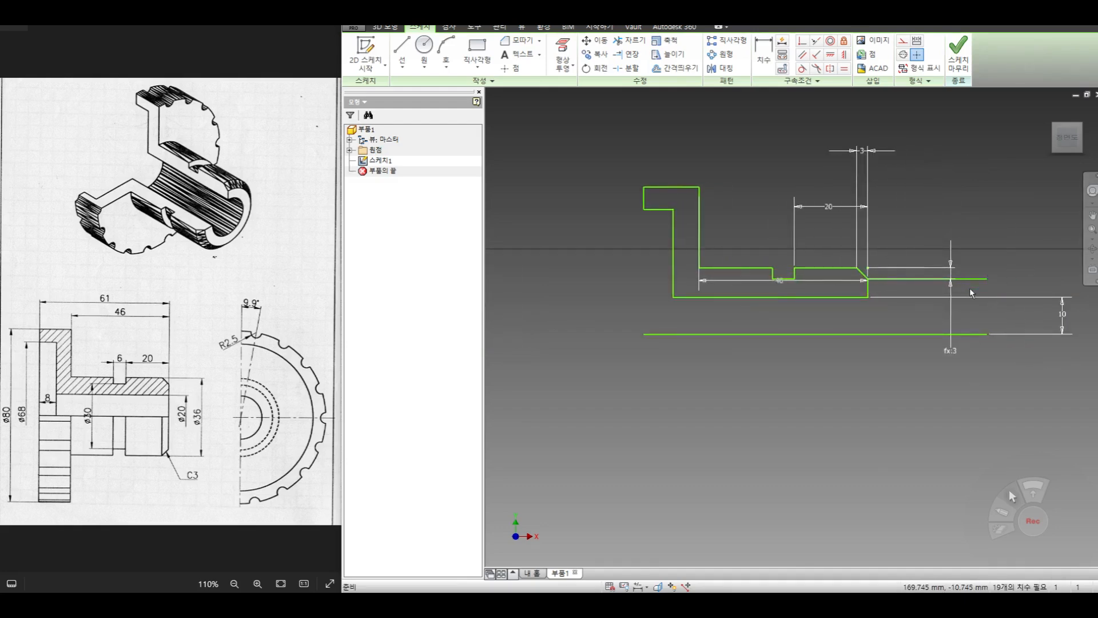
scroll(878, 340, down, 3)
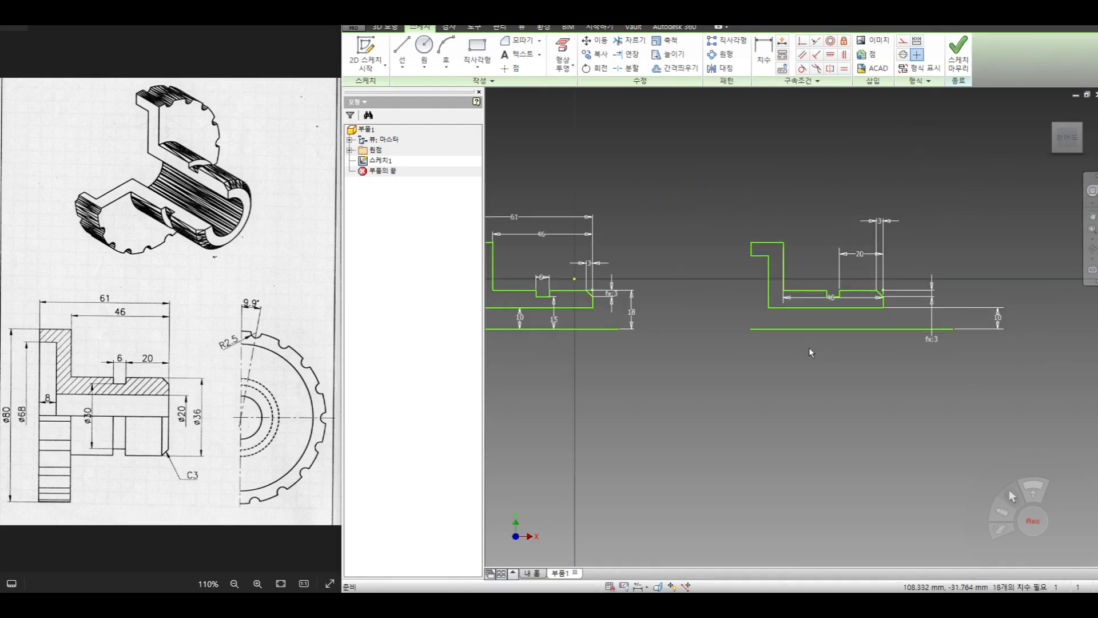
- Delete the entire second profile together with its axis line and dimensions
middle_drag(833, 344, 910, 341)
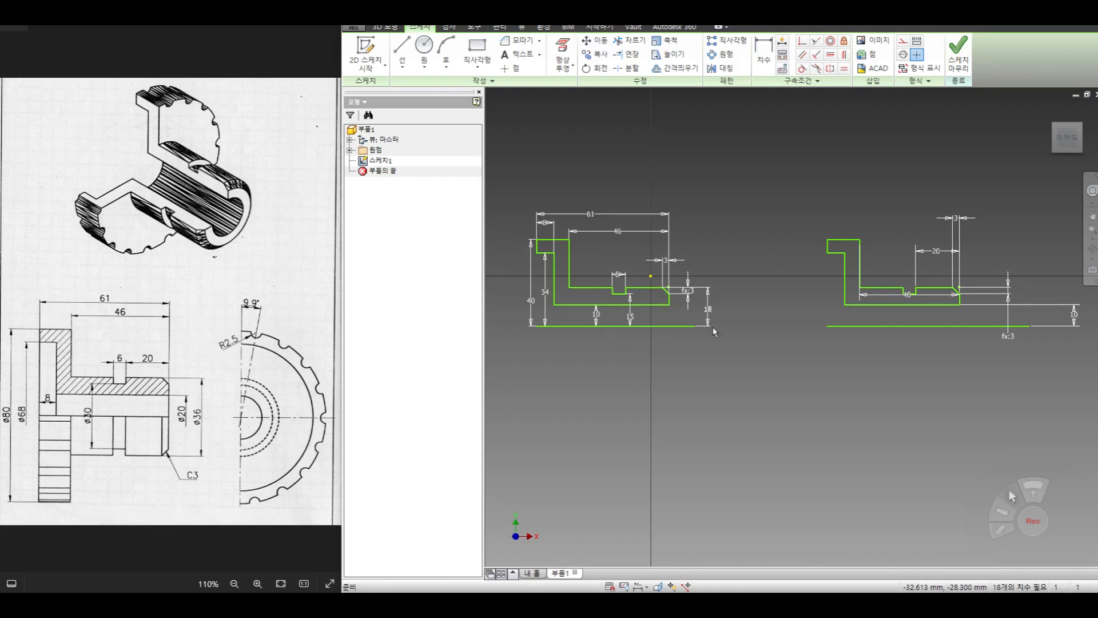
middle_drag(664, 350, 534, 366)
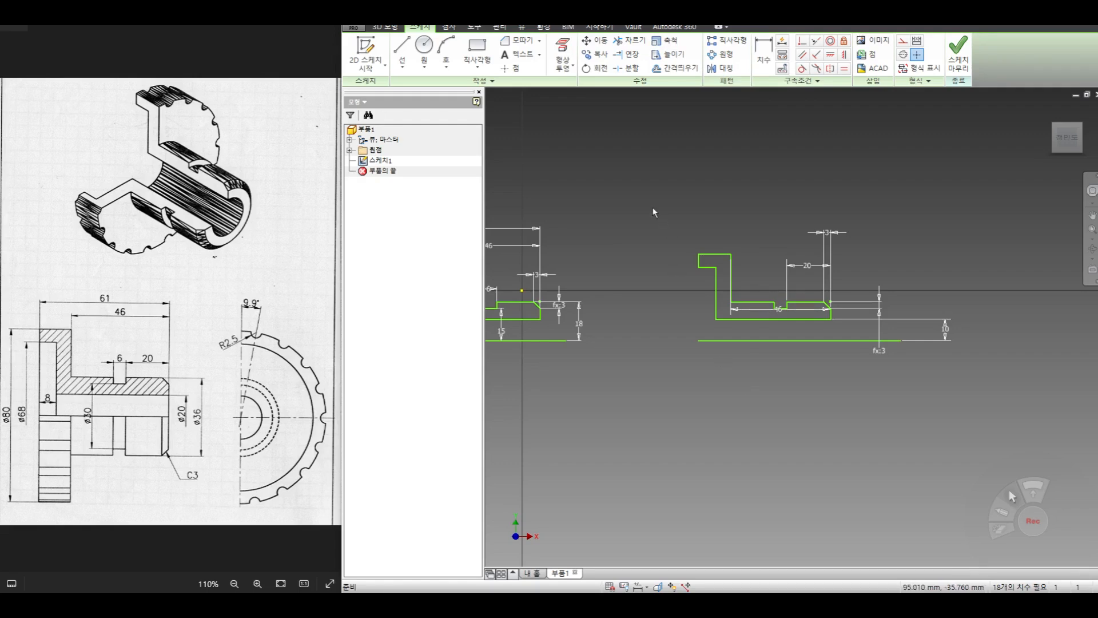
mouse_move(653, 208)
mouse_down()
mouse_move(890, 314)
mouse_move(981, 371)
mouse_up()
key(Delete)
- Change the remaining profile's axis line to a construction line and finish the sketch
middle_drag(668, 375, 917, 376)
scroll(690, 358, up, 3)
middle_drag(695, 373, 662, 416)
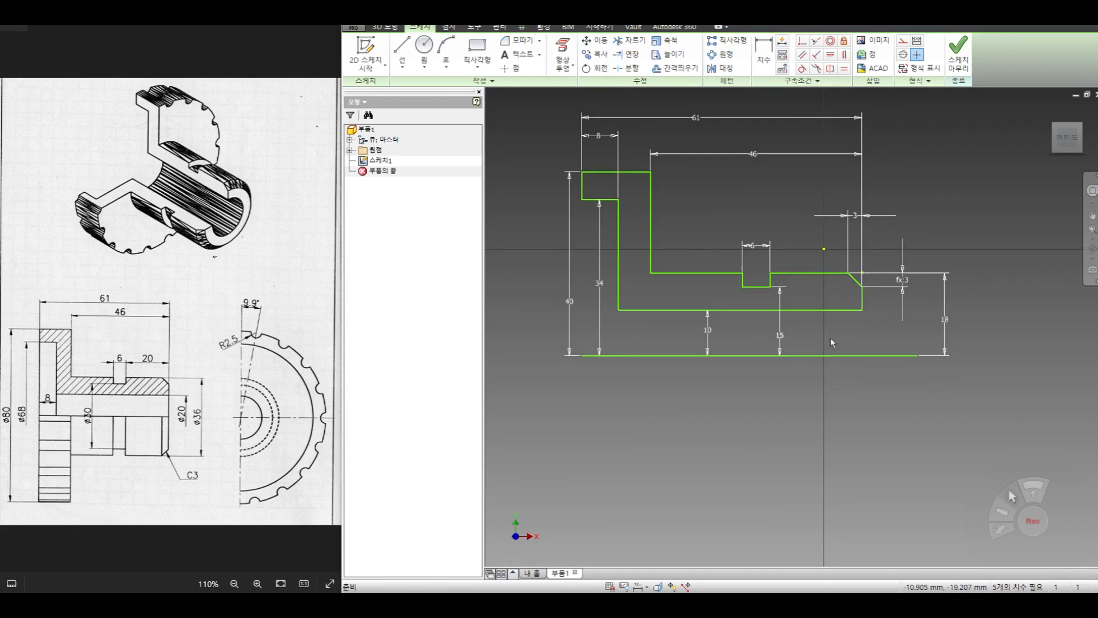
click(828, 356)
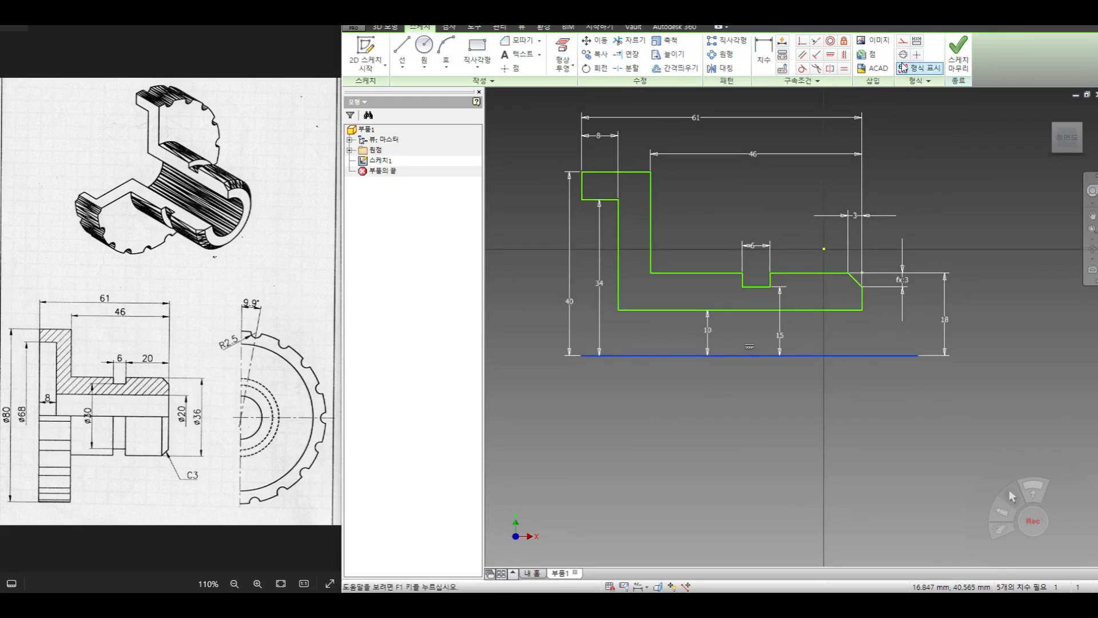
click(902, 41)
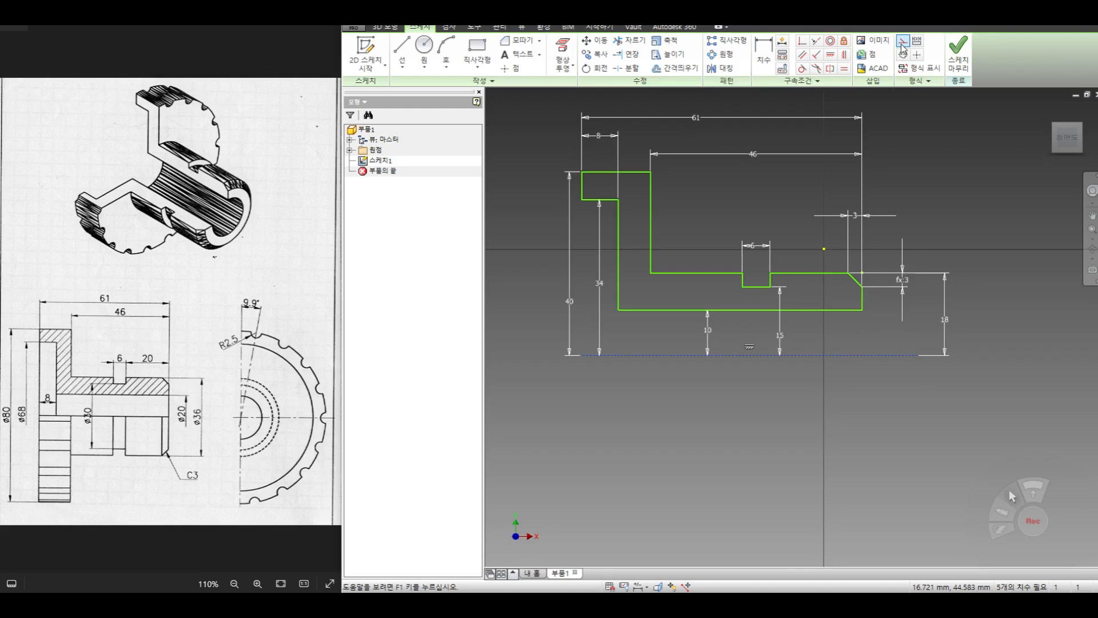
click(815, 394)
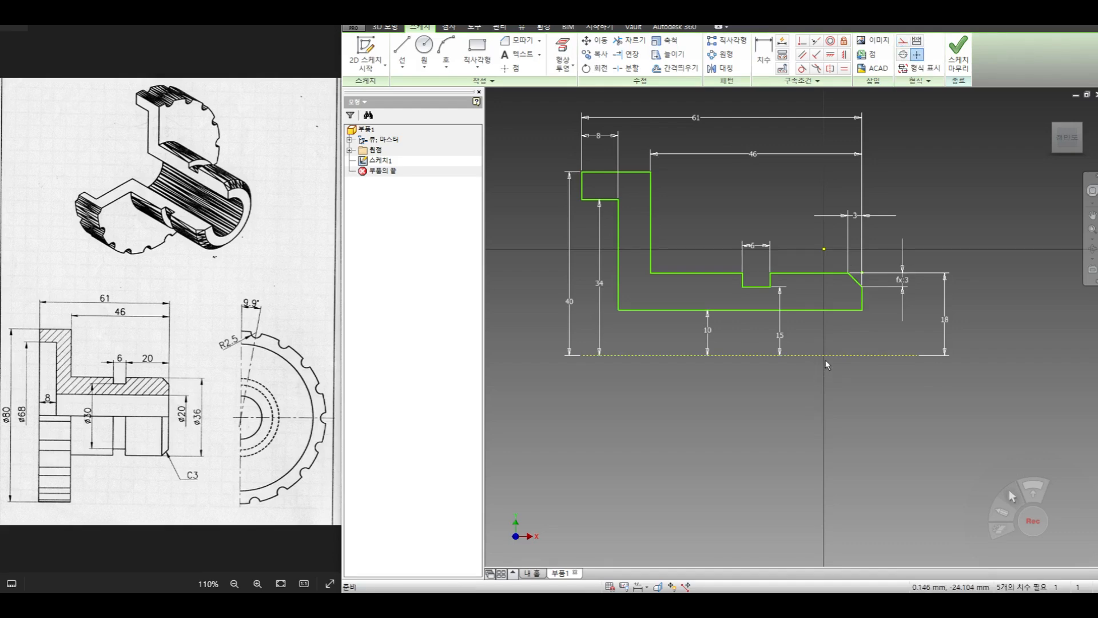
click(958, 55)
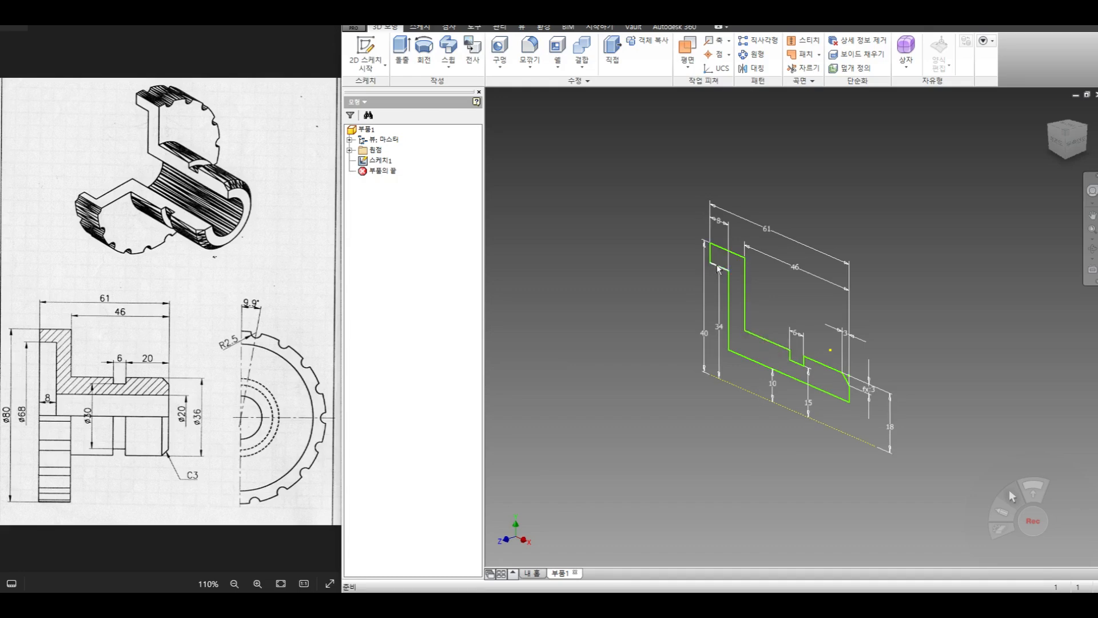
- Revolve the half-section about the construction axis line by an angle of 270 degrees, with the direction flipped
click(424, 50)
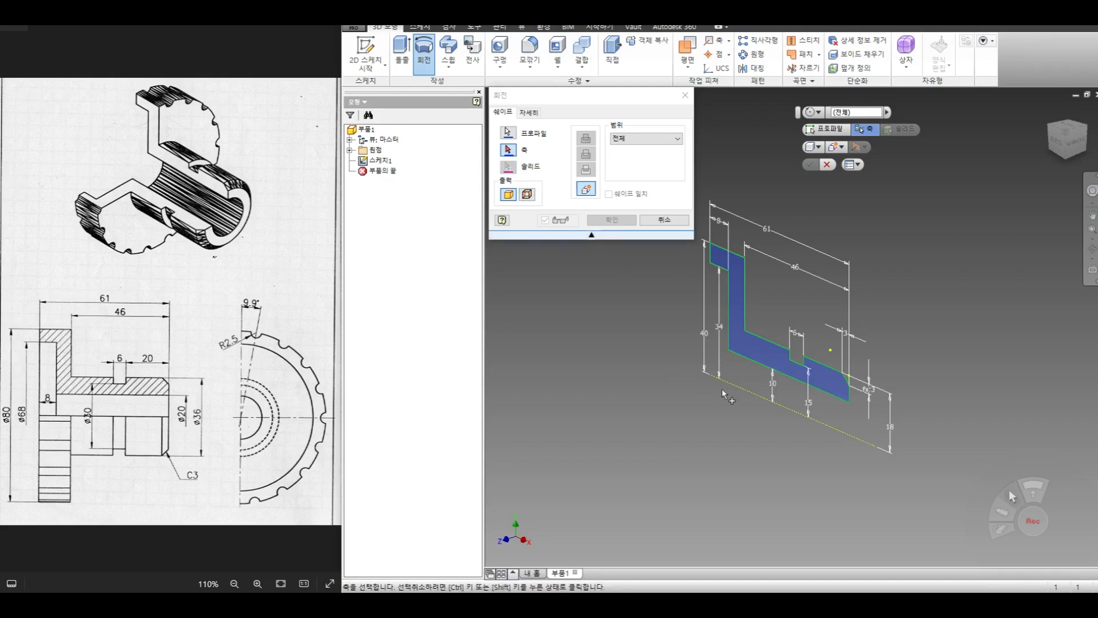
click(748, 390)
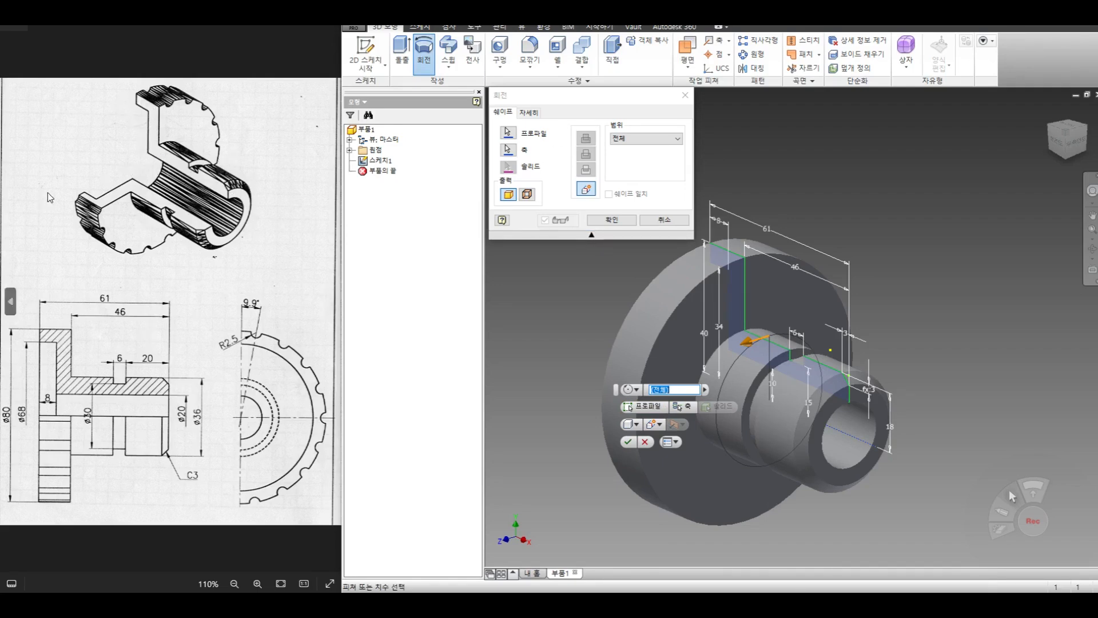
click(626, 139)
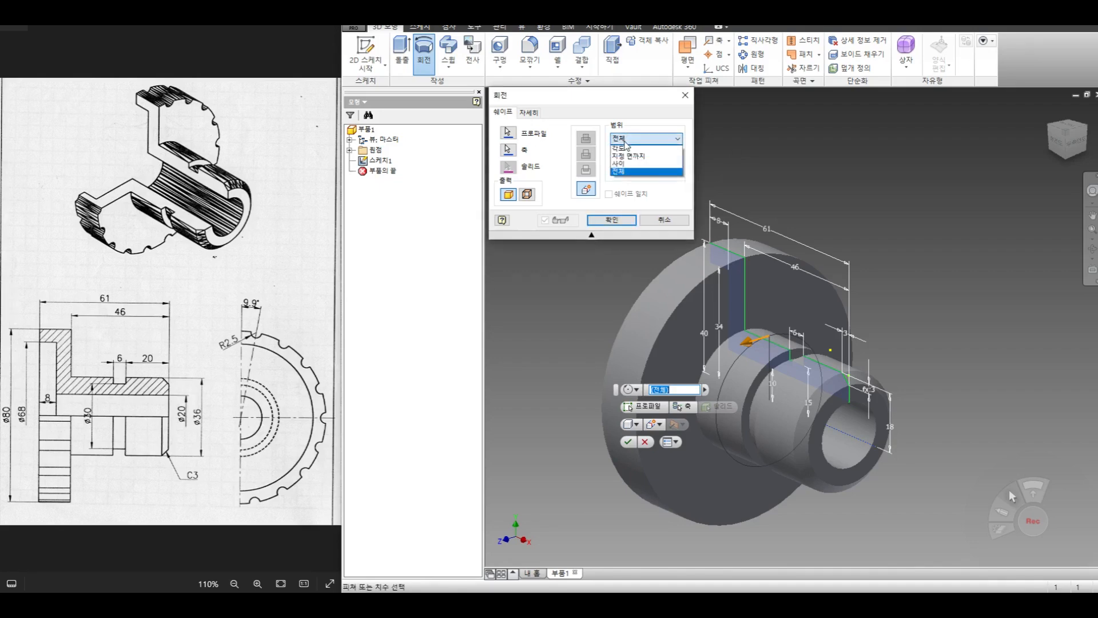
click(627, 151)
drag(638, 154, 459, 128)
text(270)
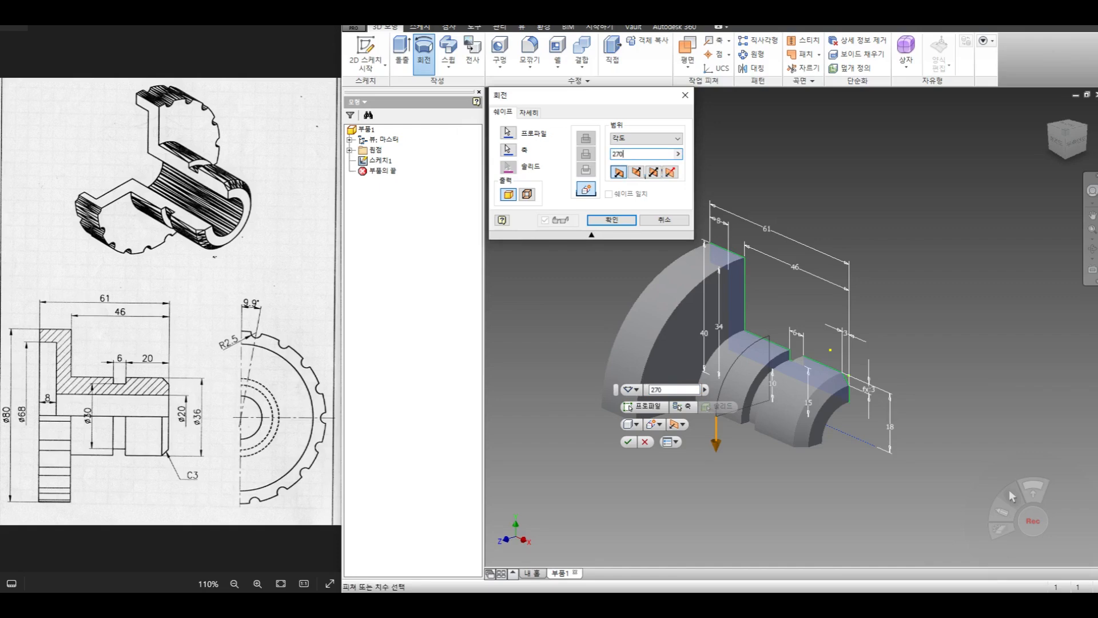
click(636, 176)
click(653, 174)
click(635, 173)
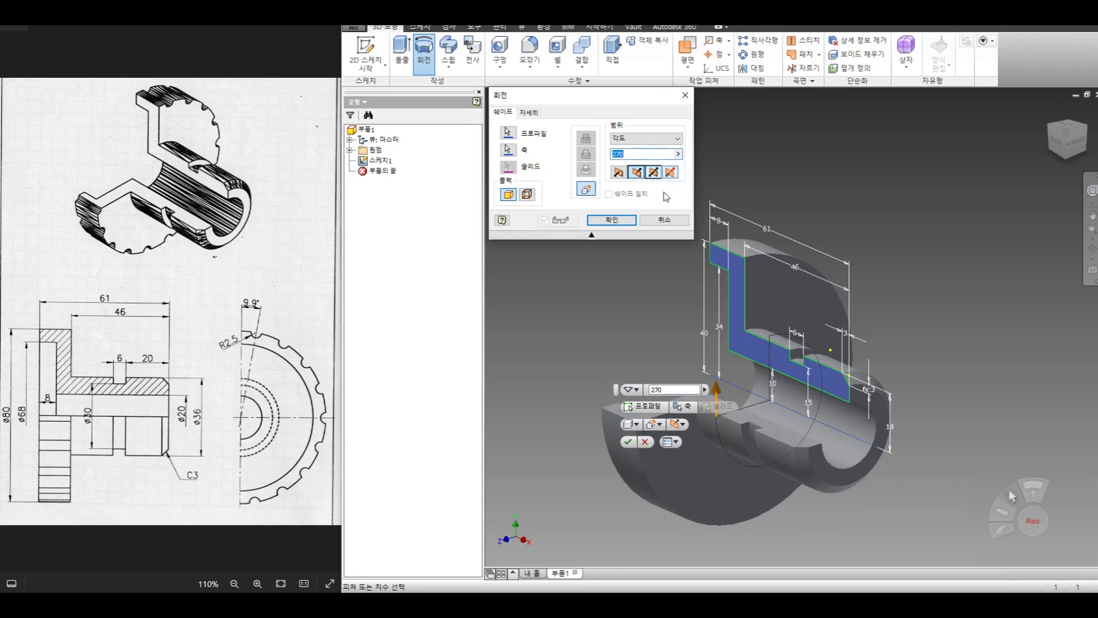
click(612, 221)
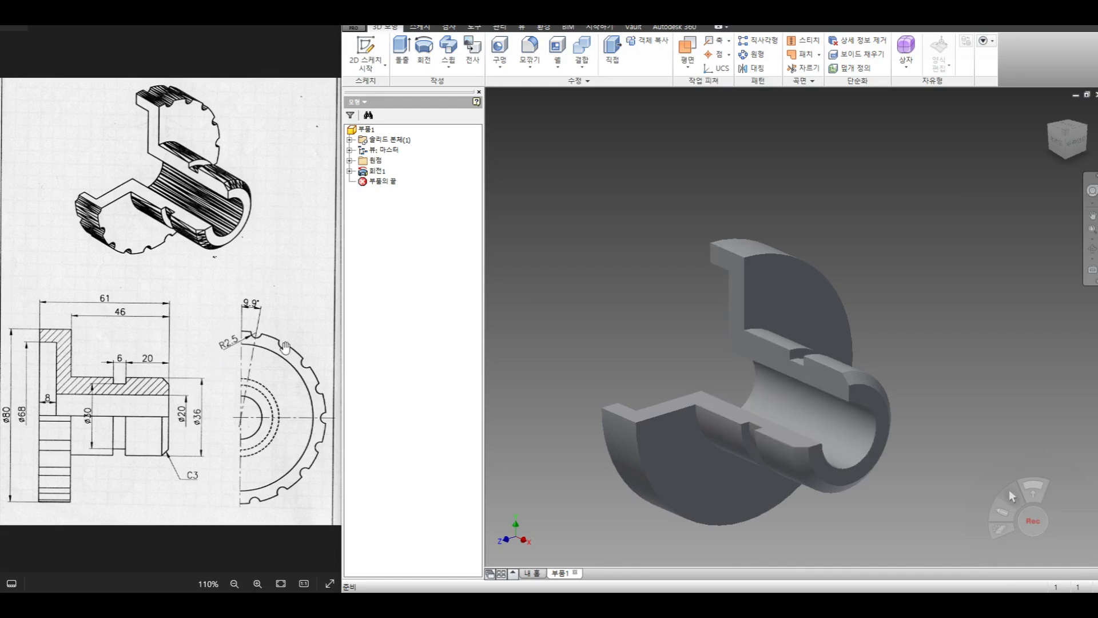
- Start a 2D sketch on the flange's hub-side face and project the flange's outer circular edge into it
click(366, 66)
click(382, 90)
click(811, 309)
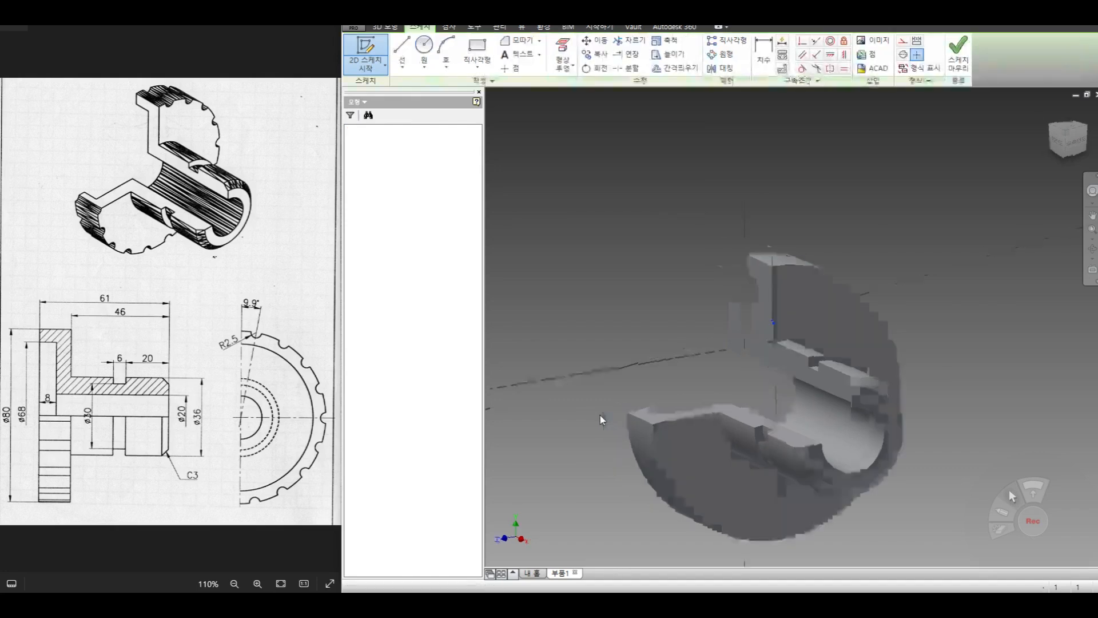
mouse_move(791, 403)
middle_down()
mouse_move(721, 332)
mouse_move(709, 339)
middle_up()
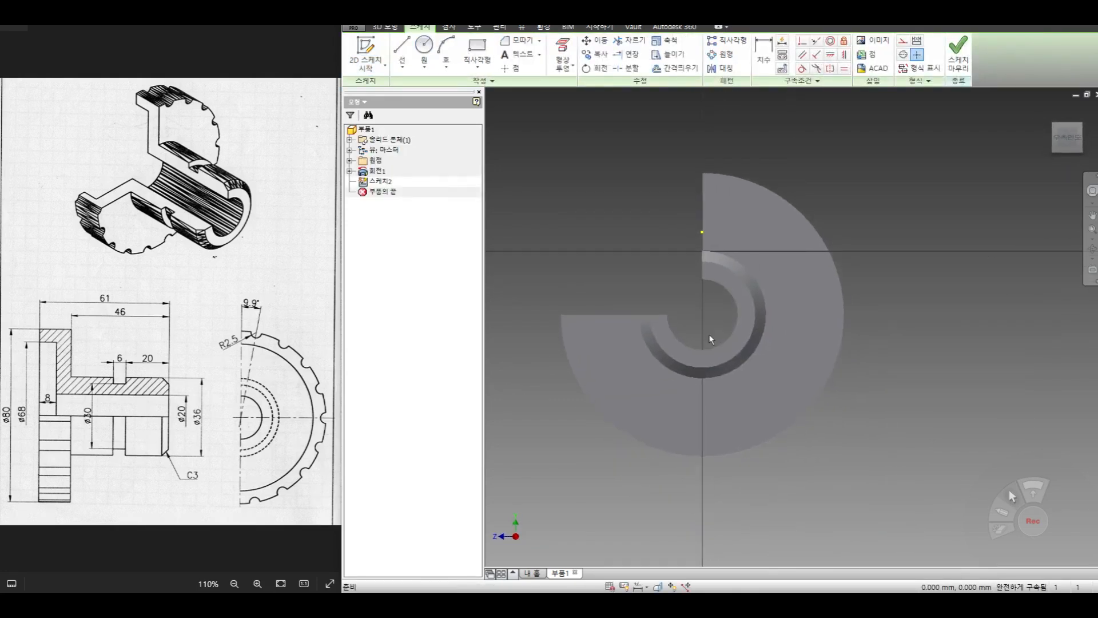
click(557, 69)
click(586, 86)
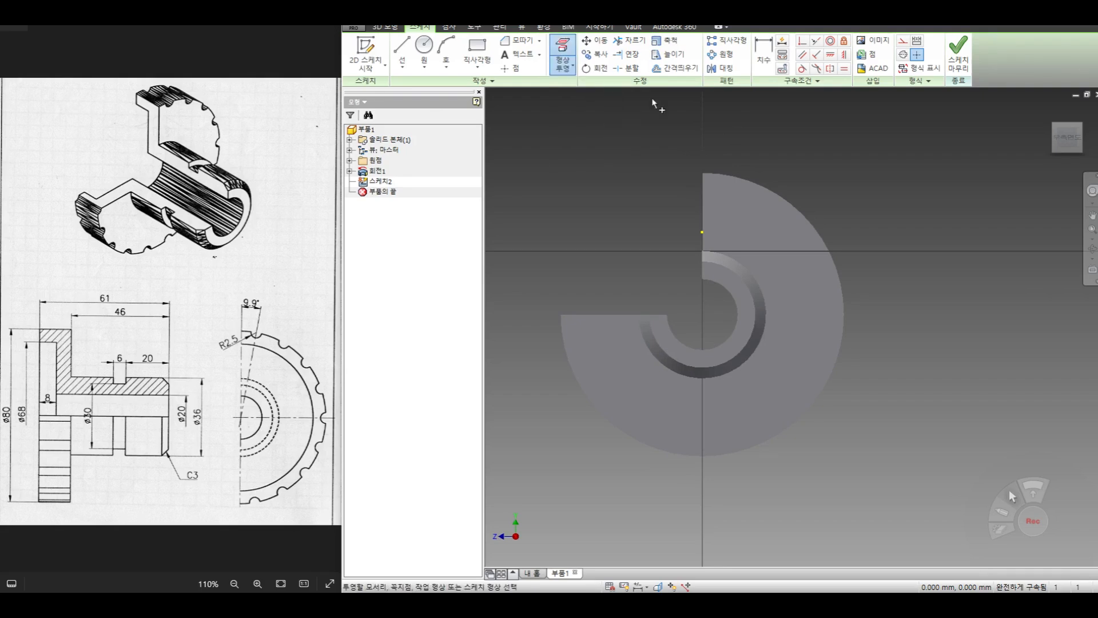
click(756, 180)
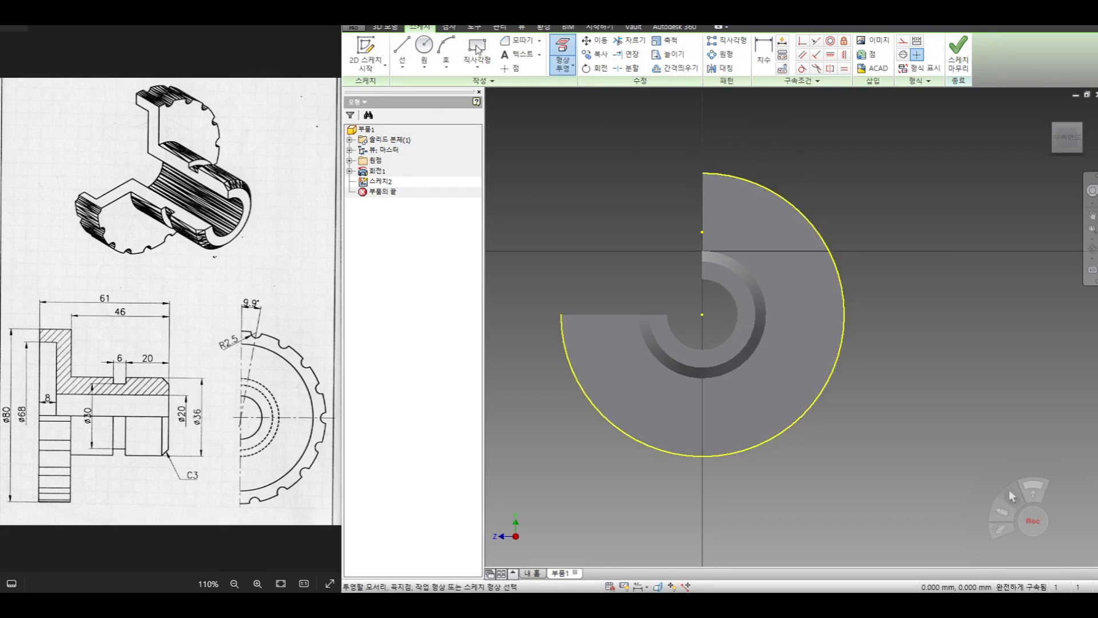
- Draw a vertical line from the flange's centre up to the projected outer circular edge
click(402, 48)
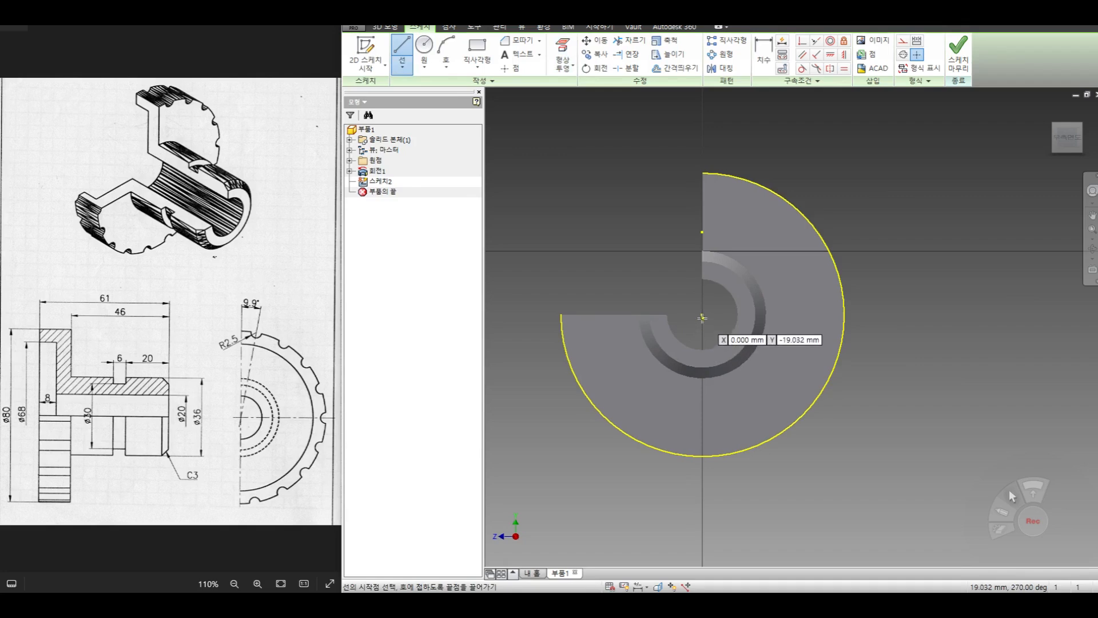
click(702, 315)
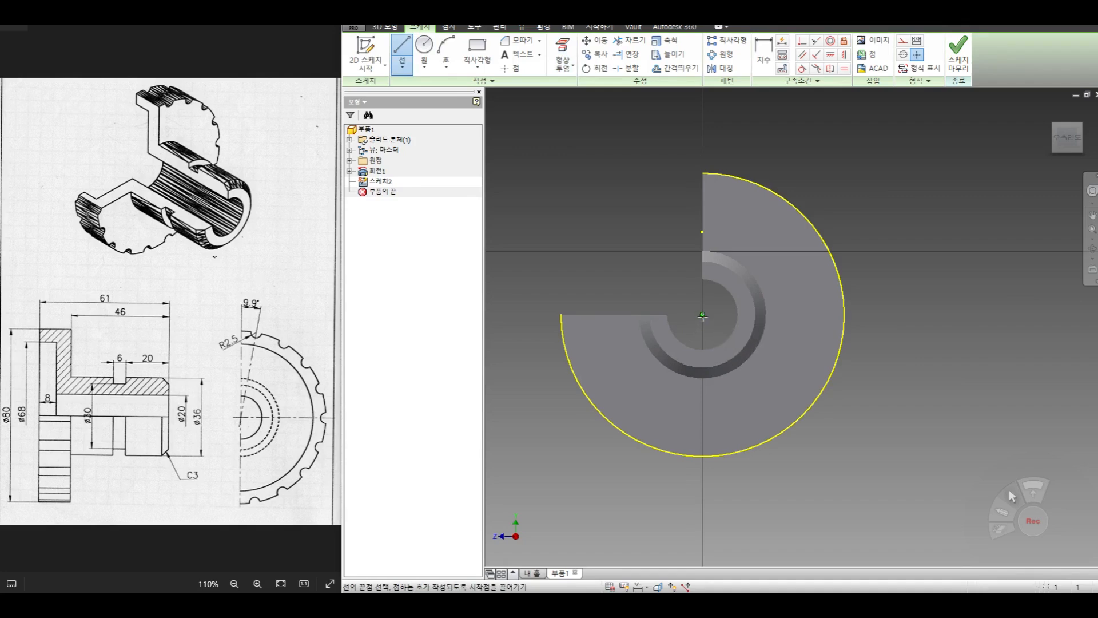
click(703, 173)
right_click(756, 131)
click(801, 130)
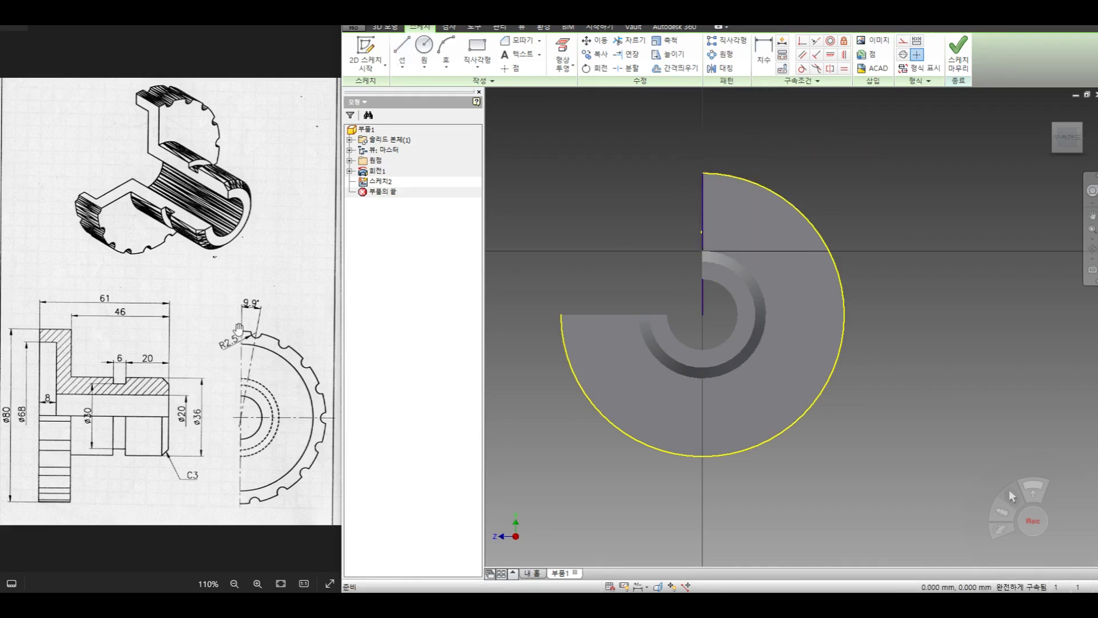
- Draw a slanted line from the flange's centre to just beyond the outer edge, tilted clockwise from the vertical line
click(402, 49)
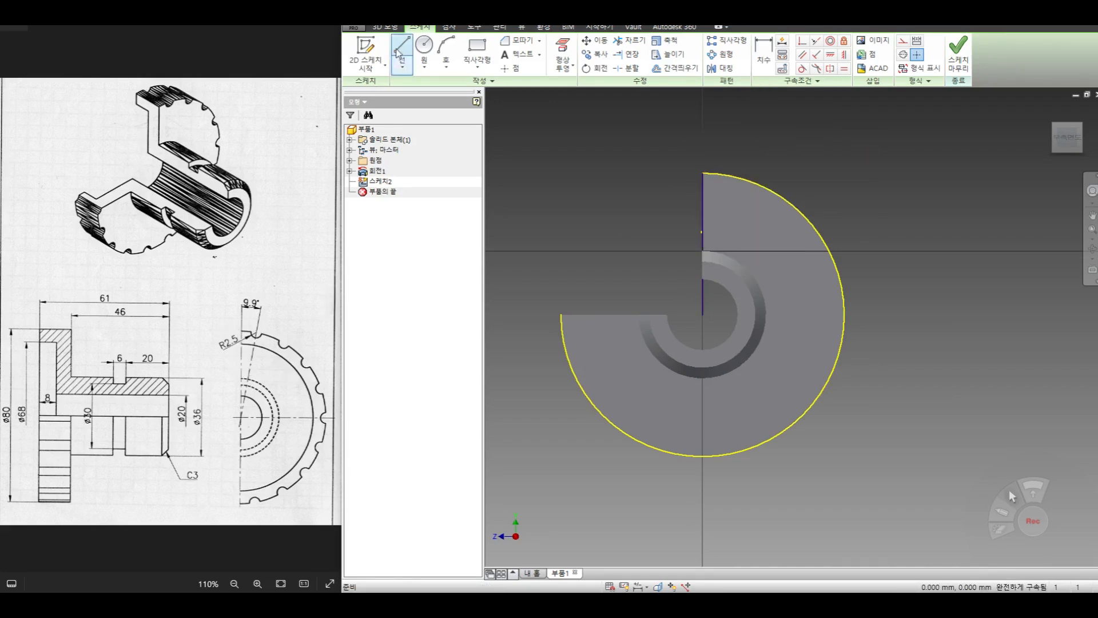
click(704, 314)
click(763, 142)
right_click(815, 165)
click(859, 170)
- Dimension the angle between the slanted line and the vertical line as 9.9 degrees
click(764, 54)
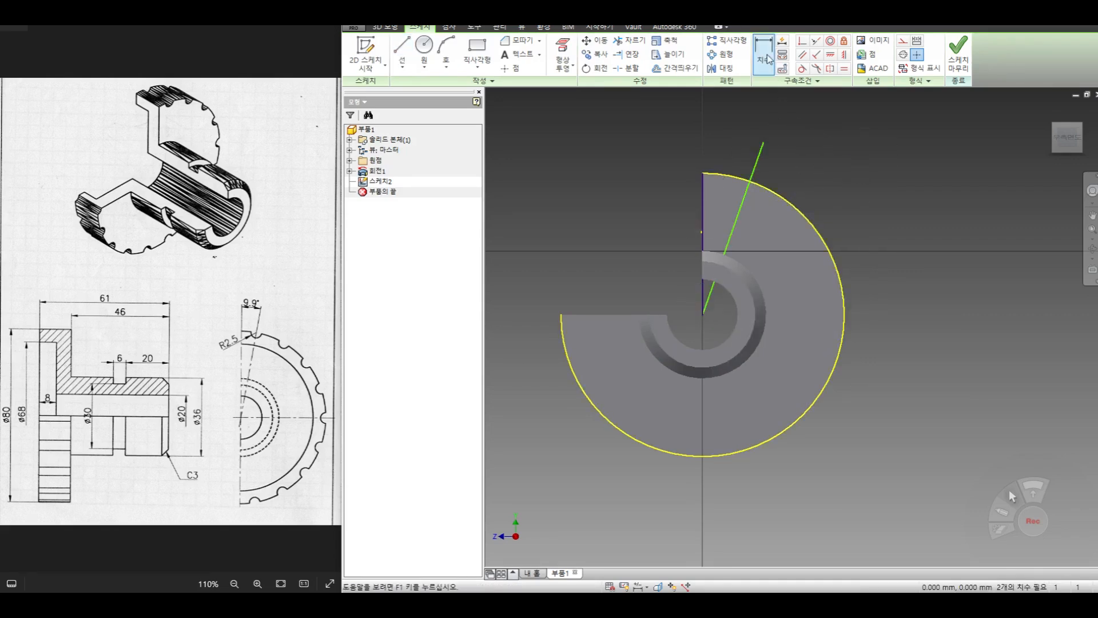
click(742, 204)
click(704, 199)
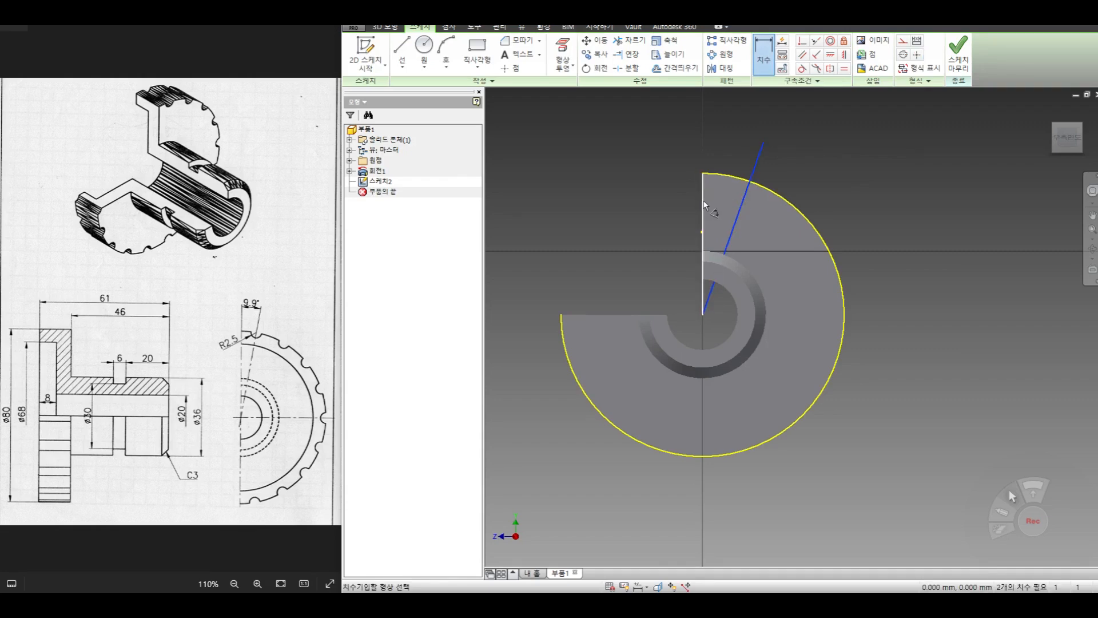
click(726, 149)
text(9.9)
key(Return)
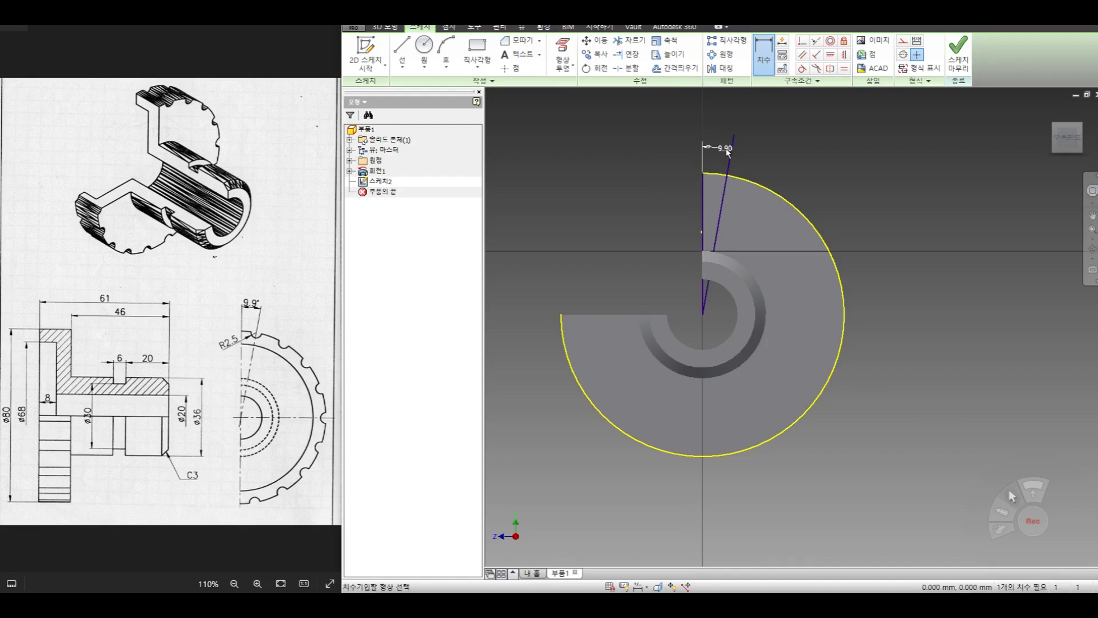
key(Escape)
- Draw a circle centred where the slanted line crosses the flange's outer edge and give it a radius dimension of 2.5 mm
click(423, 56)
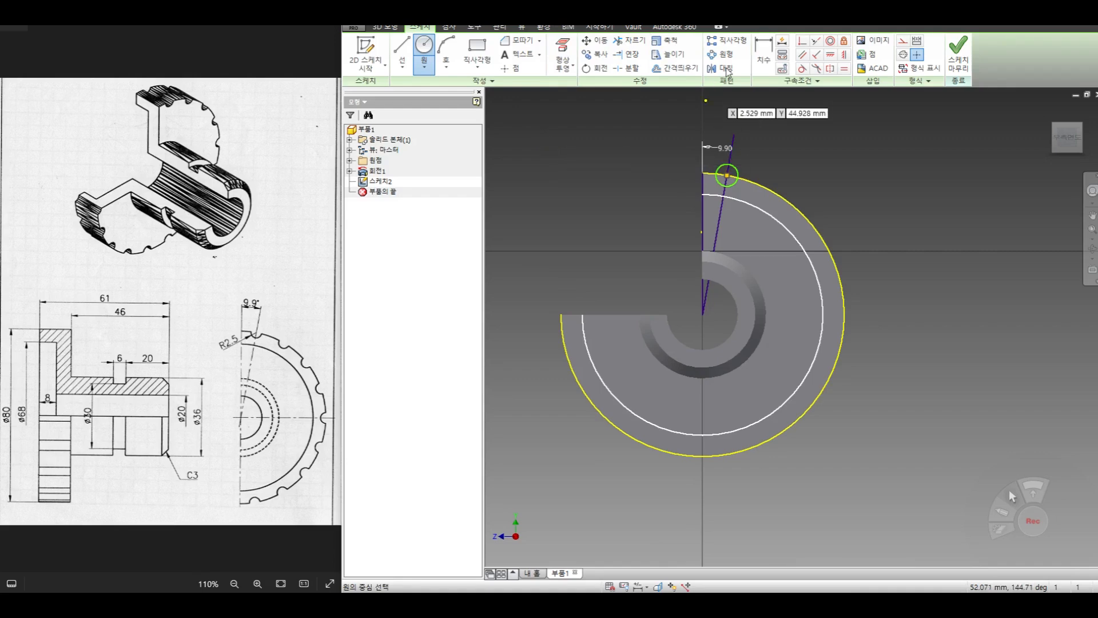
click(757, 56)
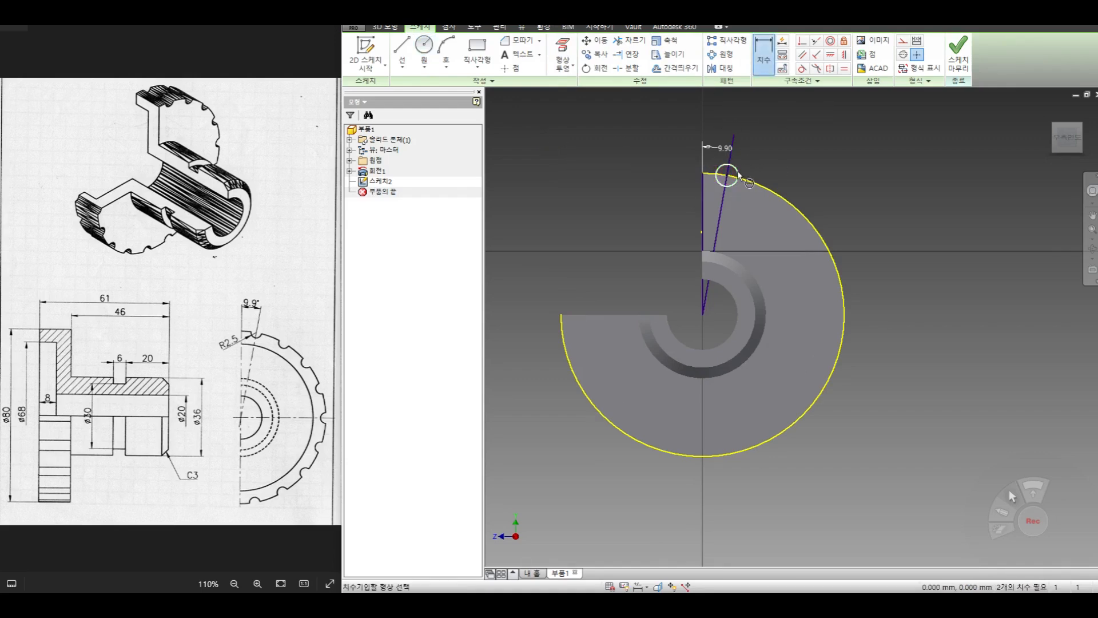
right_click(784, 154)
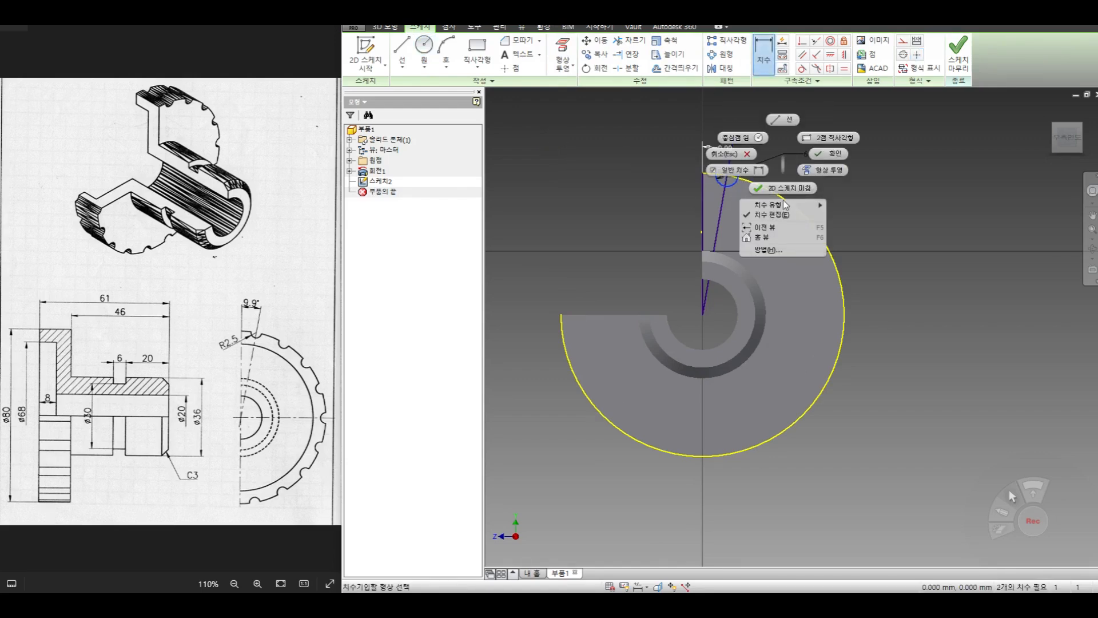
mouse_move(783, 205)
click(846, 206)
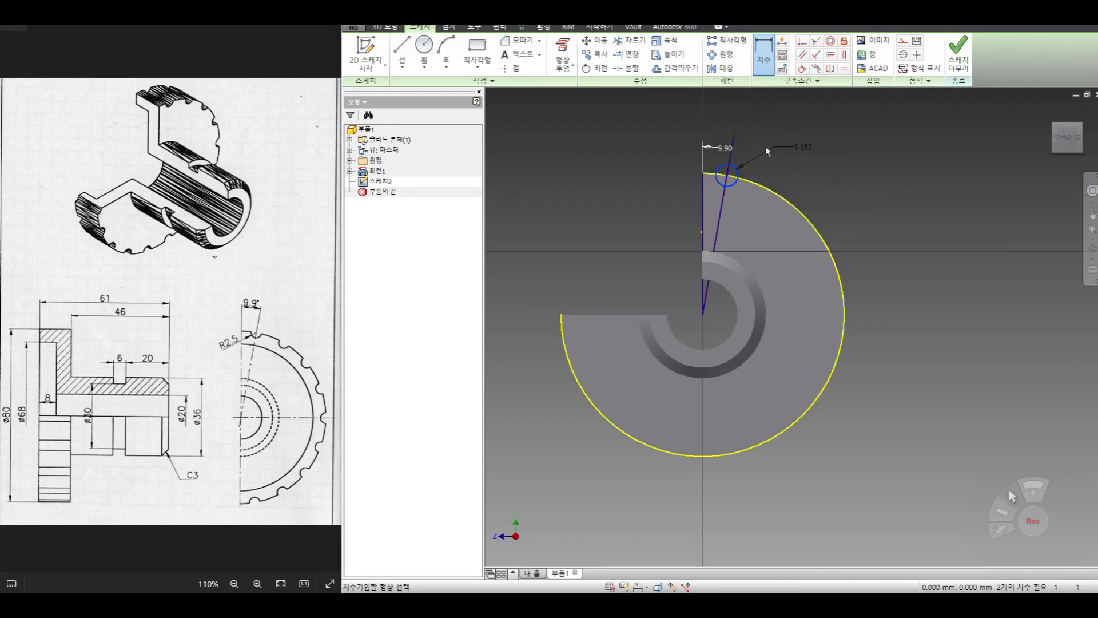
click(760, 146)
text(2.5)
key(Return)
- Pattern the small rim circle in the sketch around the flange's centre with 18 instances over 360 degrees
click(722, 54)
click(735, 177)
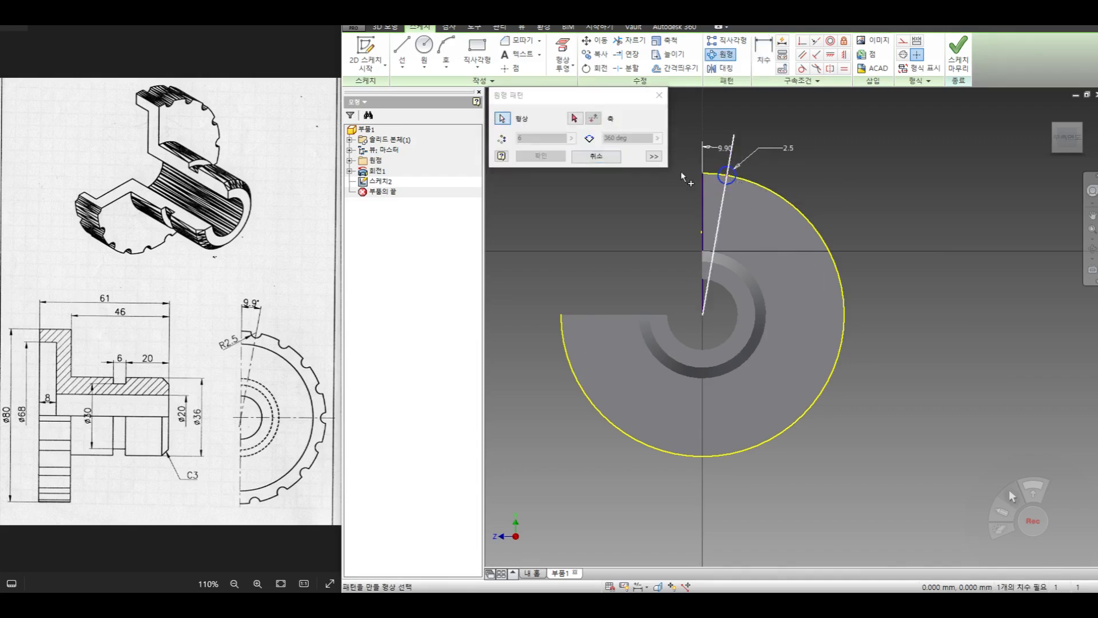
click(694, 319)
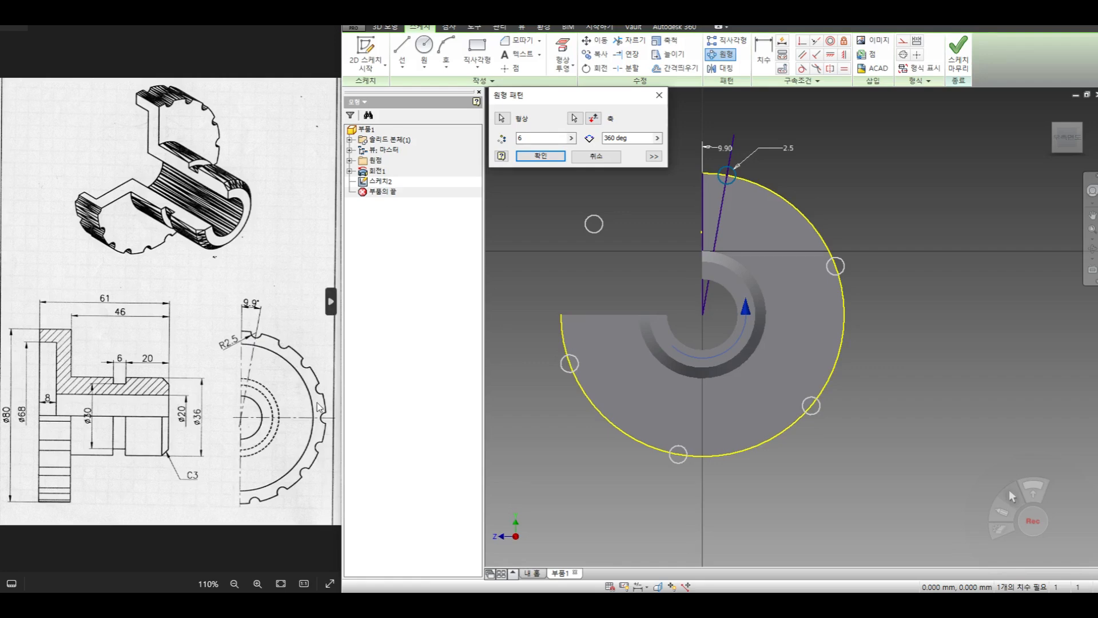
double_click(511, 140)
text(18)
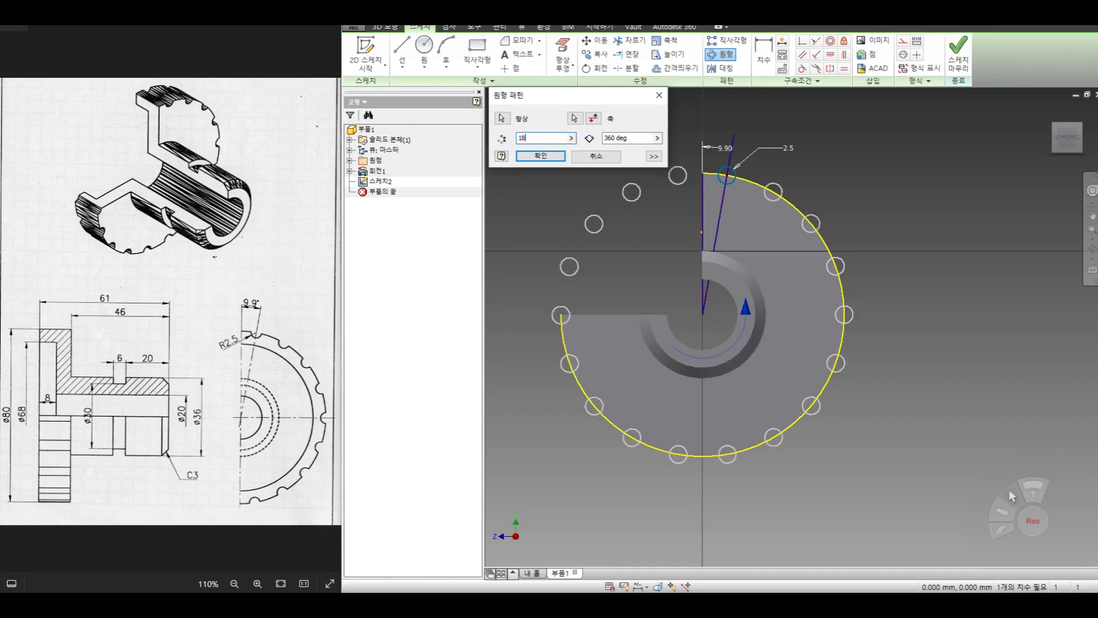
click(653, 156)
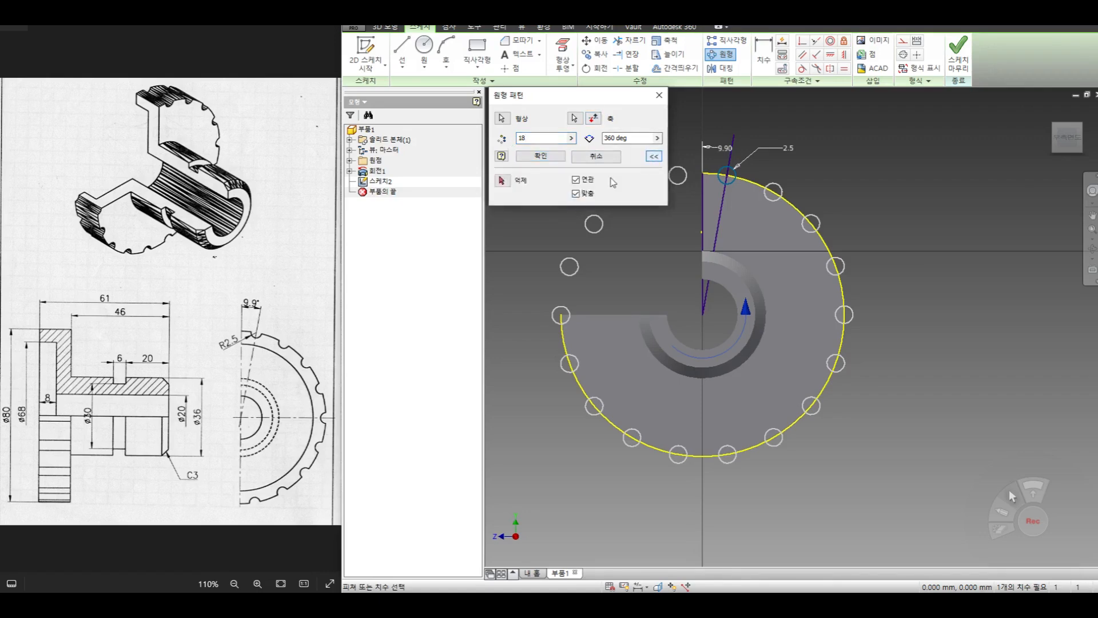
click(541, 156)
click(959, 58)
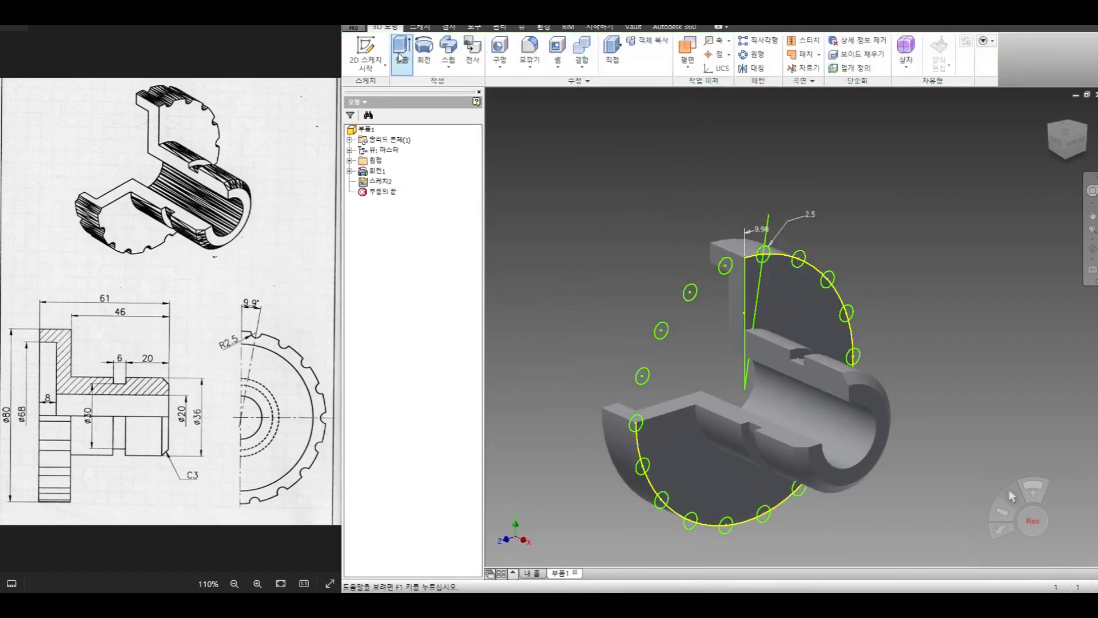
click(403, 55)
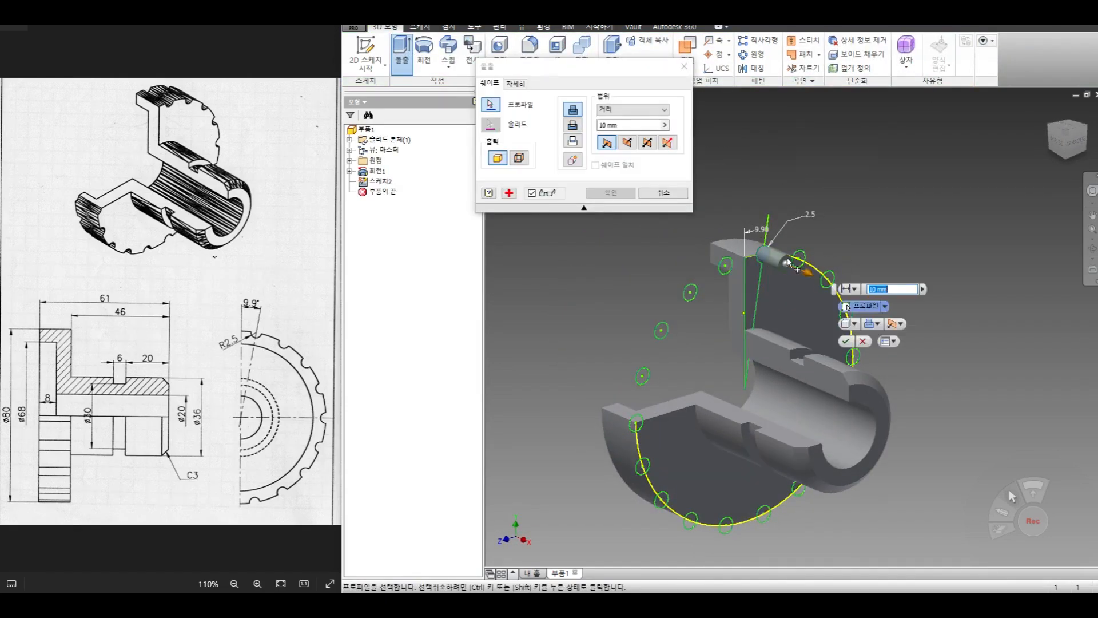
click(800, 258)
click(827, 280)
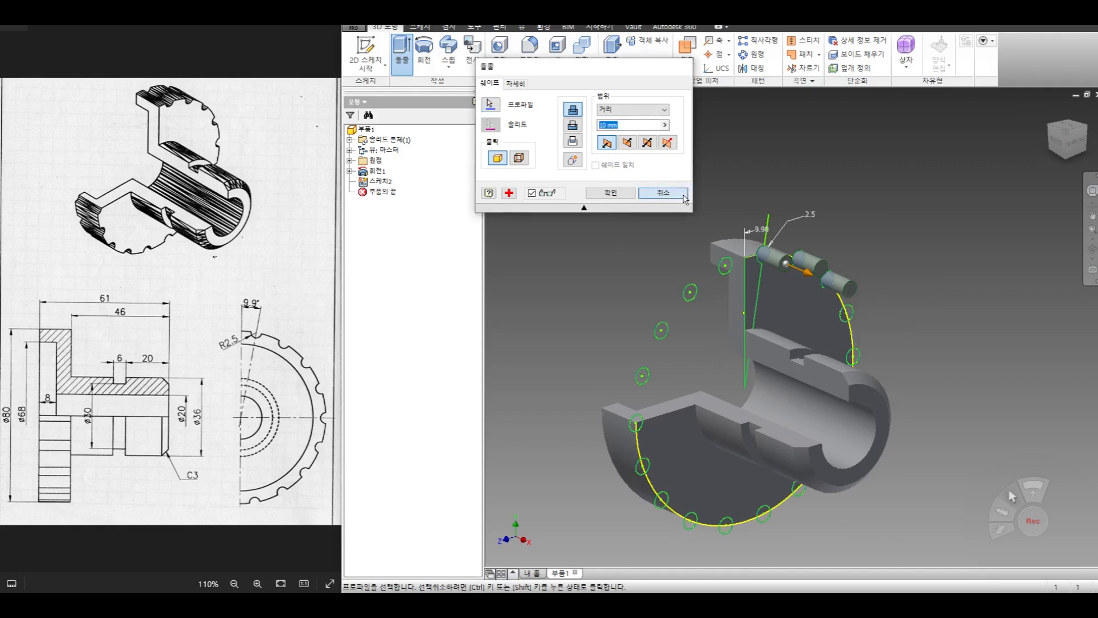
key(Escape)
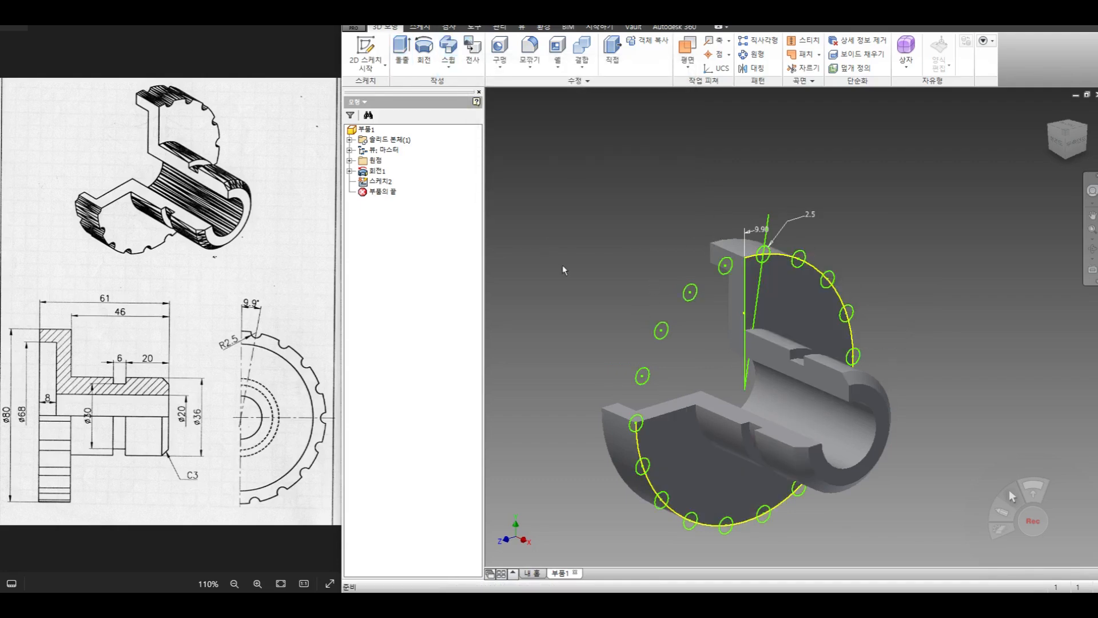
- Undo the circular pattern of sketch circles and view the sketch plane face-on
key(ctrl+z)
key(ctrl+z)
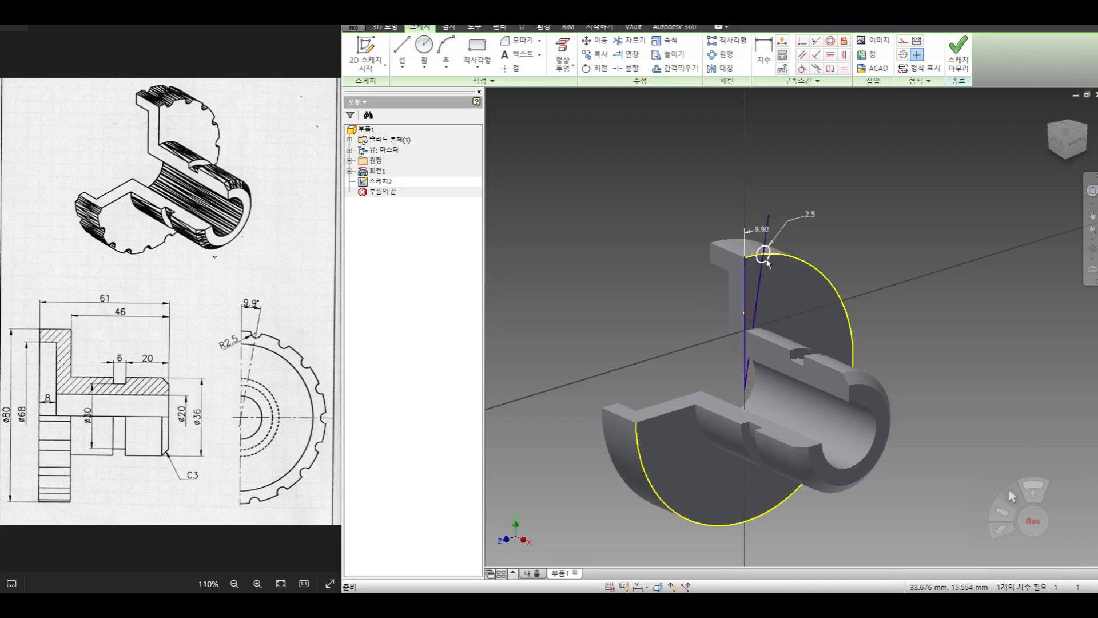
key(Page_Up)
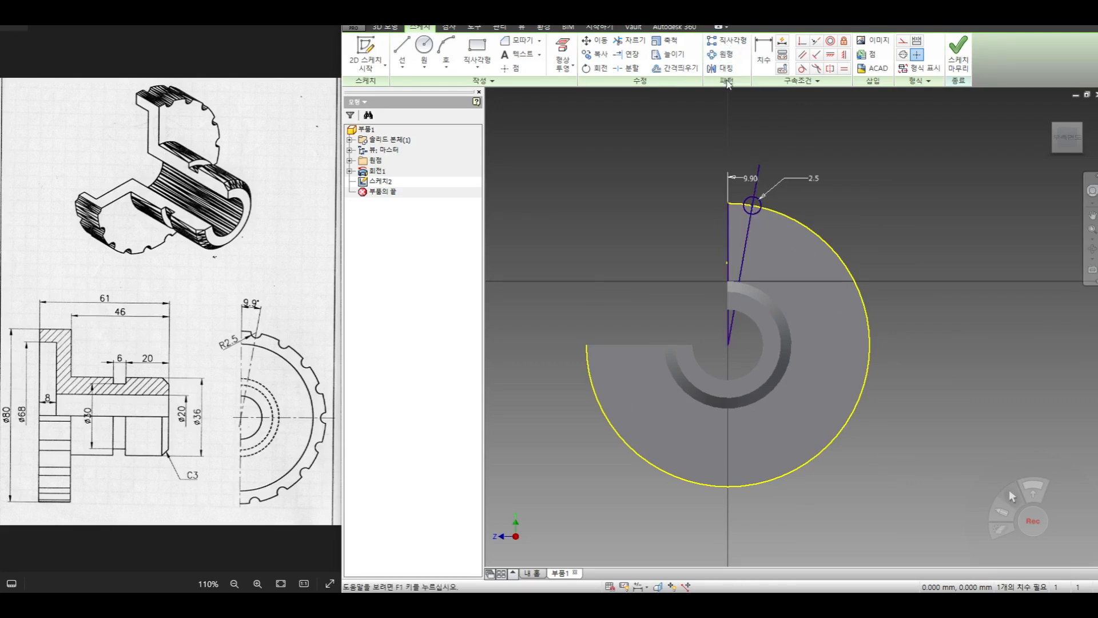
- Finish the sketch and cut-extrude the single rim circle 31.25 mm back through the flange's thickness
click(954, 62)
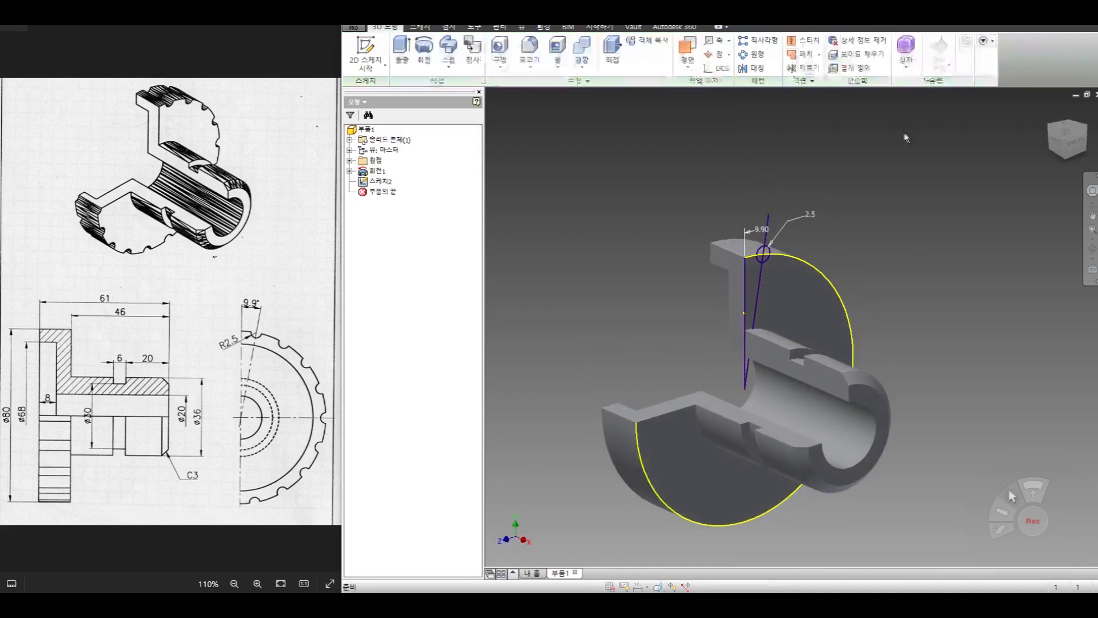
click(765, 253)
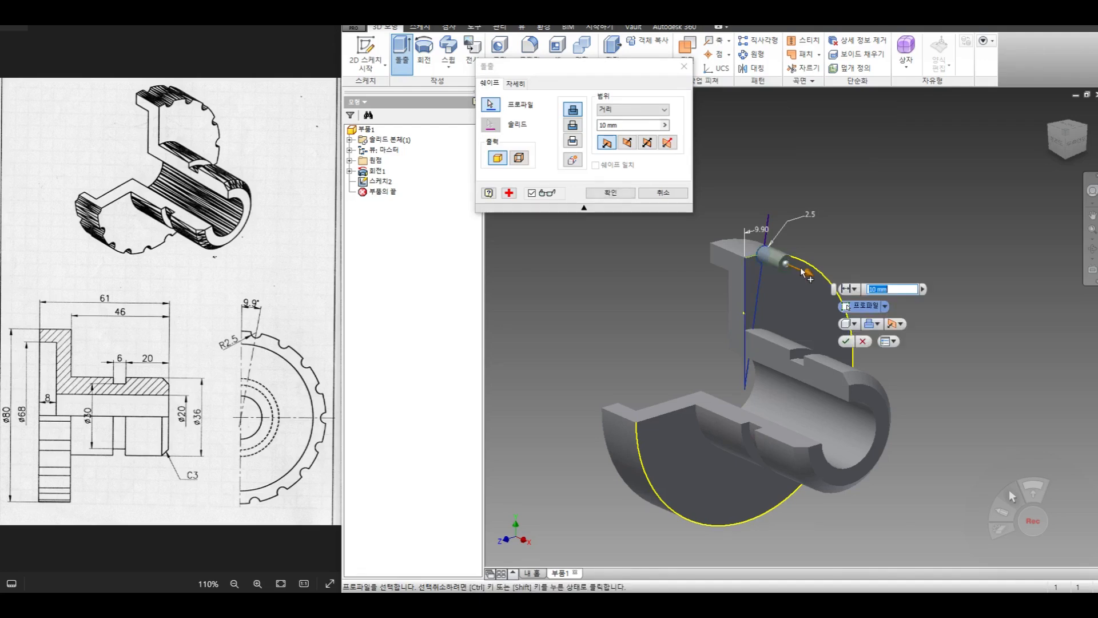
drag(805, 274, 705, 239)
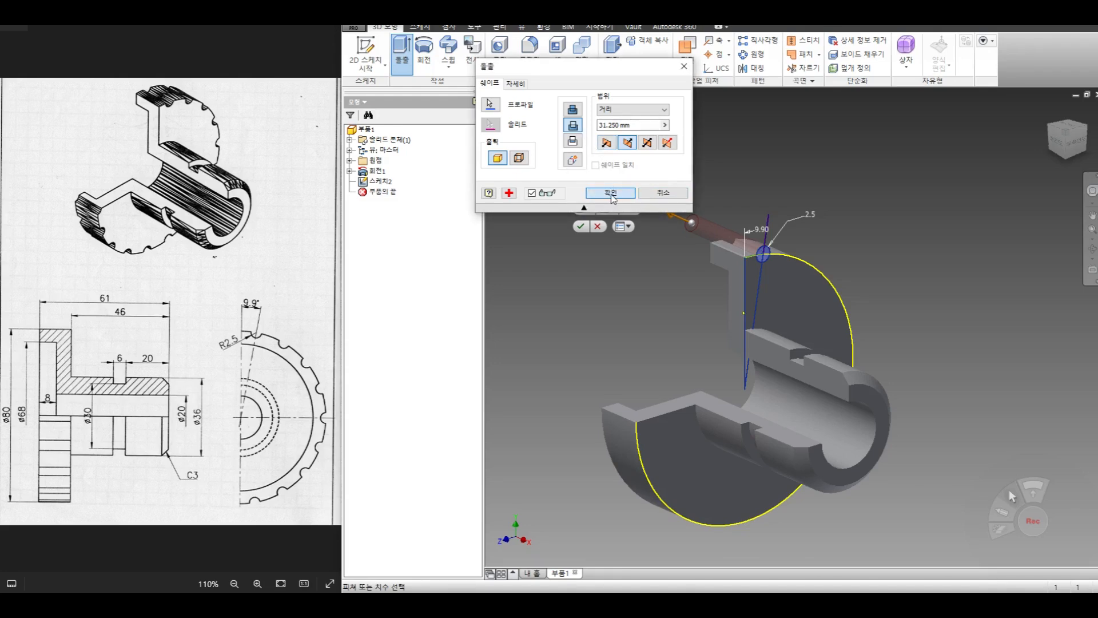
click(610, 193)
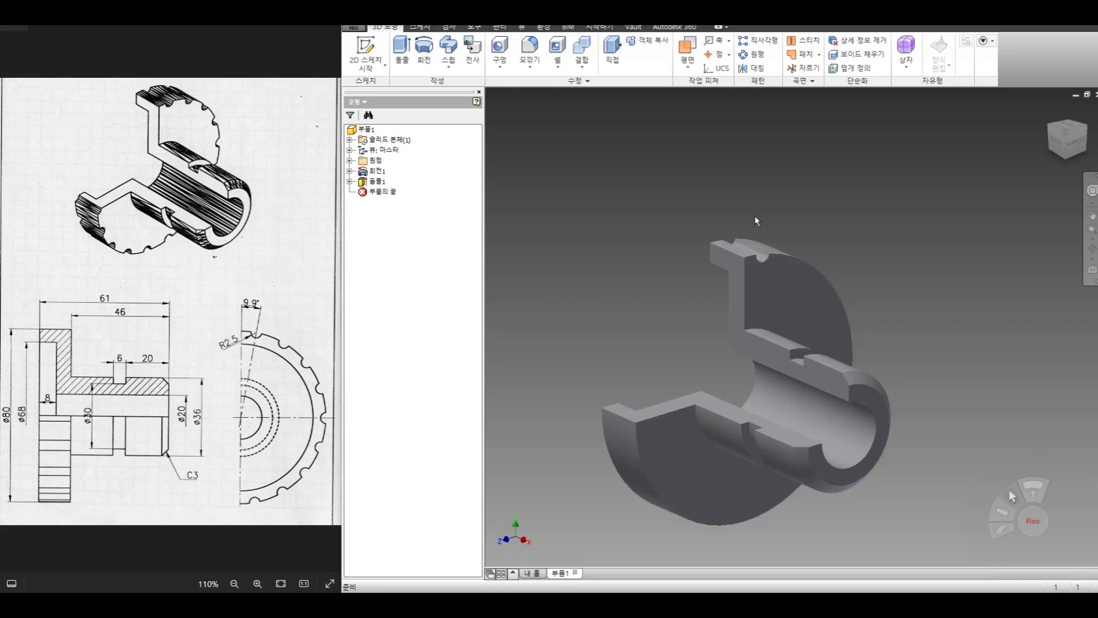
- Pattern the rim notch cut circularly around the hub's bore axis with 18 instances over 360 degrees
click(749, 57)
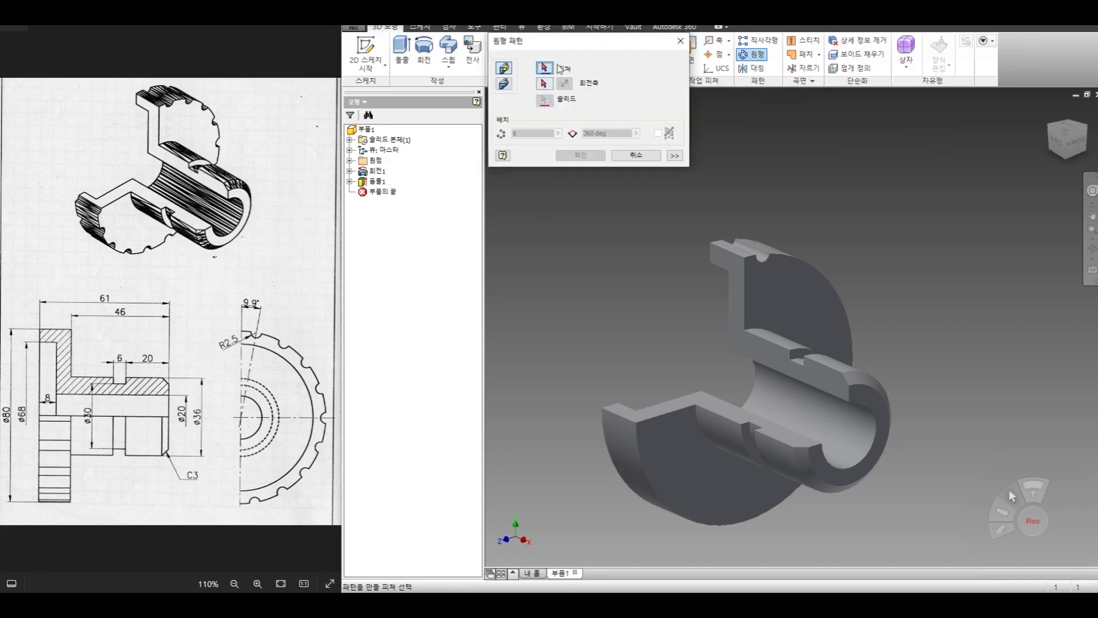
click(749, 234)
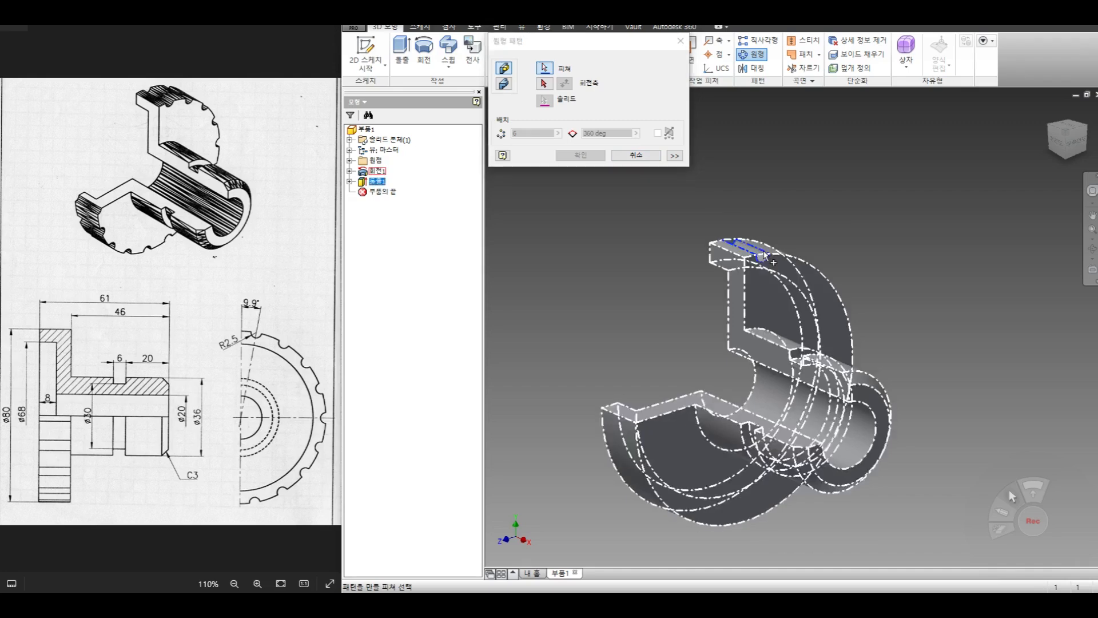
click(544, 84)
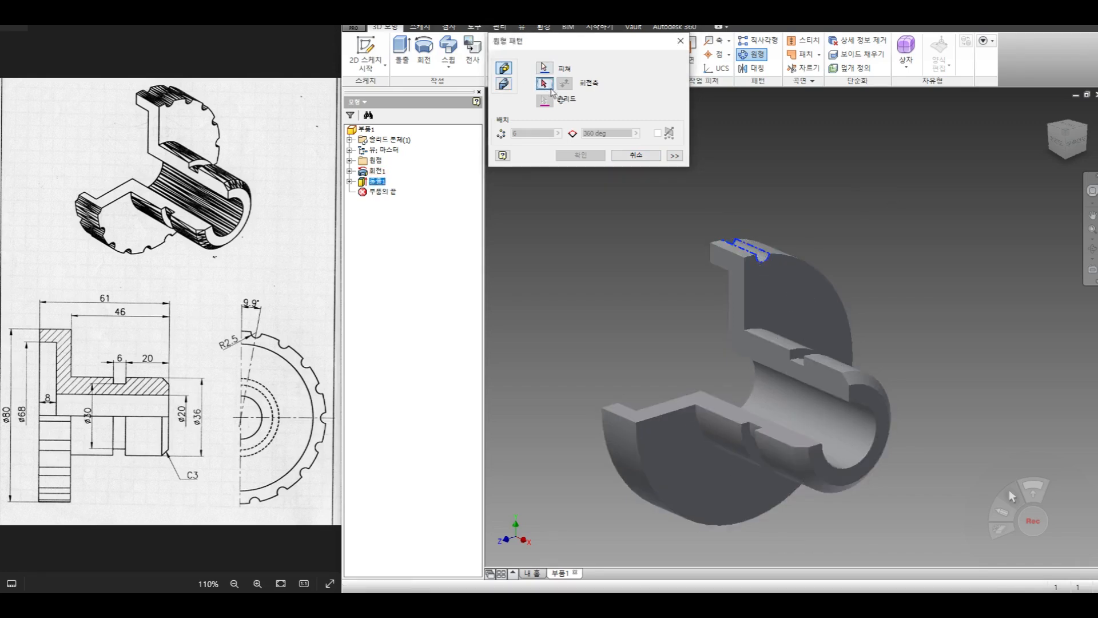
click(839, 423)
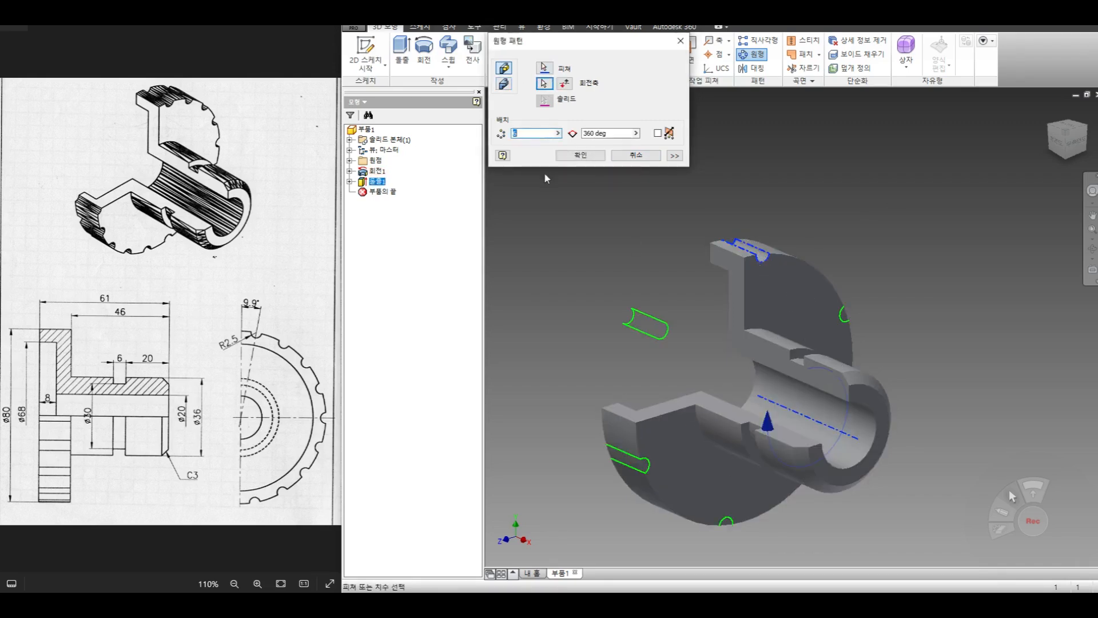
text(18)
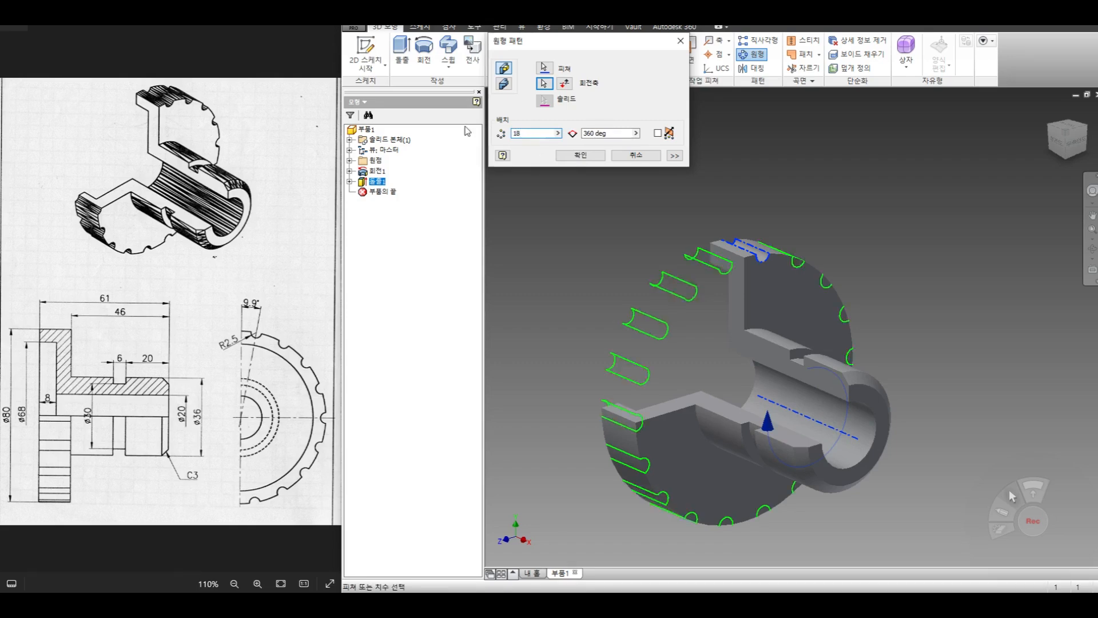
click(589, 155)
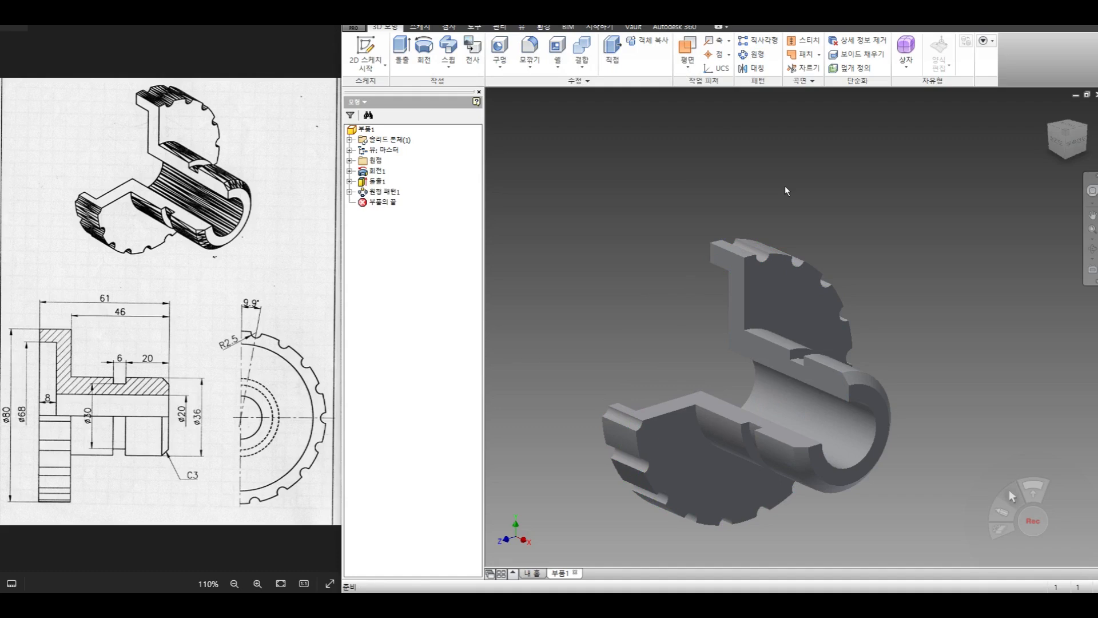